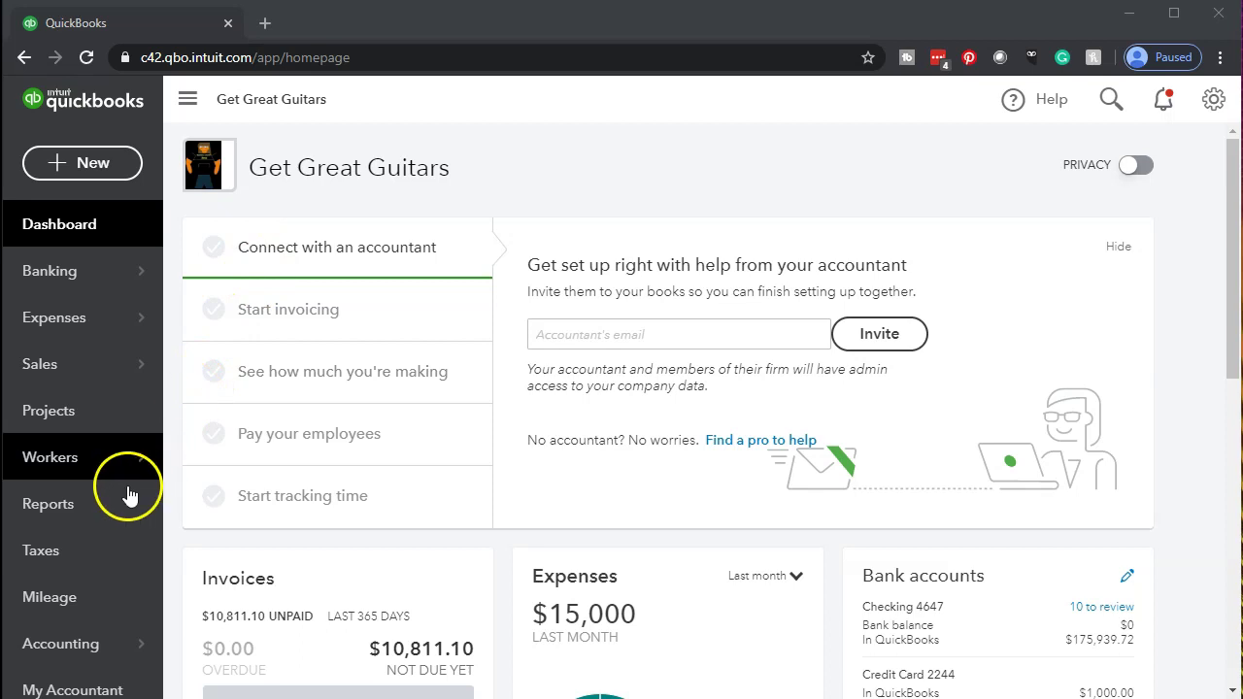
# Run the Balance Sheet report for the period 01/01/2020 to 12/31/2020.
pyautogui.click(110, 513)
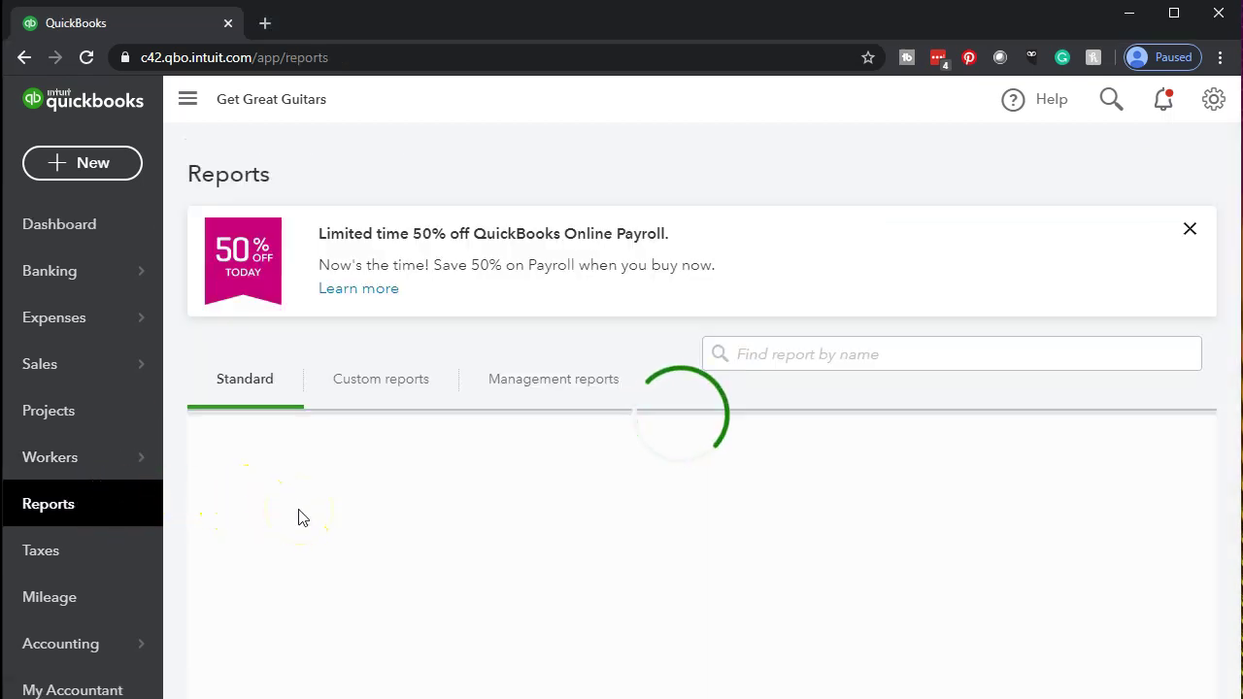
pyautogui.click(313, 571)
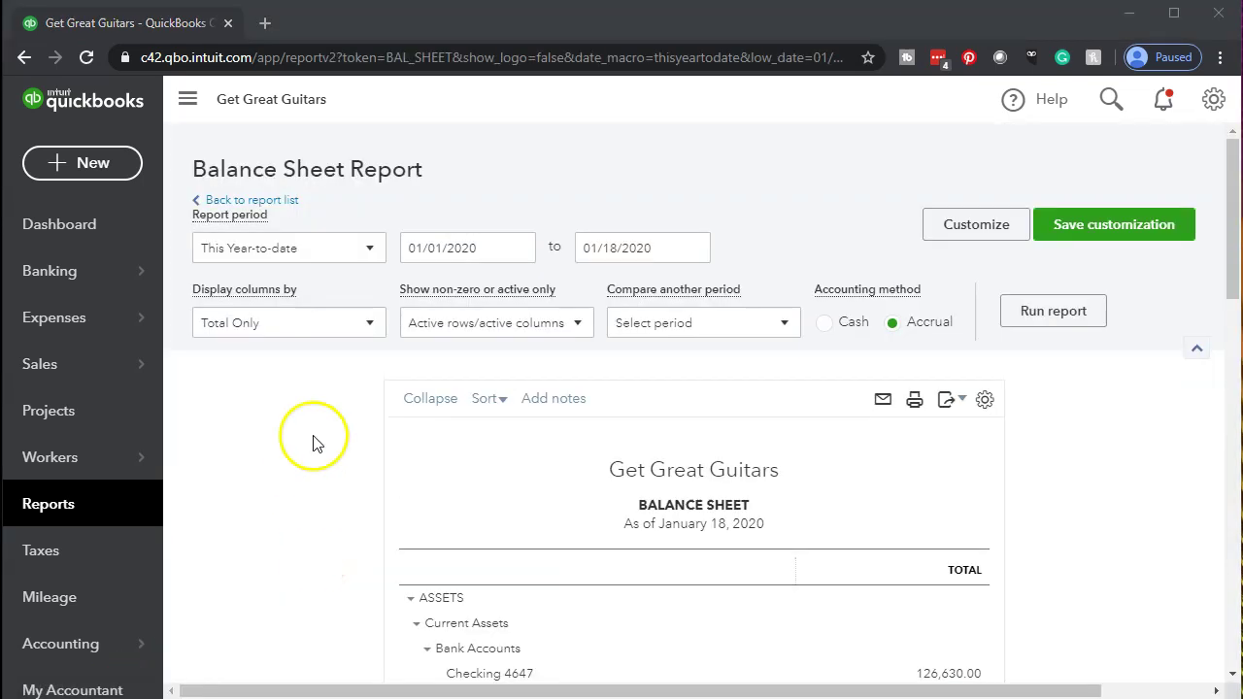
pyautogui.click(468, 250)
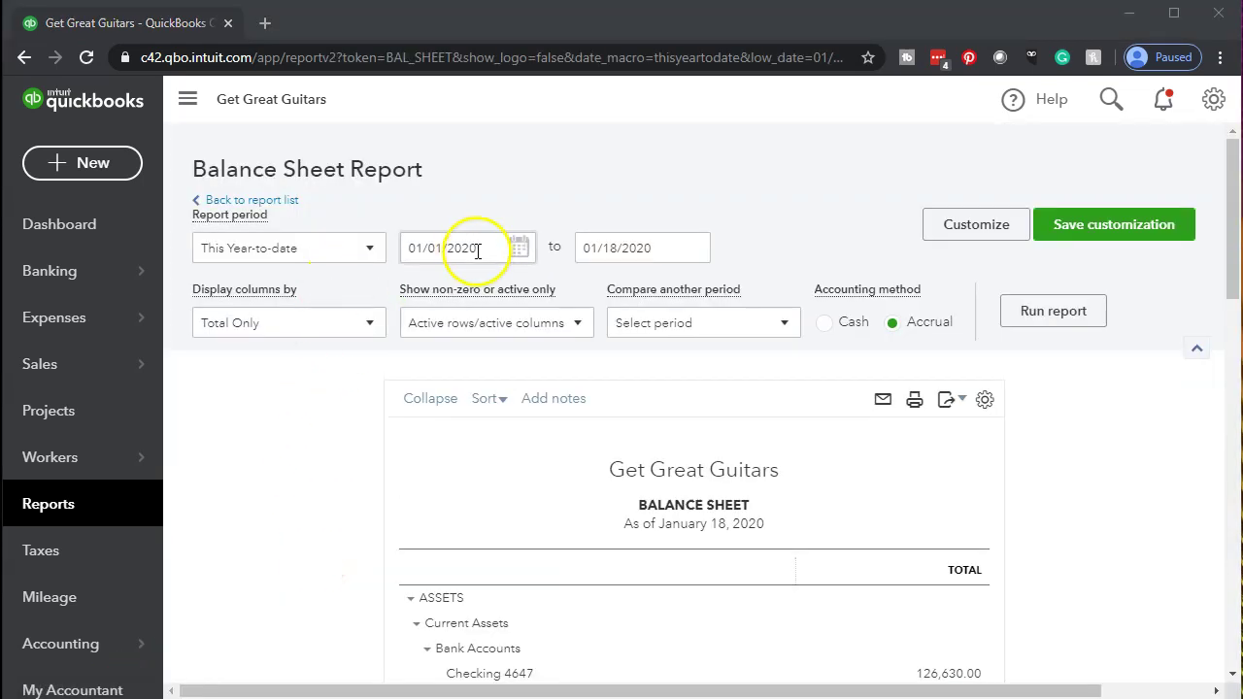
pyautogui.press('Tab')
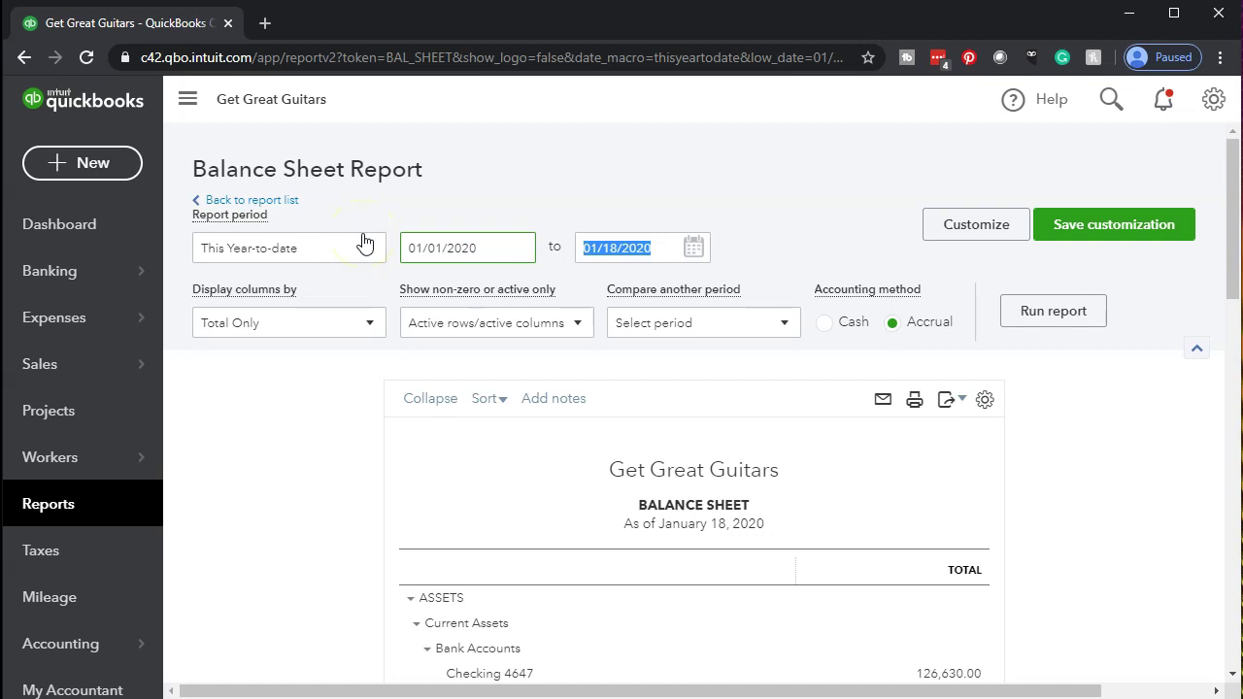
pyautogui.write('12/31/2020')
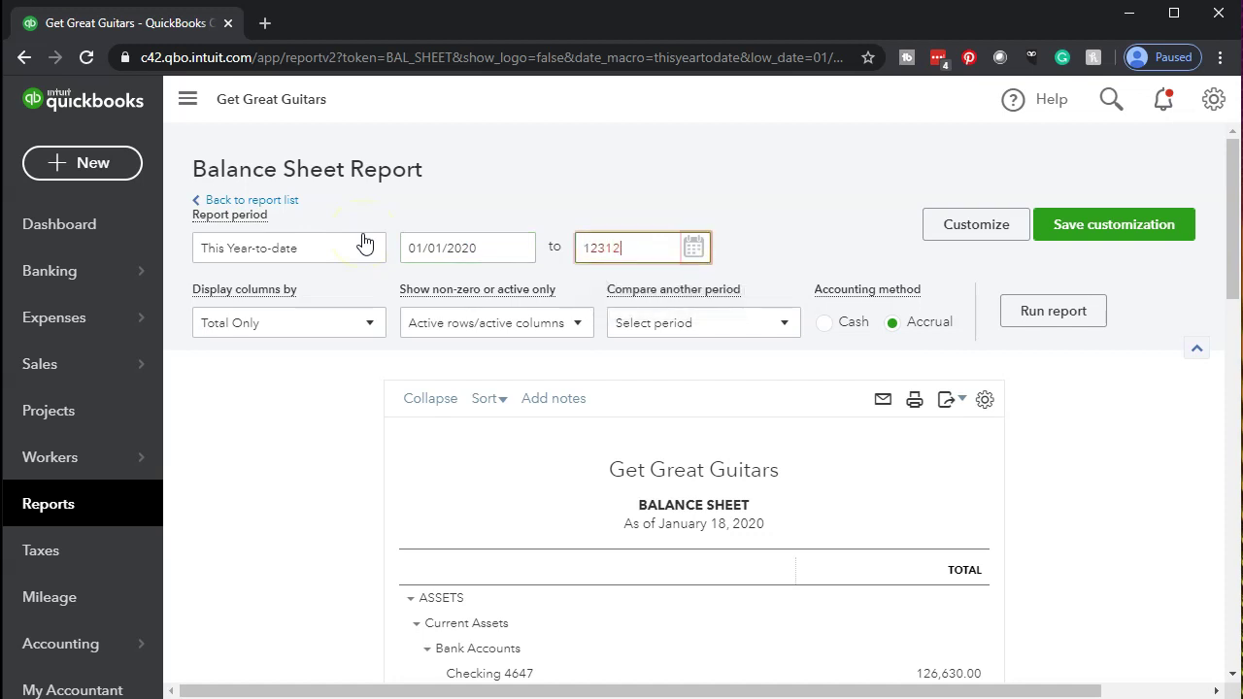
pyautogui.press('Tab')
pyautogui.click(1013, 312)
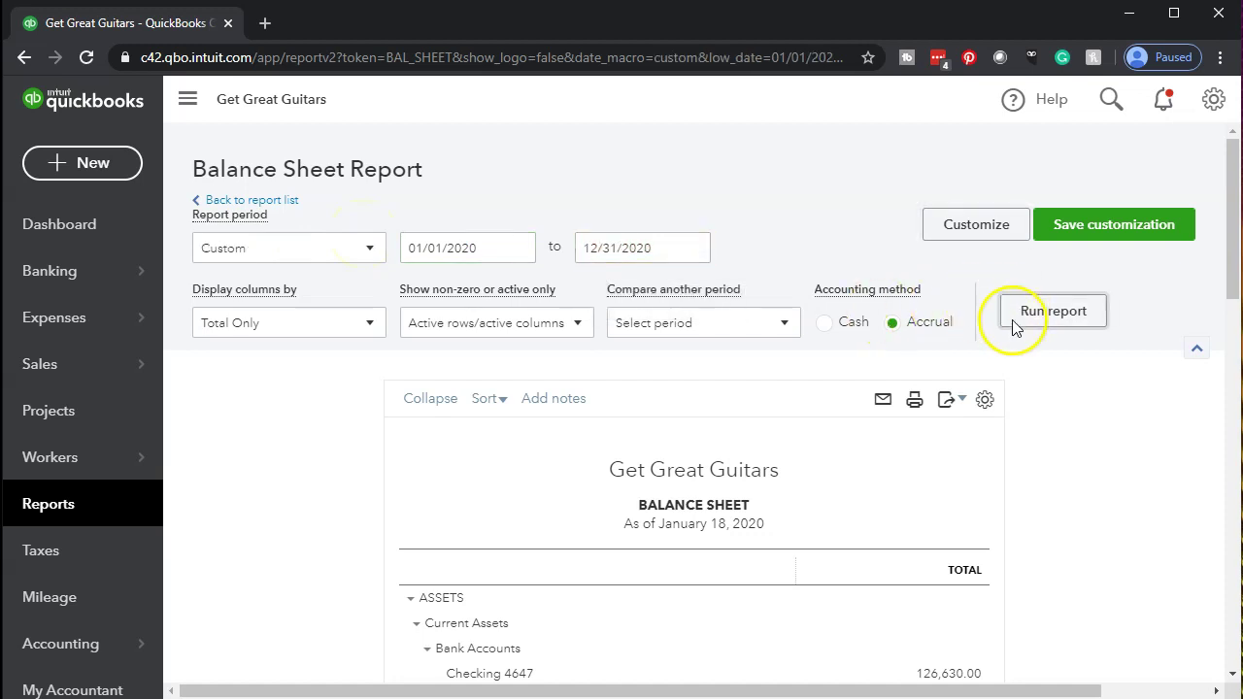
pyautogui.scroll(-2, 771, 294)
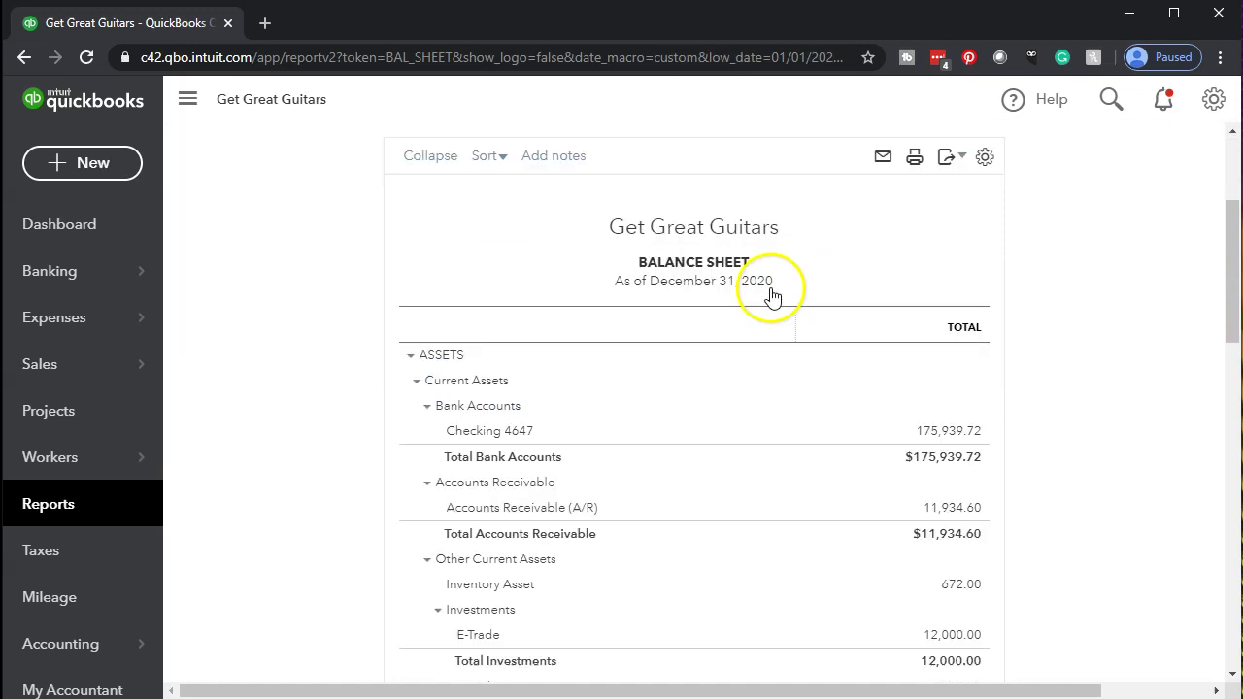
# Duplicate the browser tab holding the Balance Sheet report and return to the original tab.
pyautogui.rightClick(160, 27)
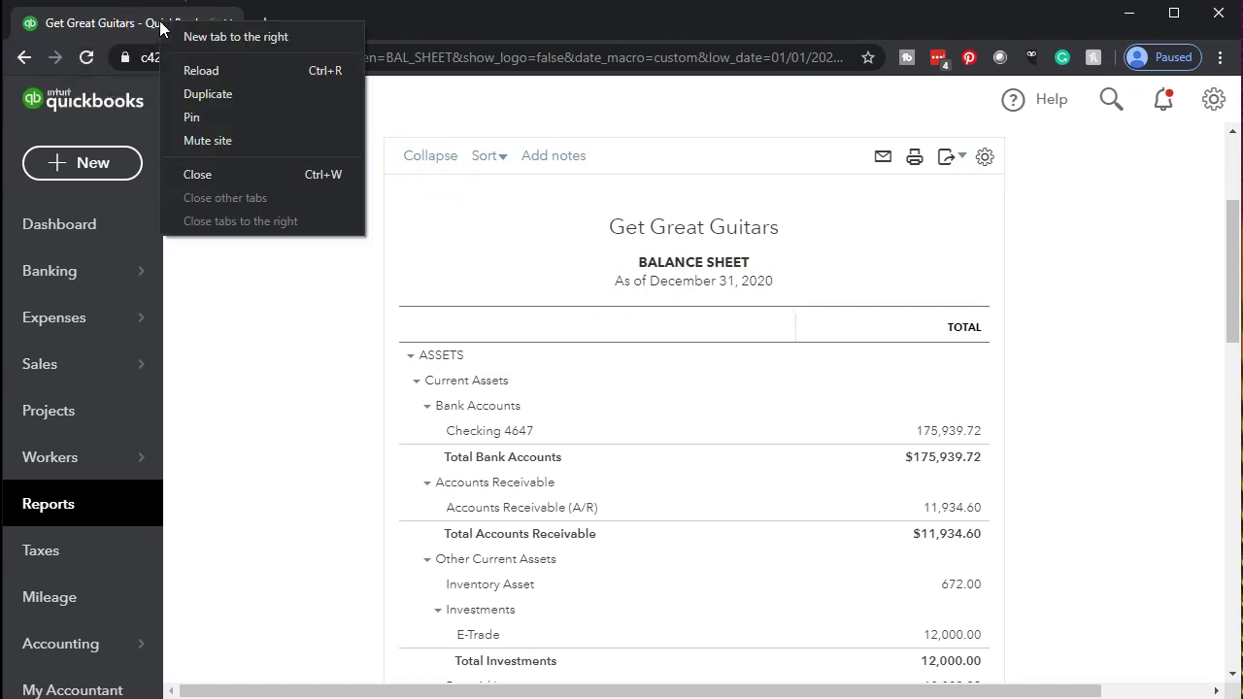
pyautogui.click(184, 100)
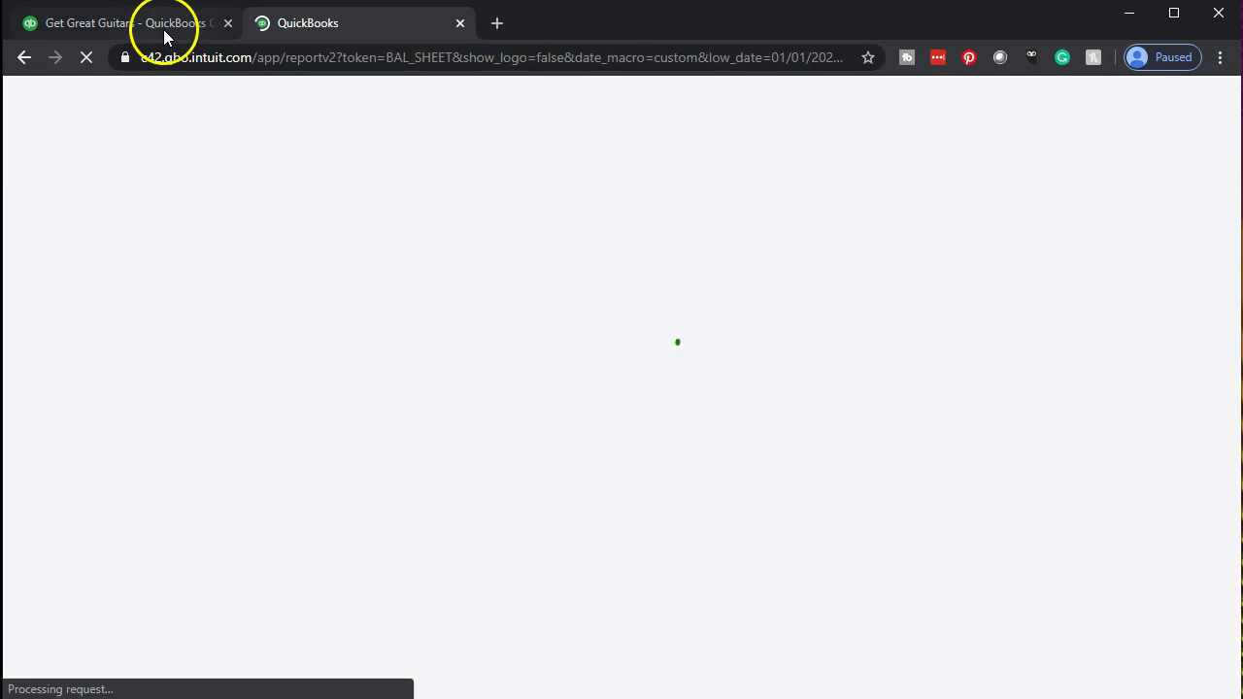
pyautogui.click(163, 34)
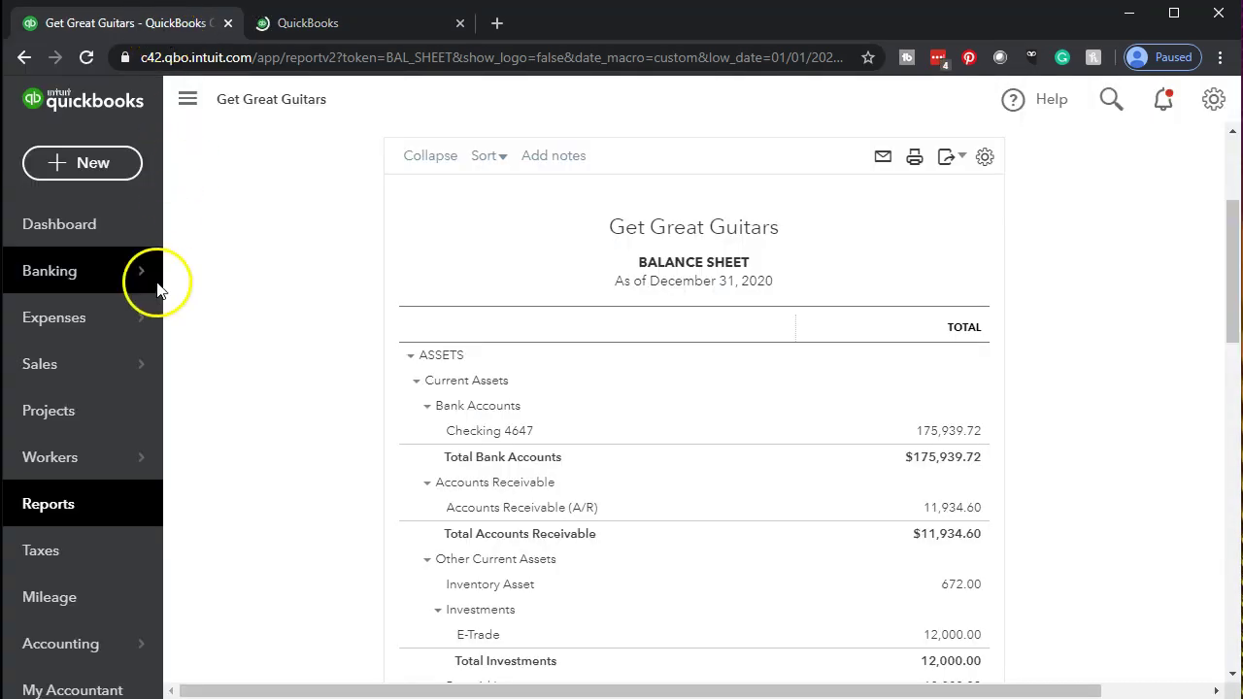
# Open the Profit and Loss report and set its start date to 04/01/2020.
pyautogui.click(71, 505)
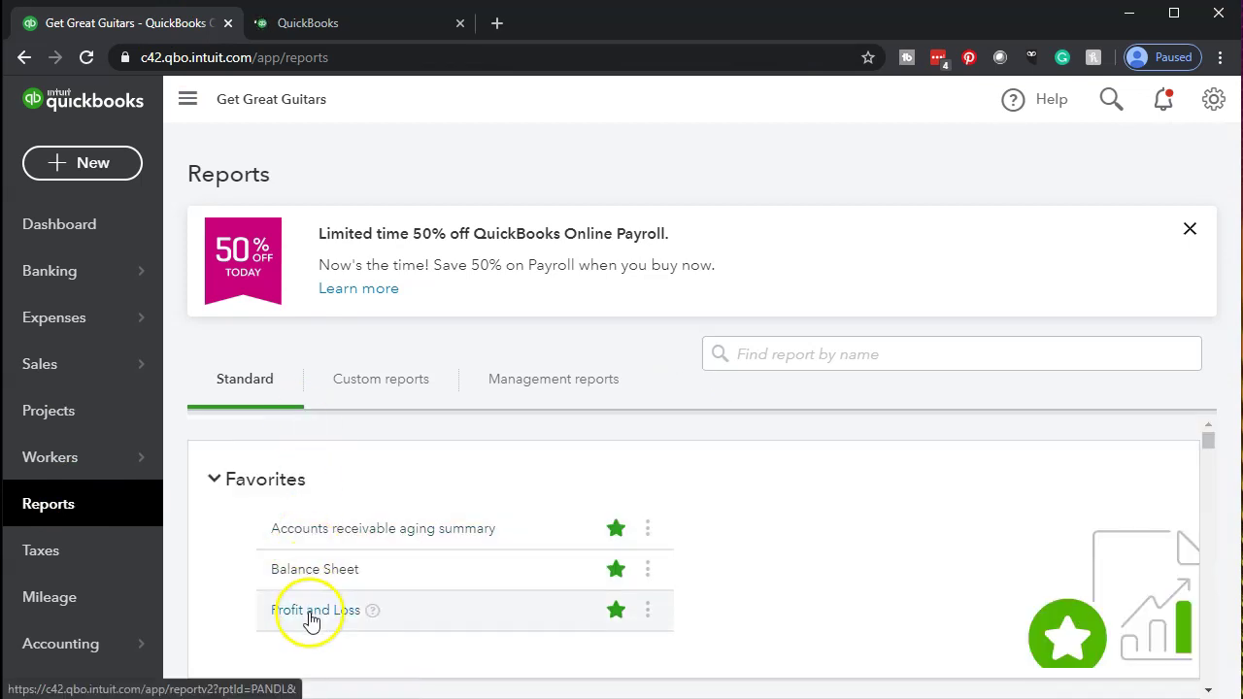
pyautogui.click(309, 612)
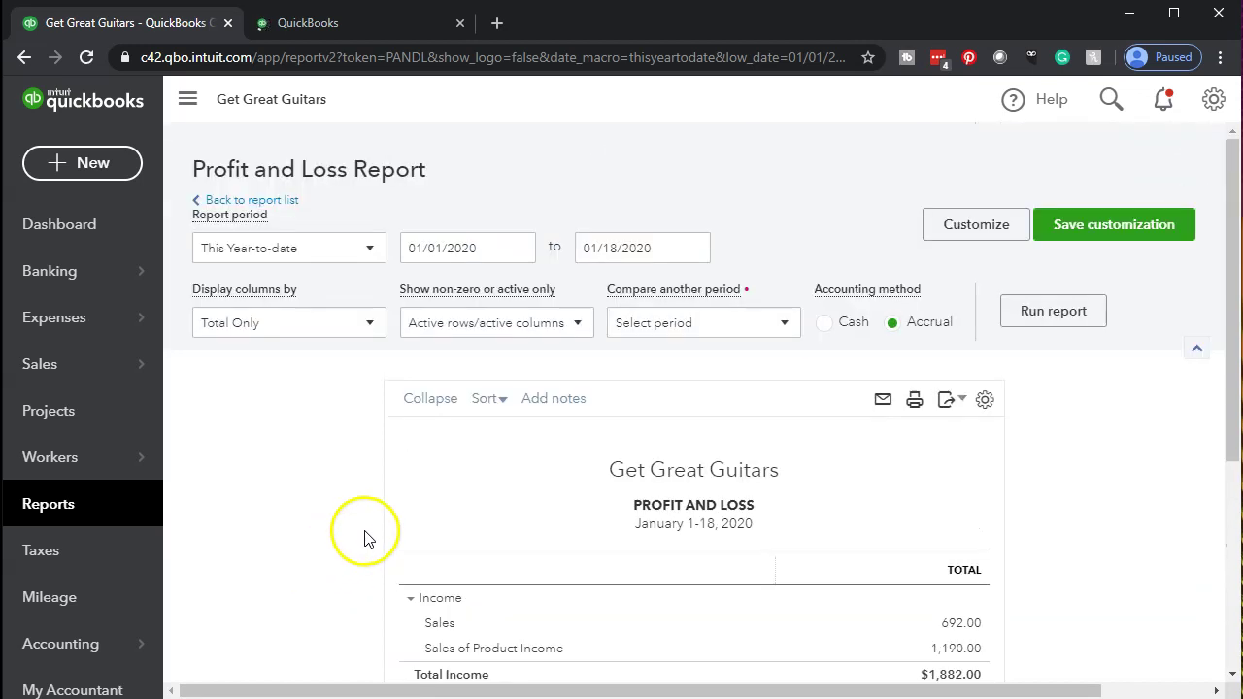
pyautogui.moveTo(486, 244); pyautogui.dragTo(369, 247)
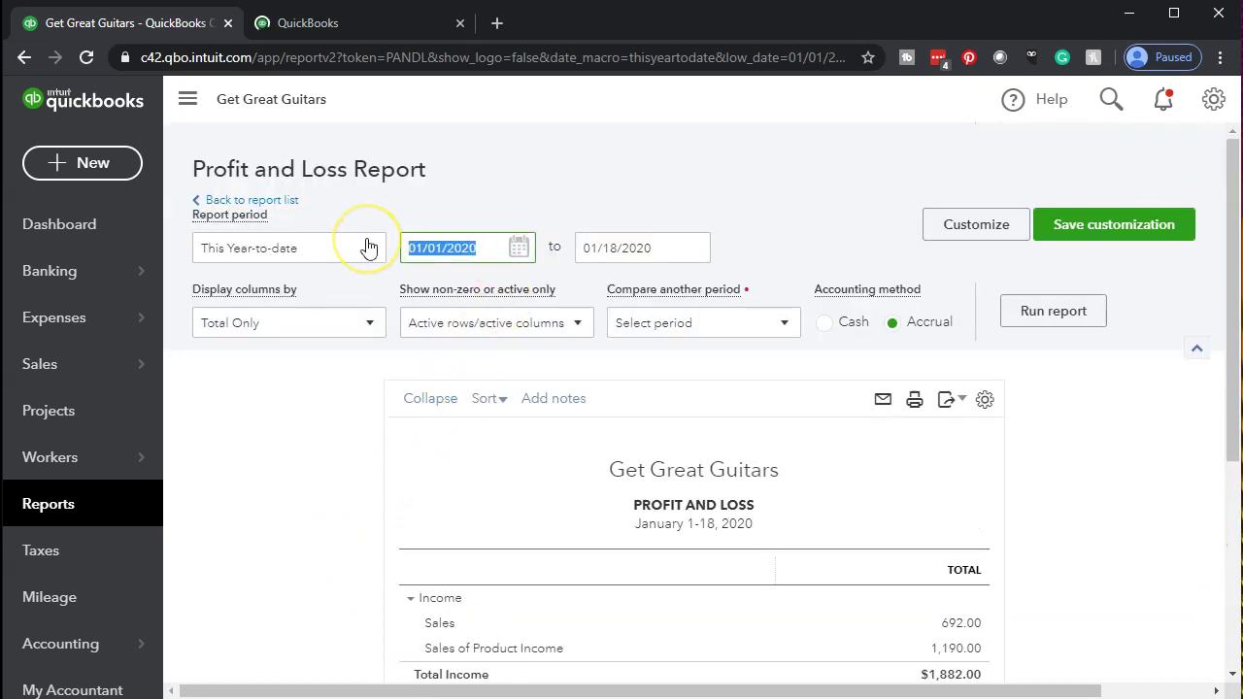
pyautogui.write('04/0')
pyautogui.press('BackSpace')
pyautogui.press('BackSpace')
pyautogui.press('BackSpace')
pyautogui.press('BackSpace')
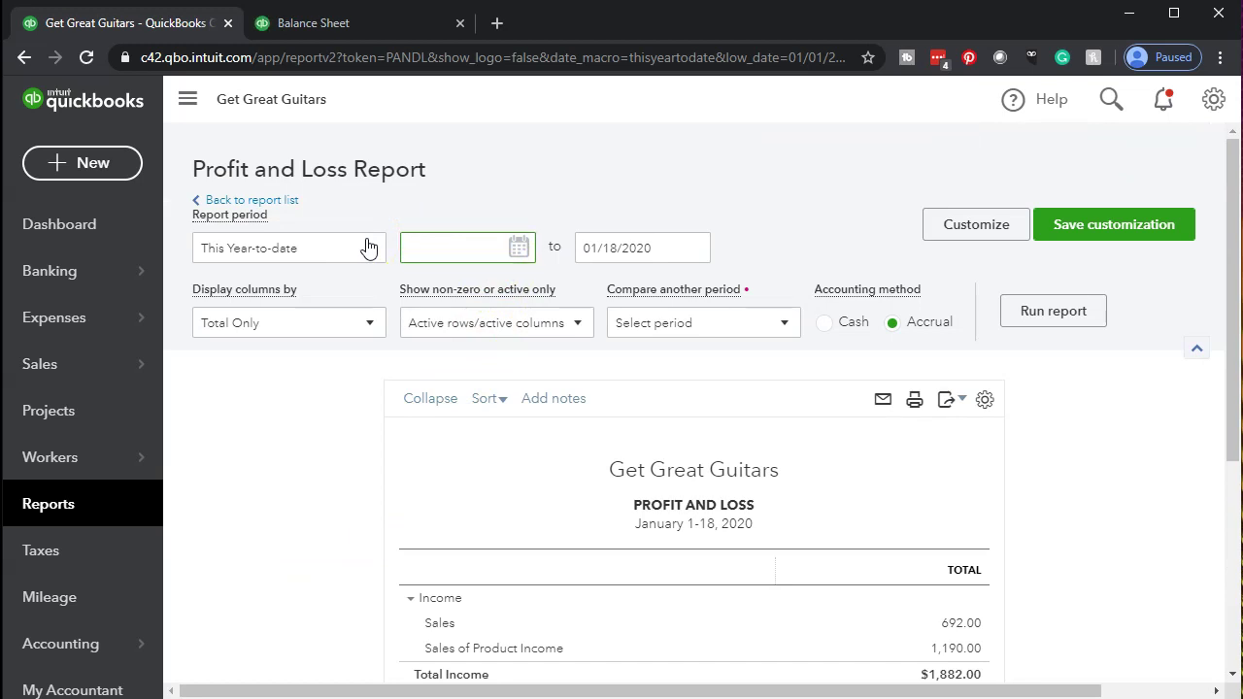
pyautogui.write('04/01/2020')
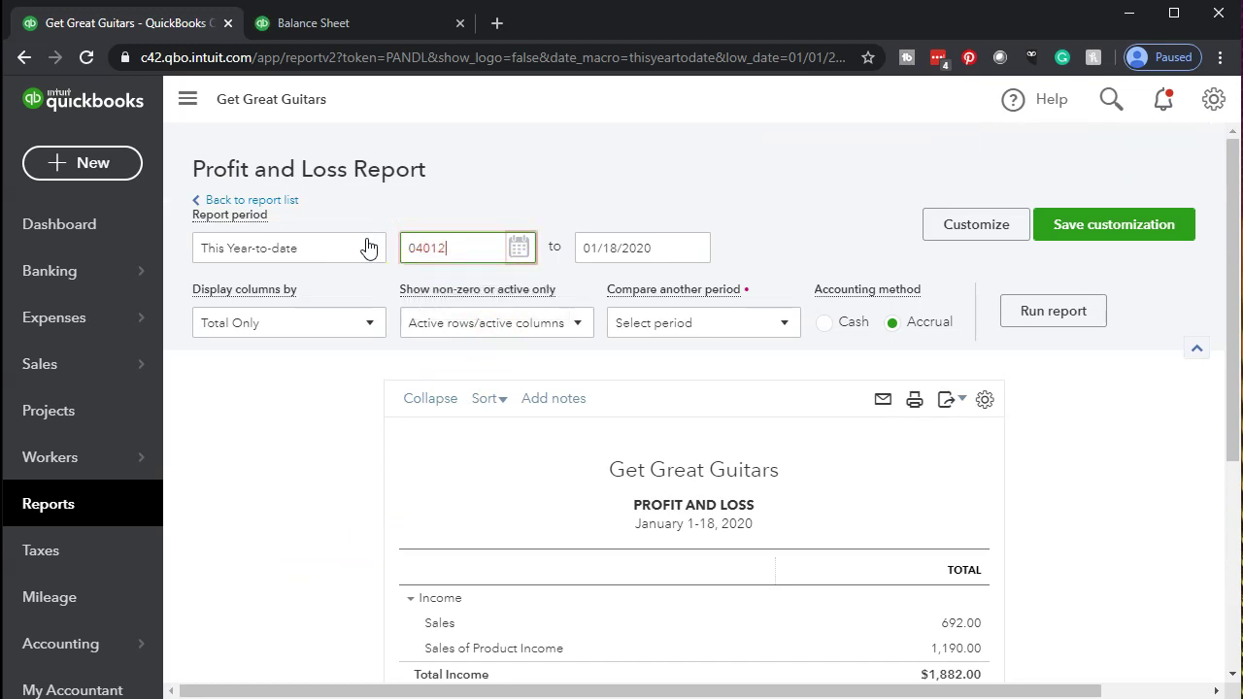
pyautogui.press('Tab')
# Set the Profit and Loss report's end date to 04/30/2020 and run the report.
pyautogui.write('043')
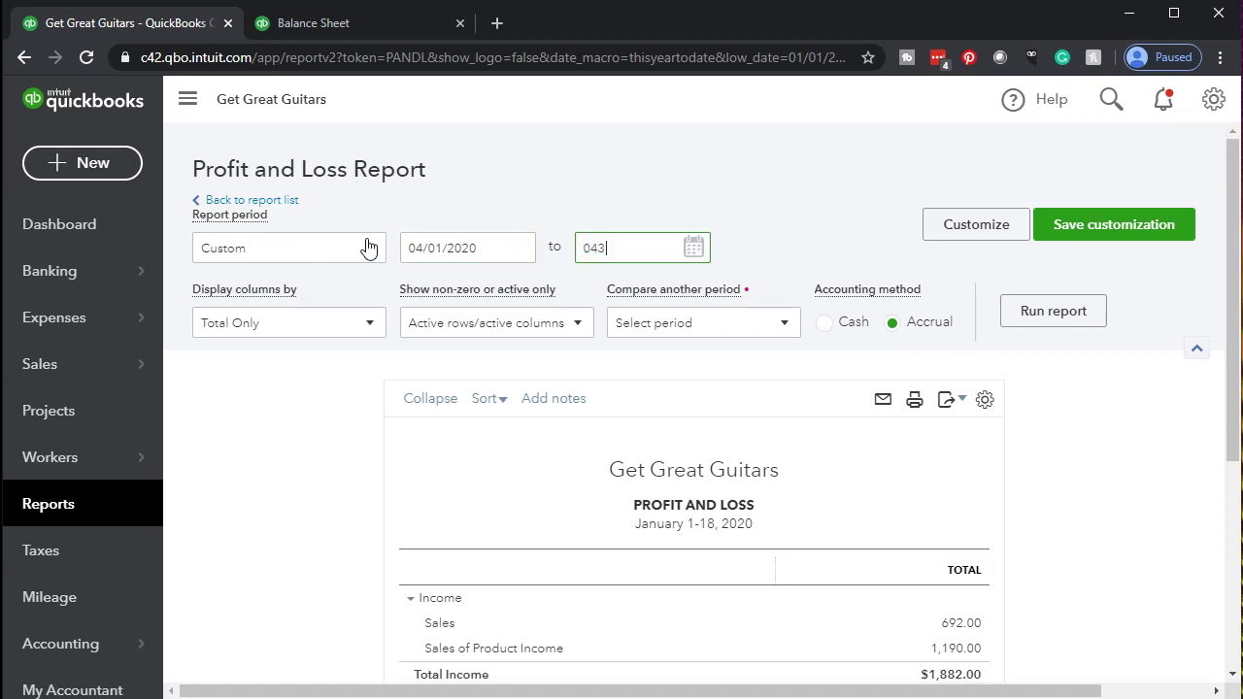
pyautogui.write('1020')
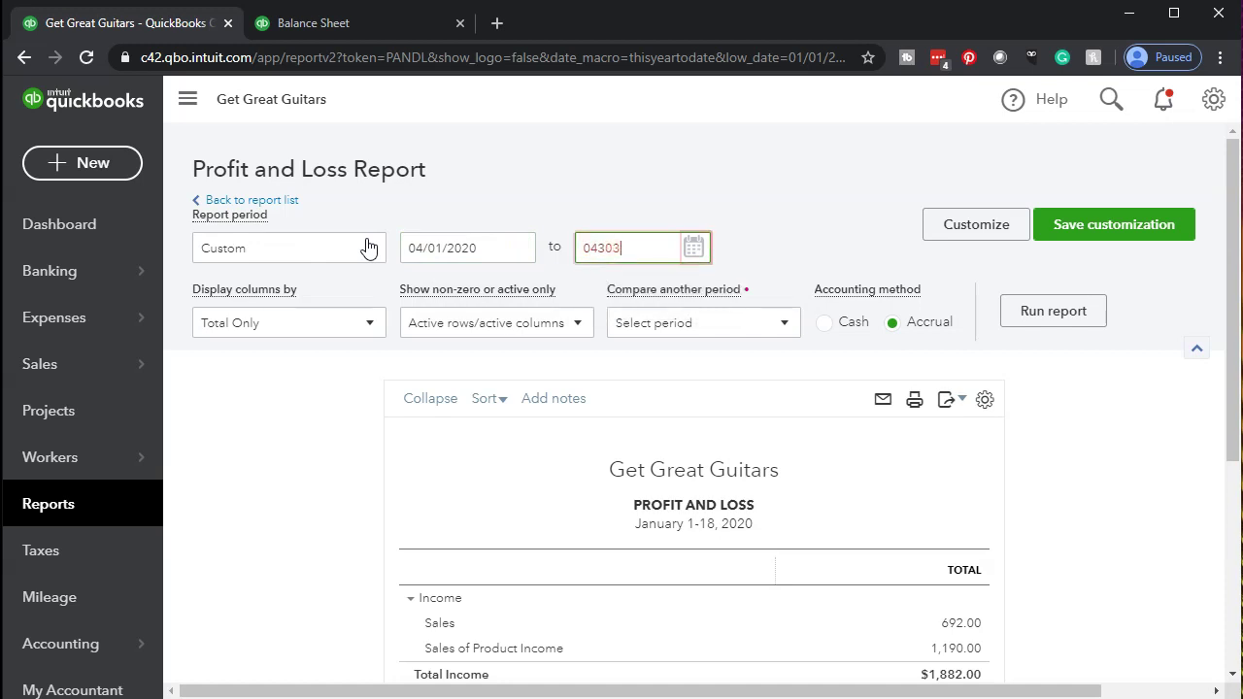
pyautogui.press('Tab')
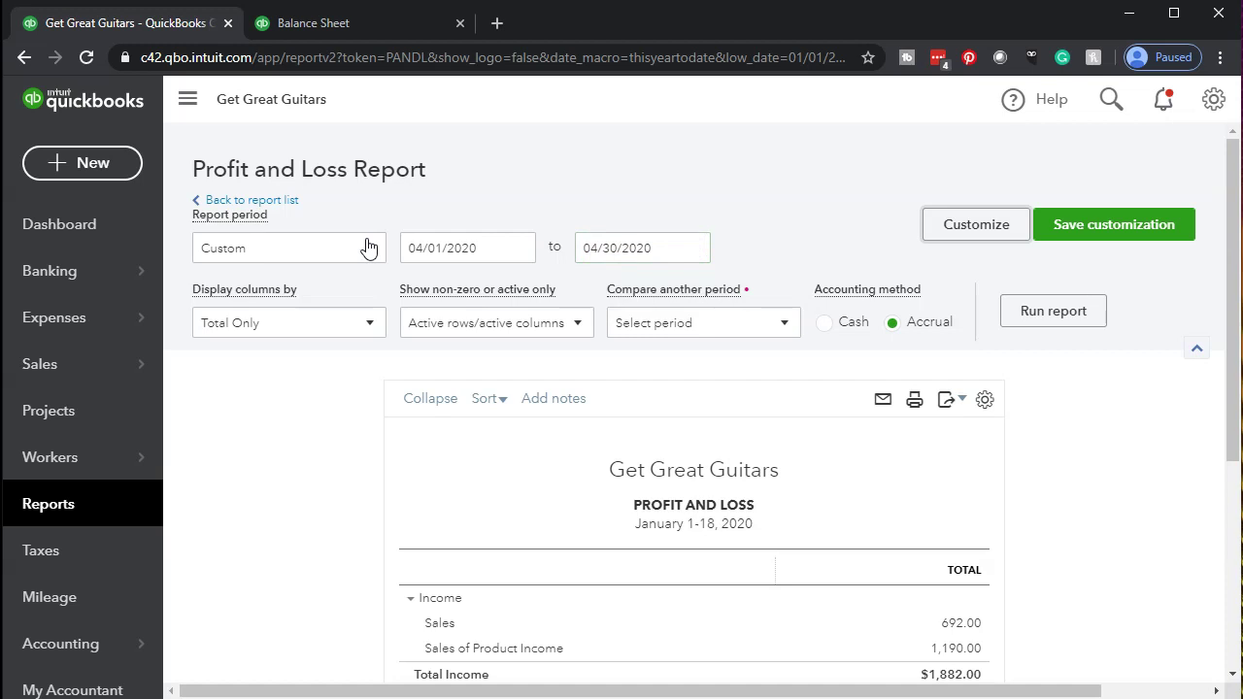
pyautogui.click(1053, 313)
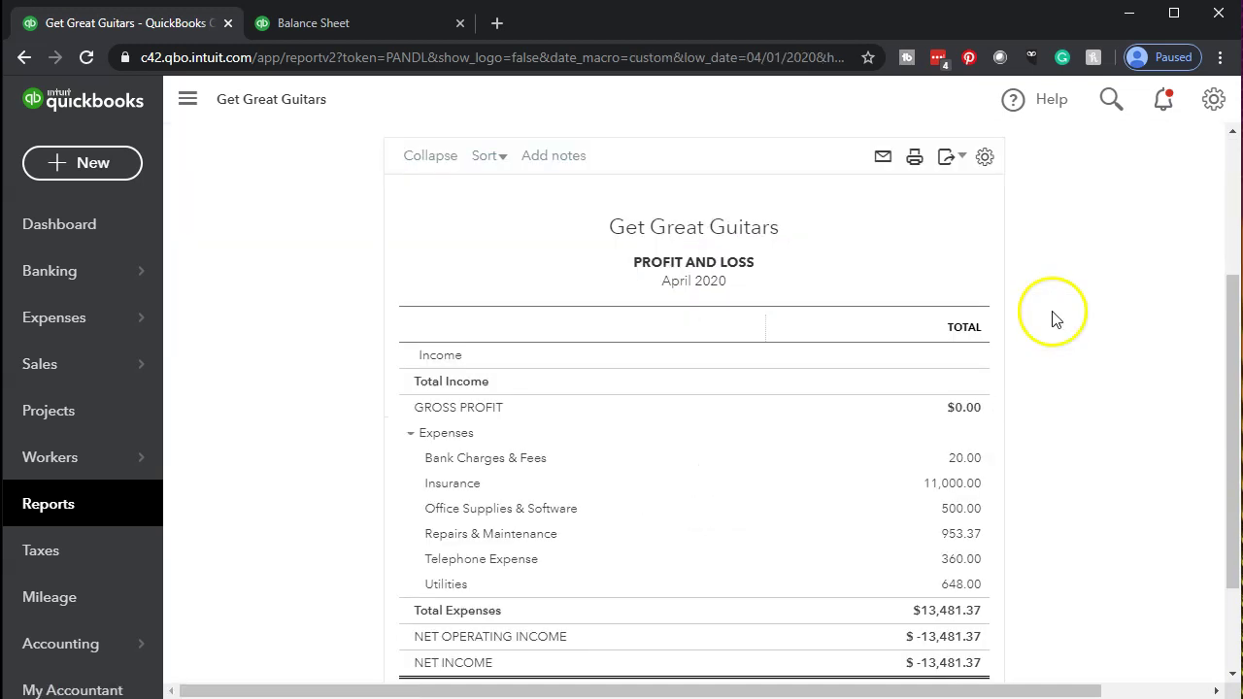
# Duplicate the Profit and Loss browser tab, then open the Banking page in the original tab with the navigation sidebar collapsed.
pyautogui.rightClick(171, 31)
pyautogui.click(197, 97)
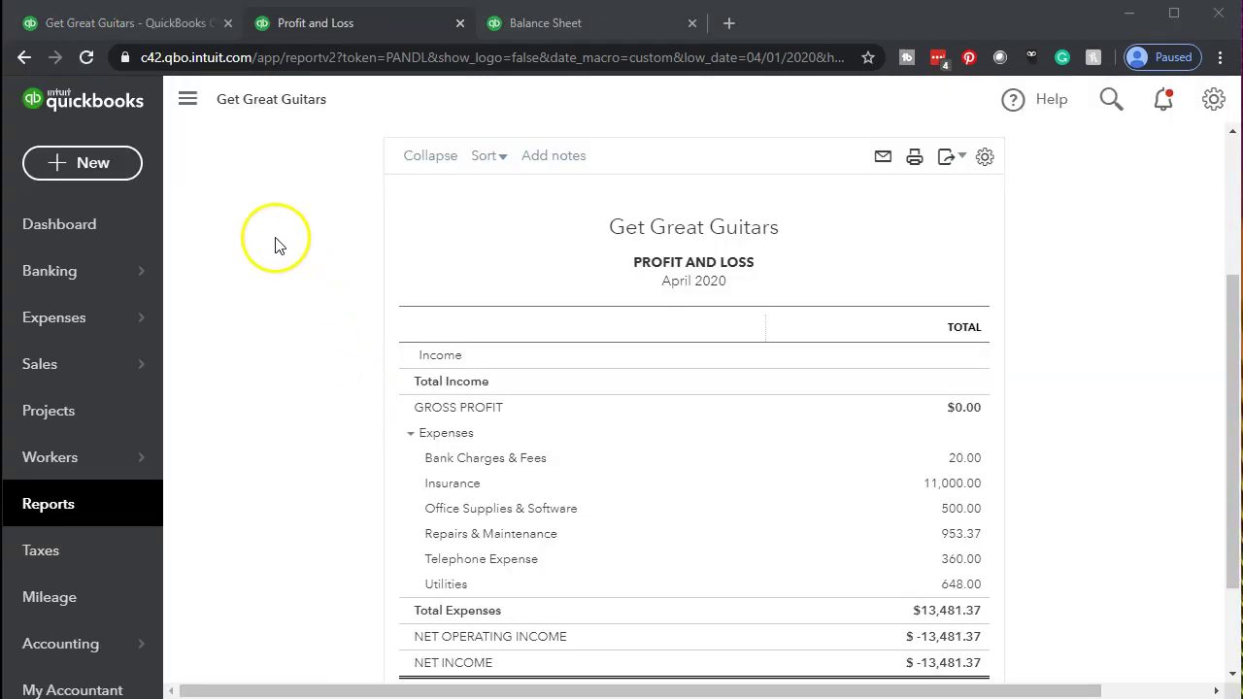
pyautogui.click(49, 274)
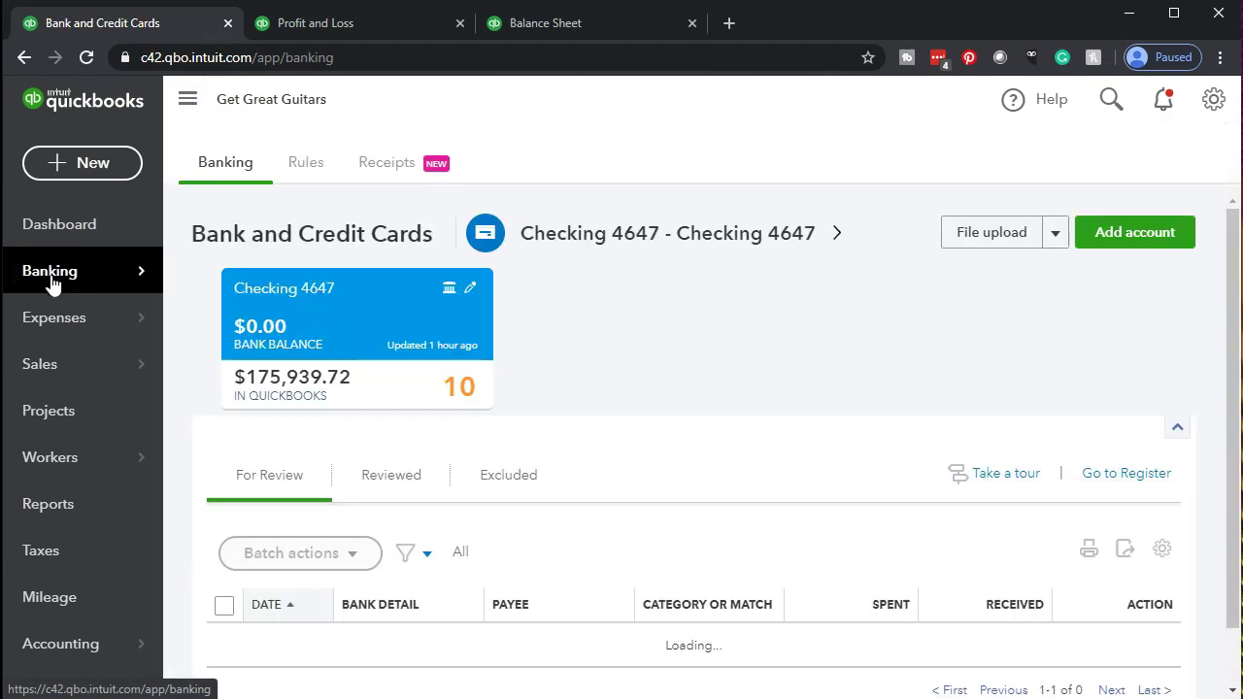
pyautogui.click(187, 101)
# Look through the Checking 4647 bank transactions awaiting review, including the employee paychecks dated 04/06/2020.
pyautogui.scroll(-3, 192, 418)
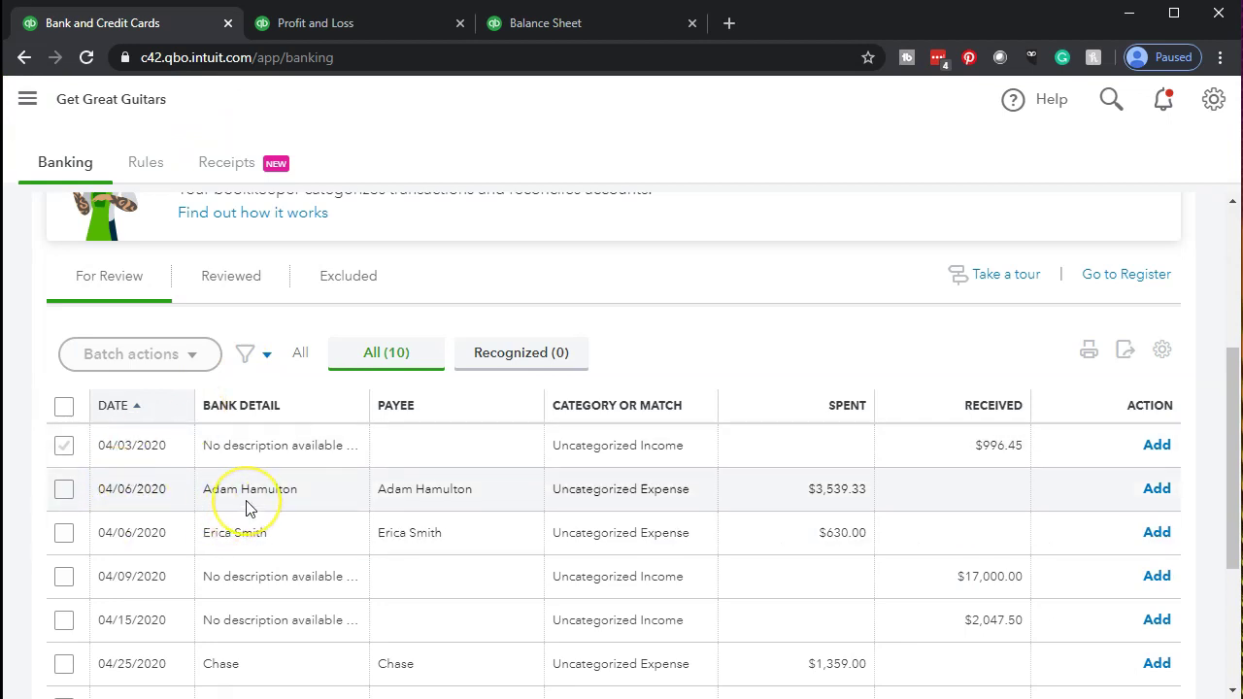
pyautogui.scroll(-1, 246, 533)
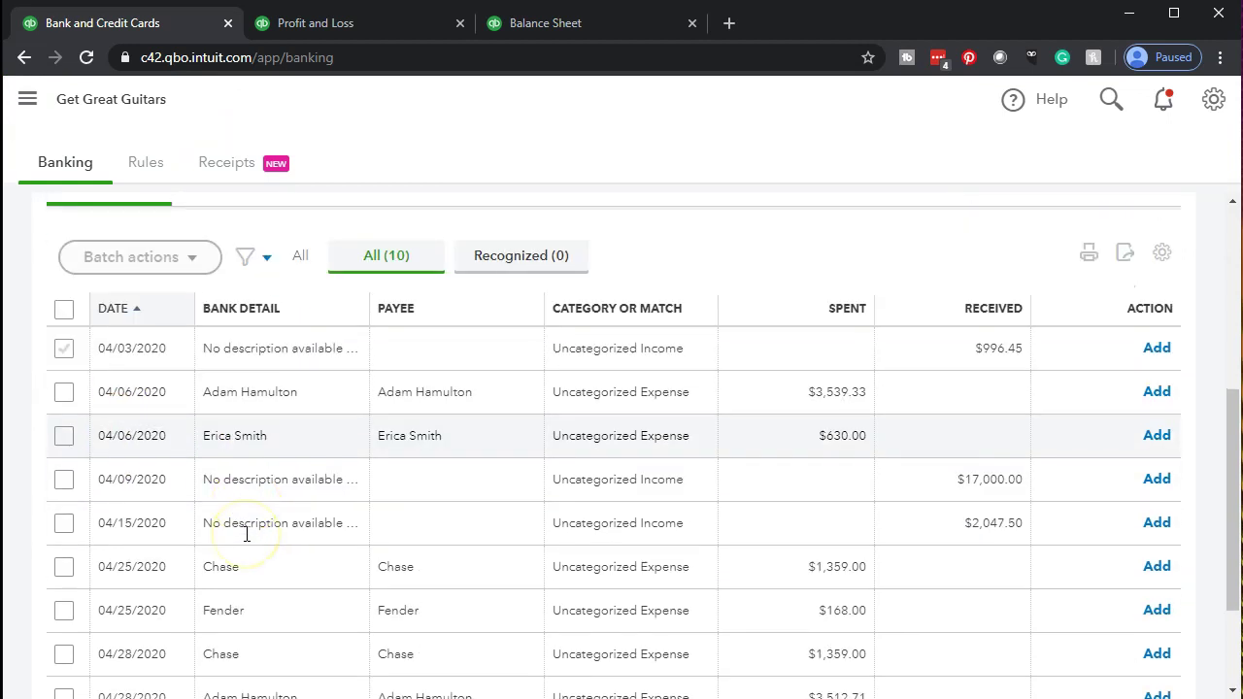
pyautogui.scroll(-1, 246, 536)
pyautogui.scroll(1, 247, 541)
pyautogui.click(416, 415)
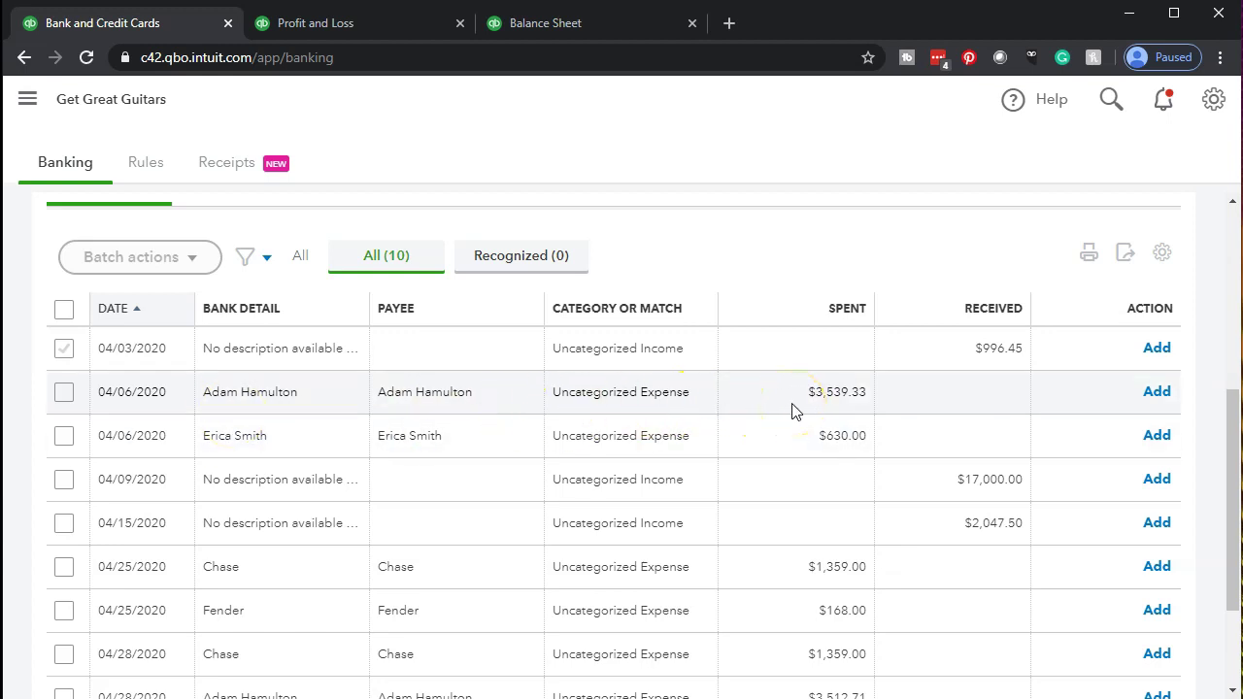
# Switch to the Payroll.xlsx workbook in Excel and examine the first employee's earnings, withholdings and net pay in row 6.
pyautogui.hotkey('alt', 'Tab')
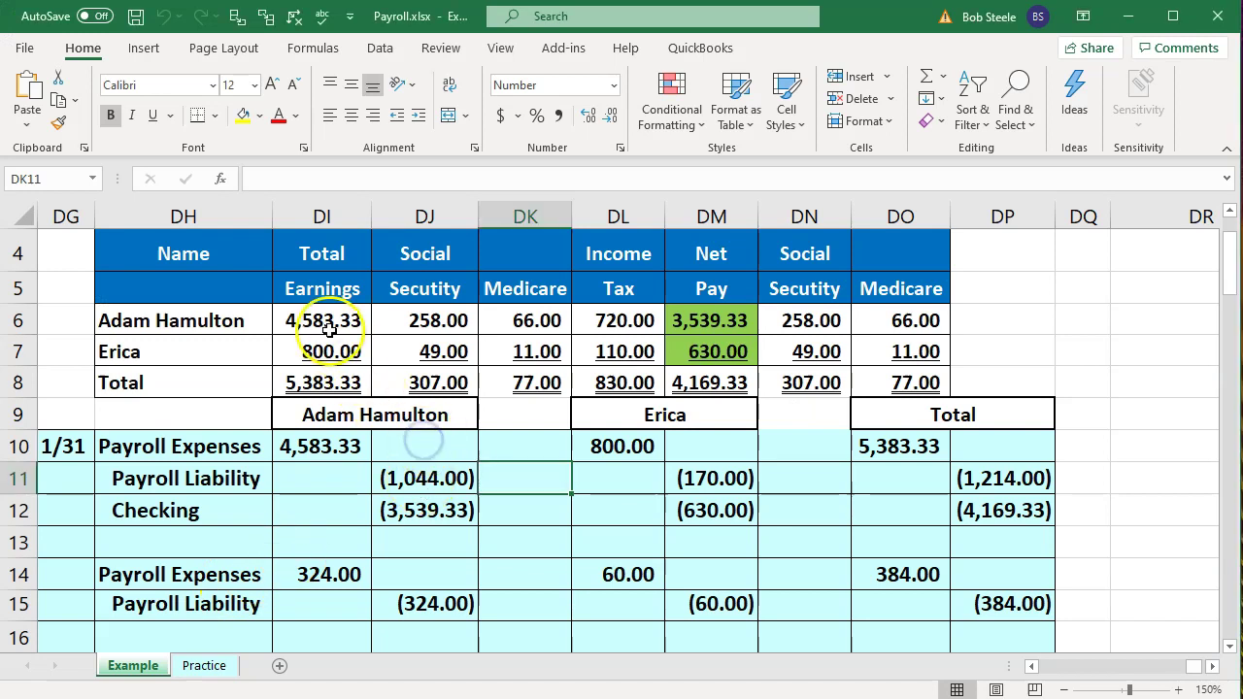
pyautogui.click(322, 324)
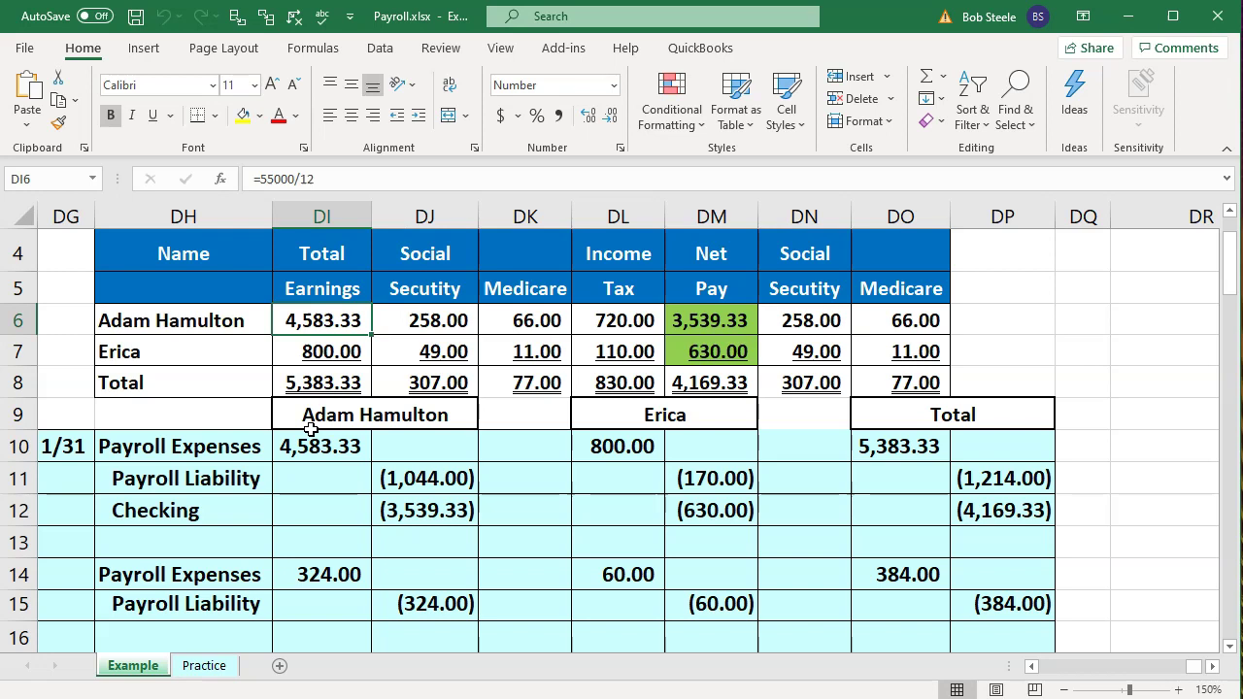
pyautogui.press('Right')
pyautogui.press('Right')
pyautogui.press('Left')
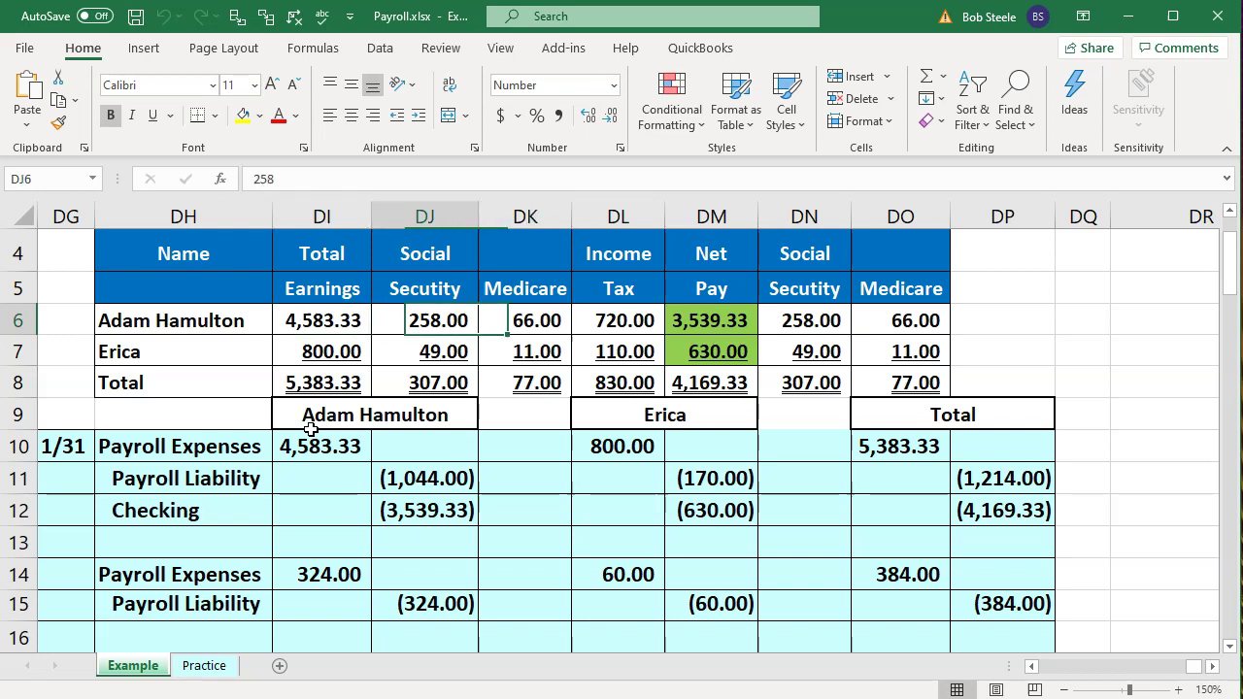
pyautogui.press('Right')
pyautogui.press('Right')
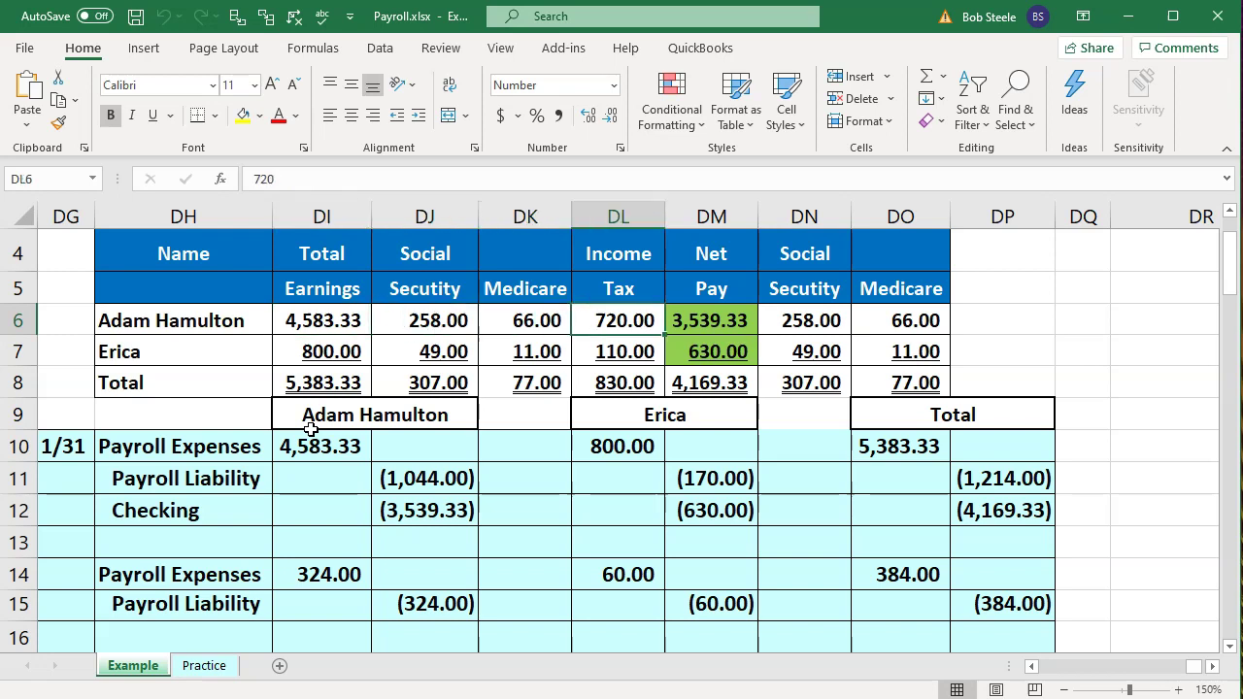
pyautogui.press('Right')
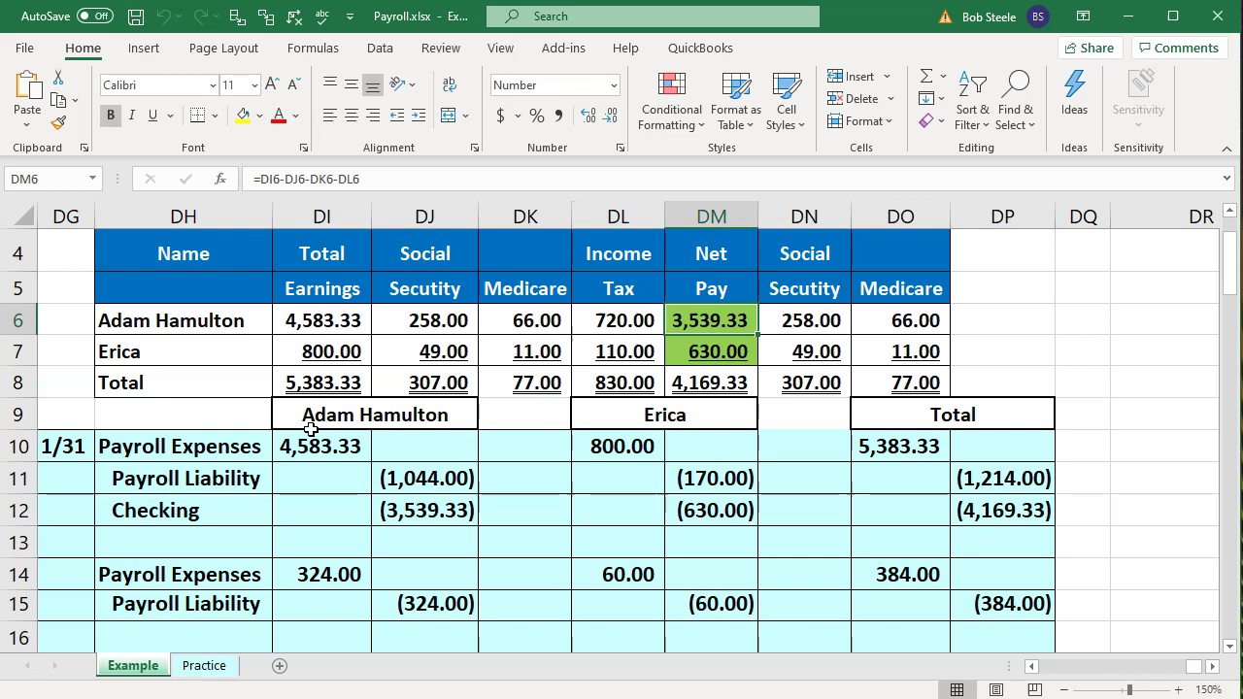
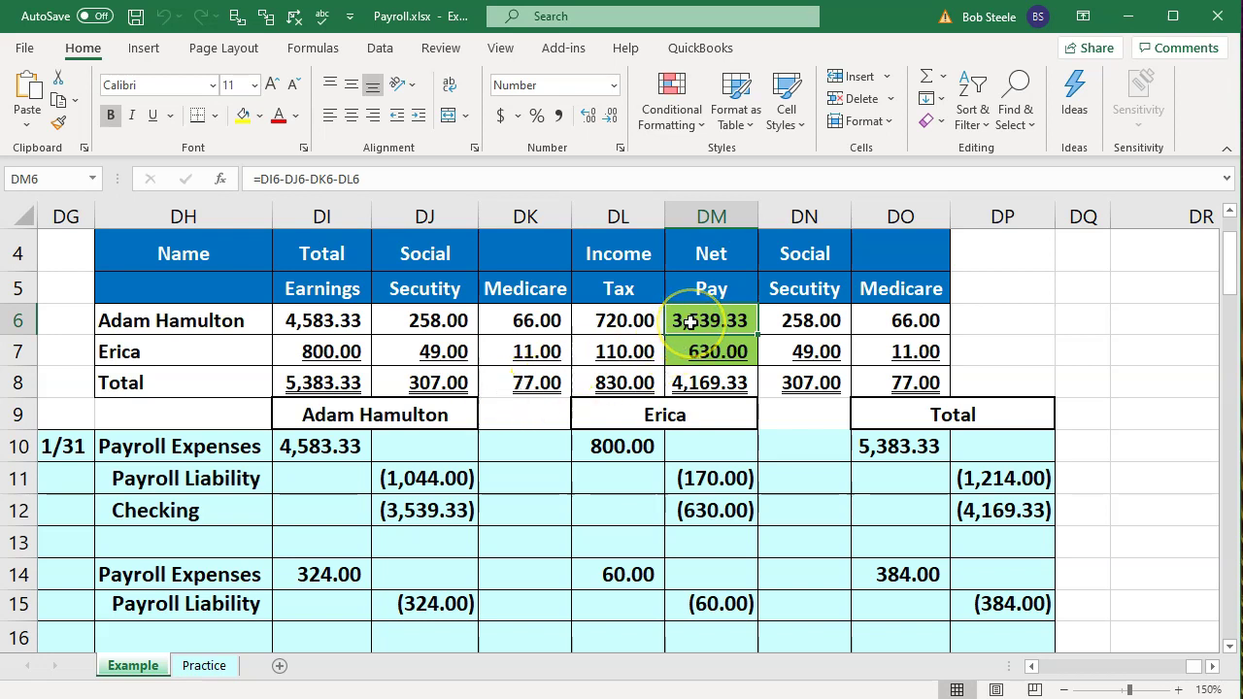
# Compare the first employee's earnings (DI6) and withholdings (DJ6:DL6) with the payroll journal entries in DI10, DJ11:DJ12 and DI14.
pyautogui.moveTo(460, 324); pyautogui.dragTo(602, 327)
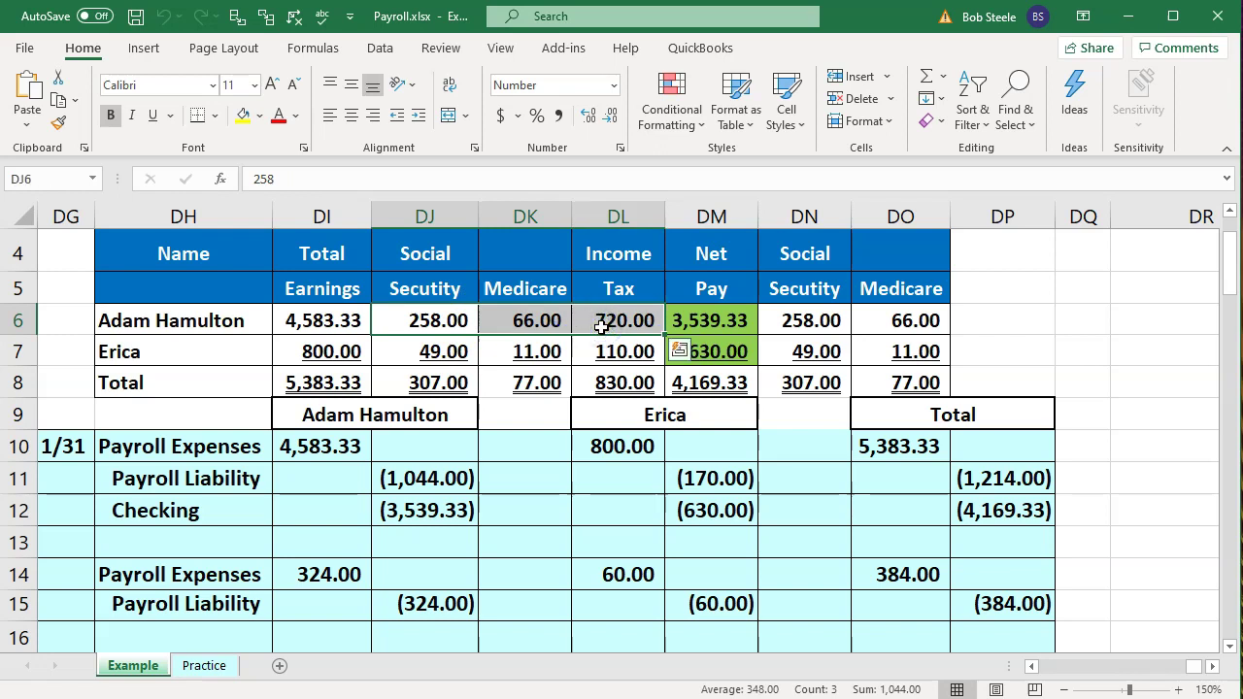
pyautogui.click(333, 451)
pyautogui.click(326, 326)
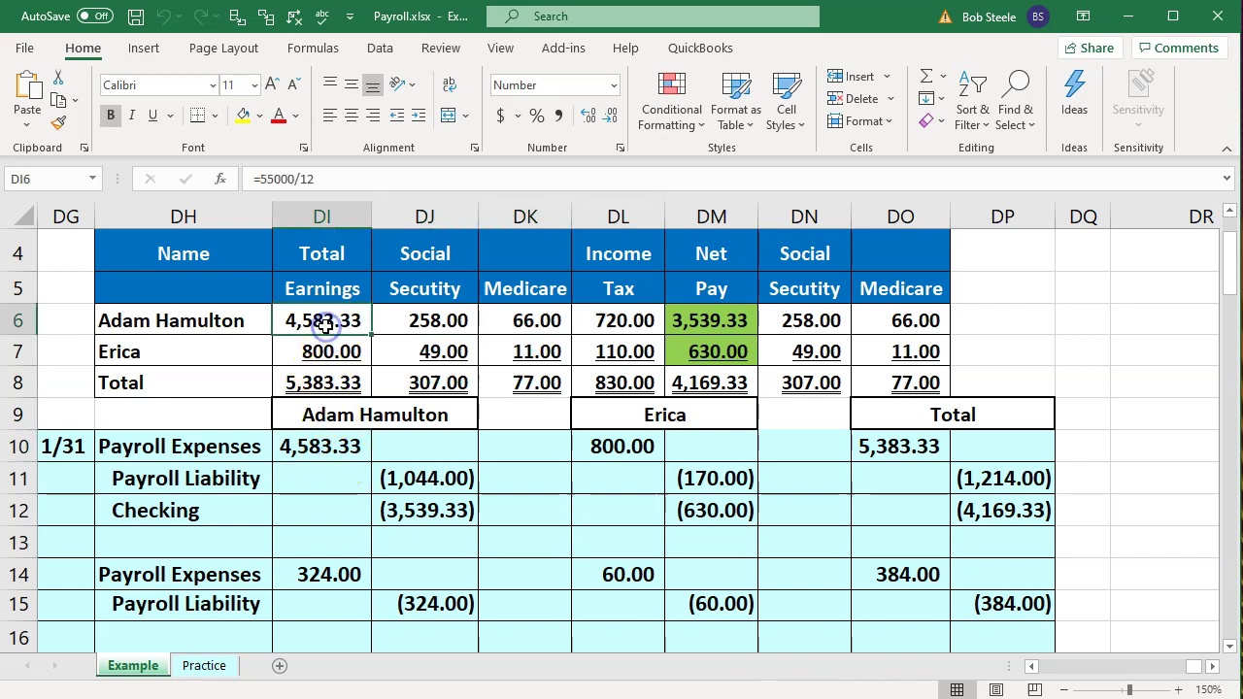
pyautogui.moveTo(387, 479); pyautogui.dragTo(389, 509)
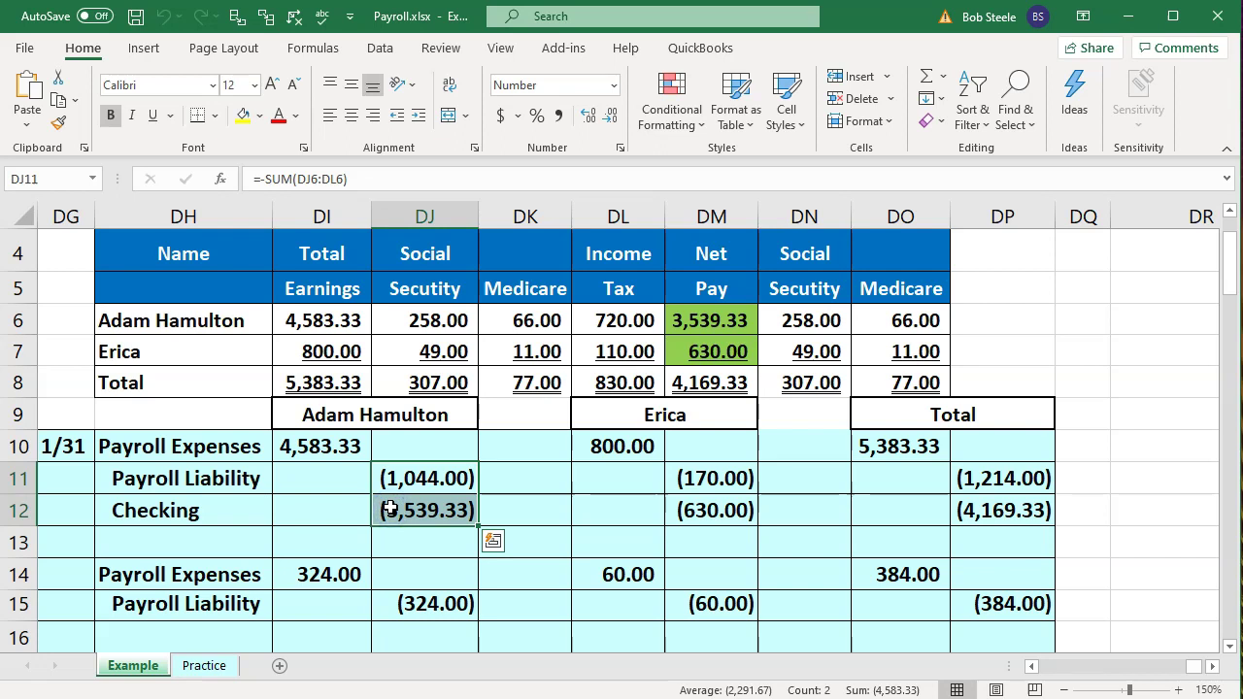
pyautogui.click(389, 509)
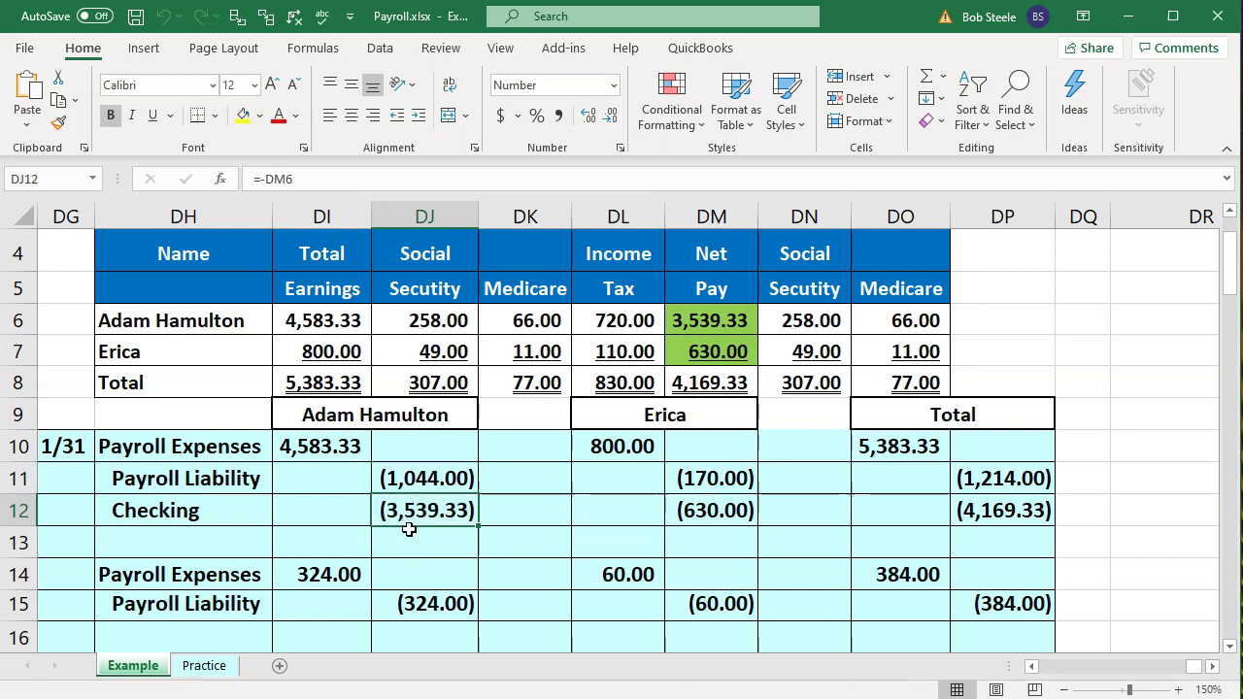
pyautogui.click(331, 569)
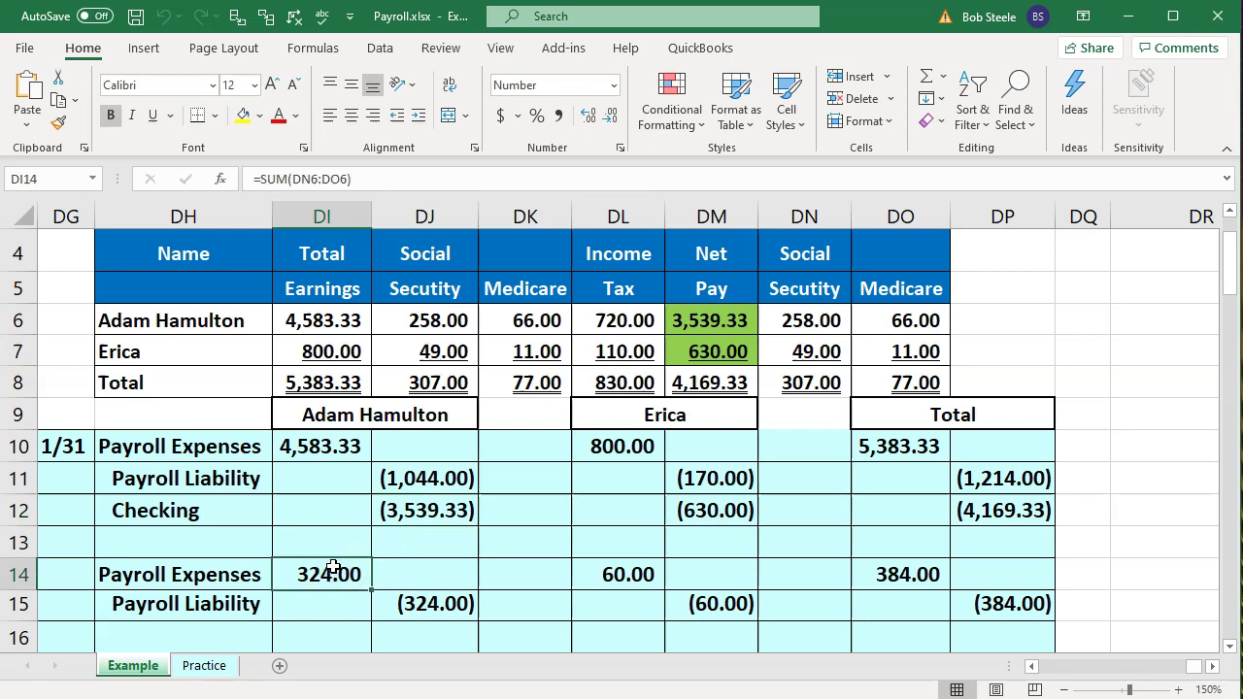
# Examine the first employee's payroll journal entries in DI10, DJ11 and DI14, the net pay in DM6, and the Checking line in DH12.
pyautogui.click(333, 572)
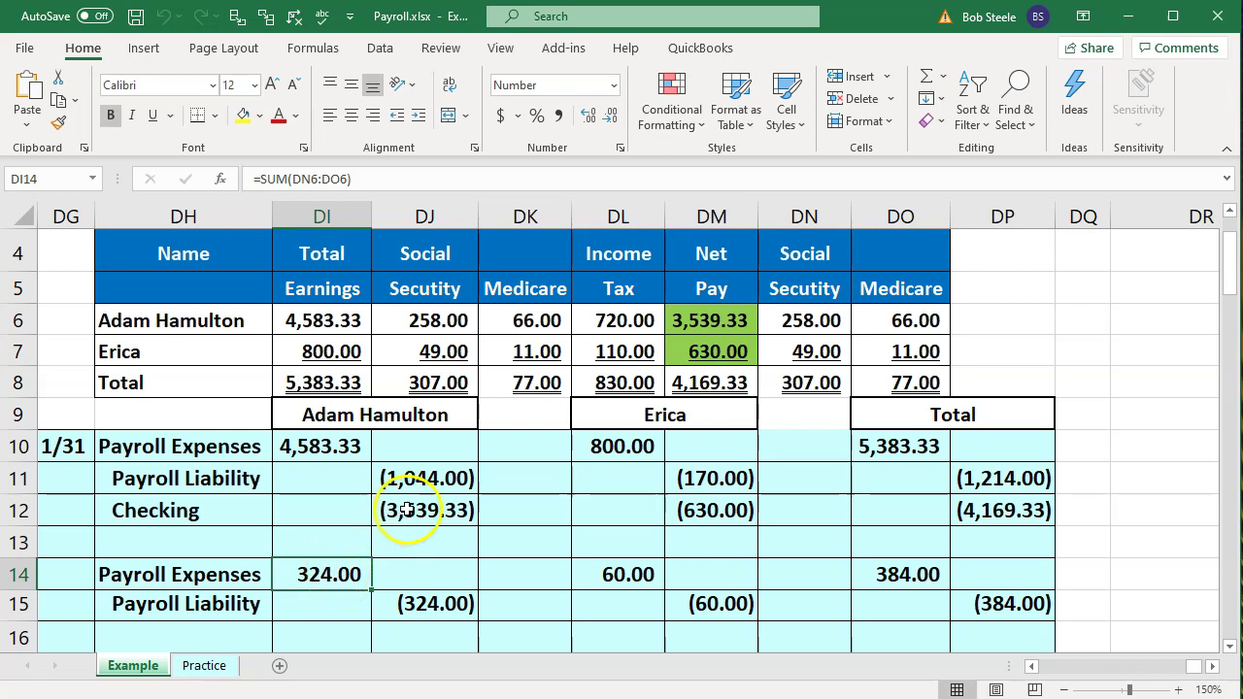
pyautogui.click(433, 475)
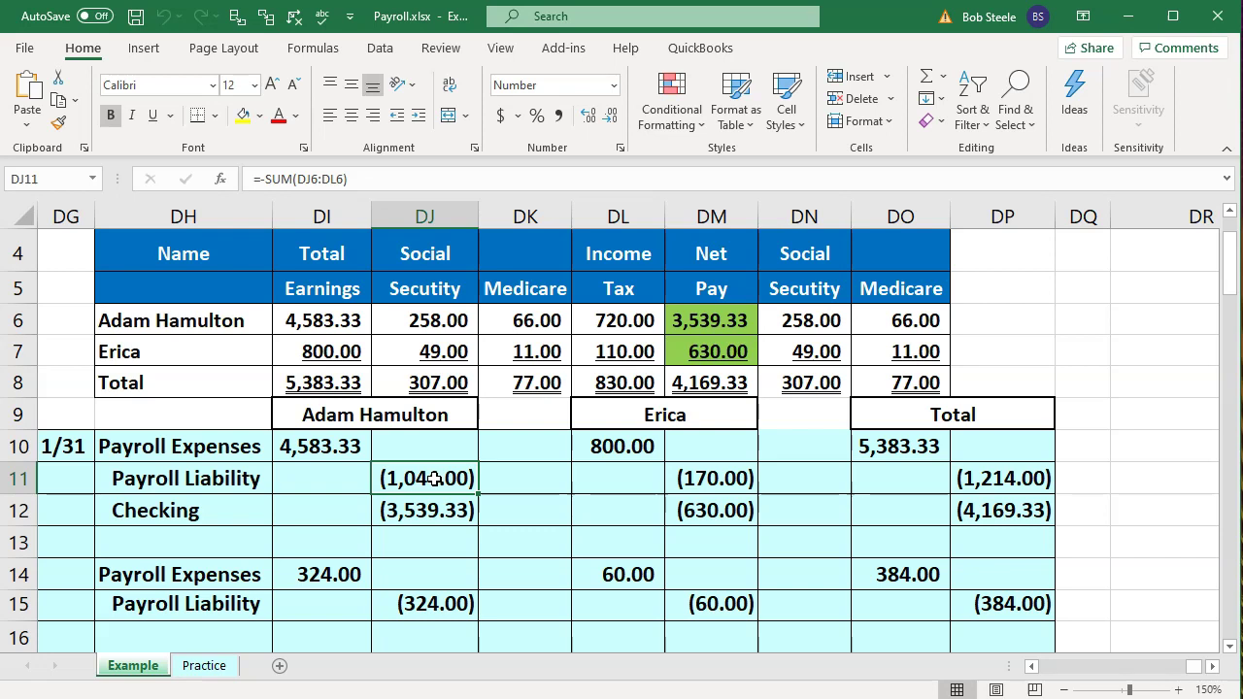
pyautogui.click(691, 325)
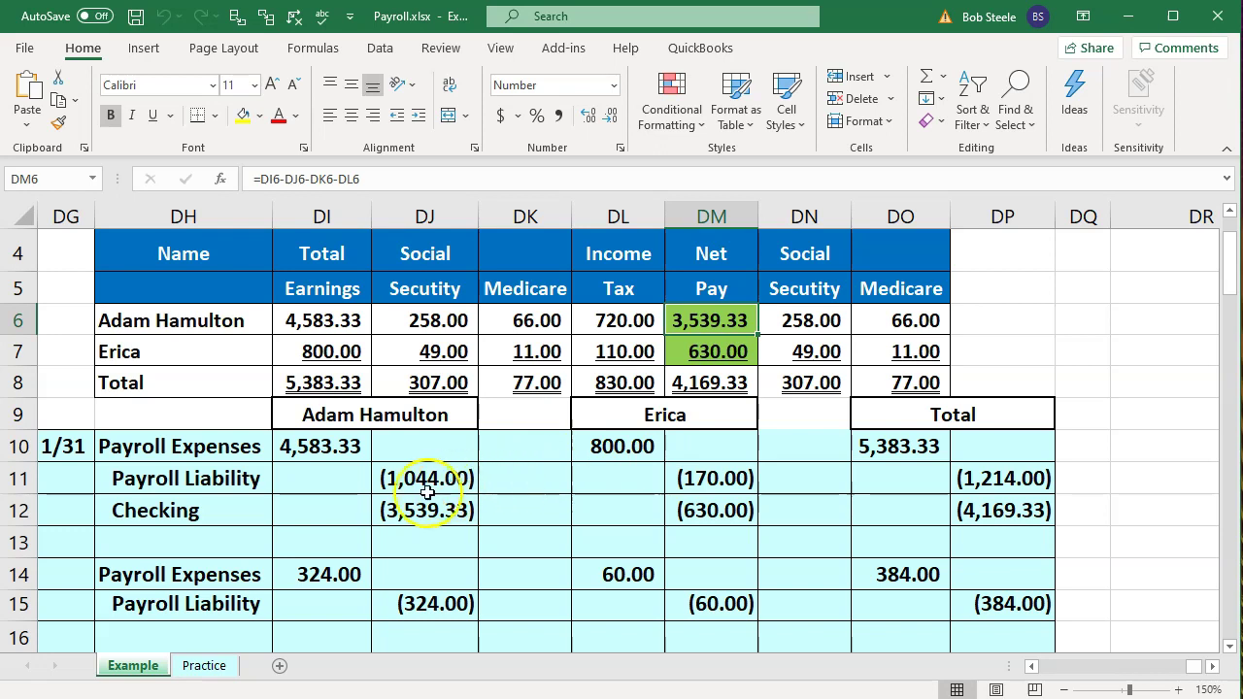
pyautogui.click(340, 449)
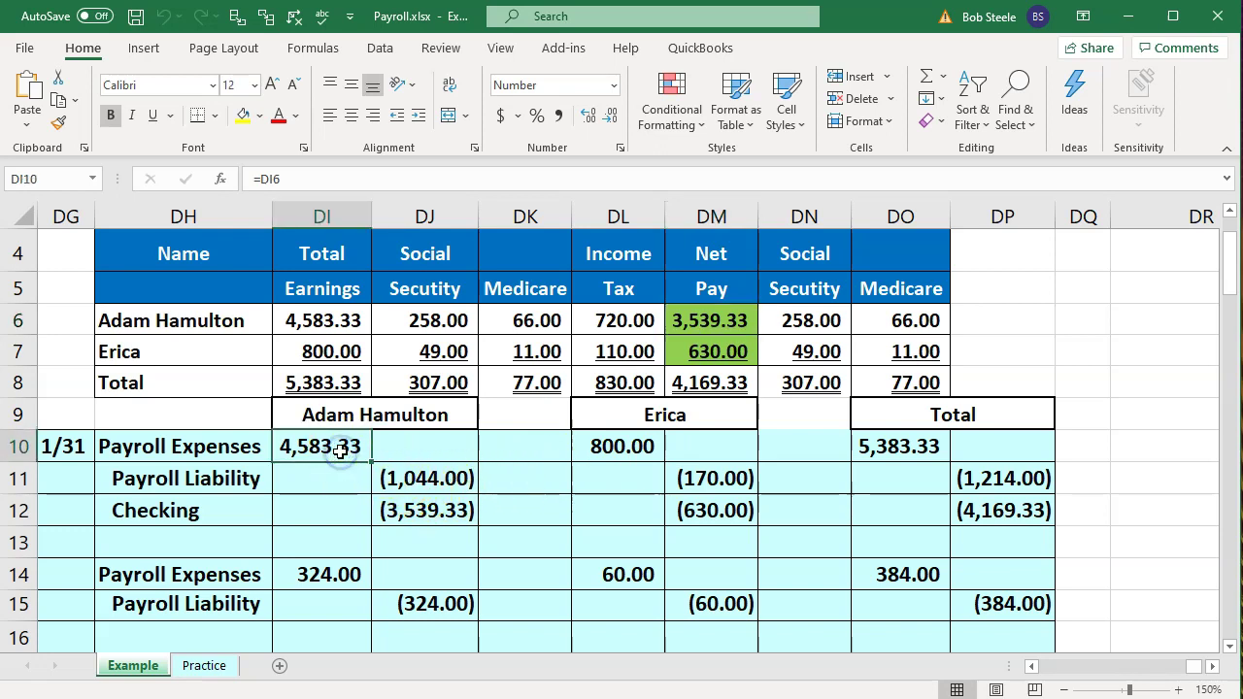
pyautogui.click(204, 516)
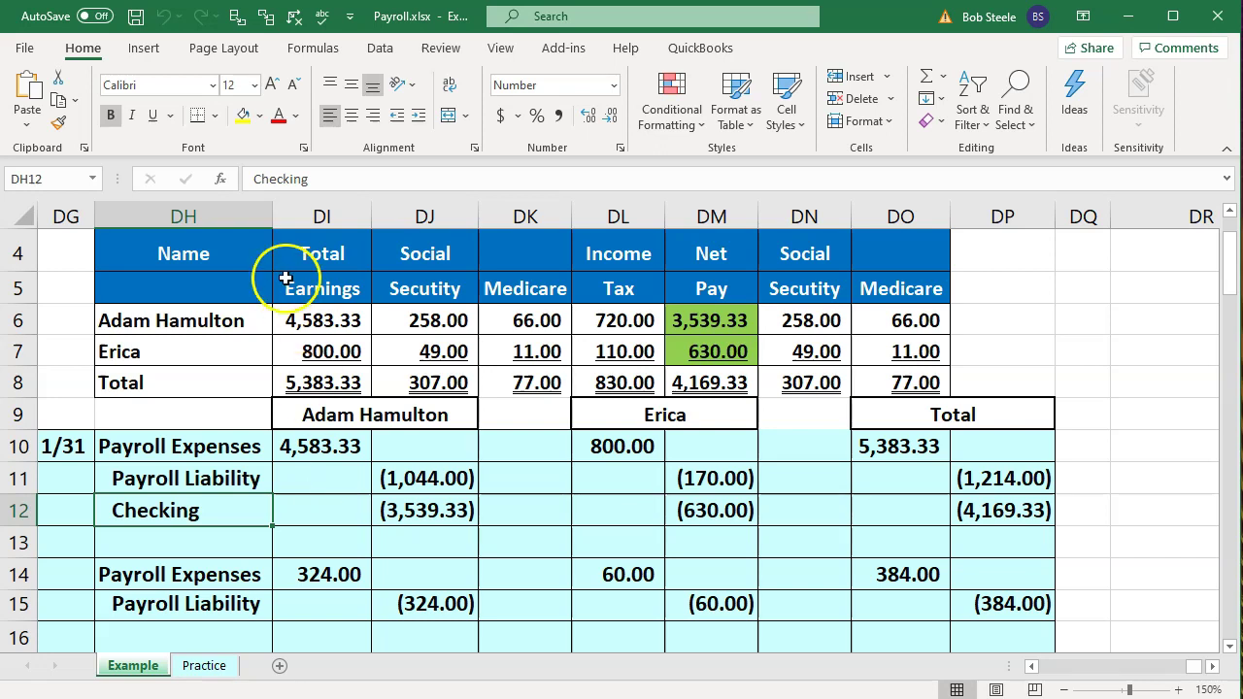
pyautogui.moveTo(228, 236); pyautogui.dragTo(224, 379)
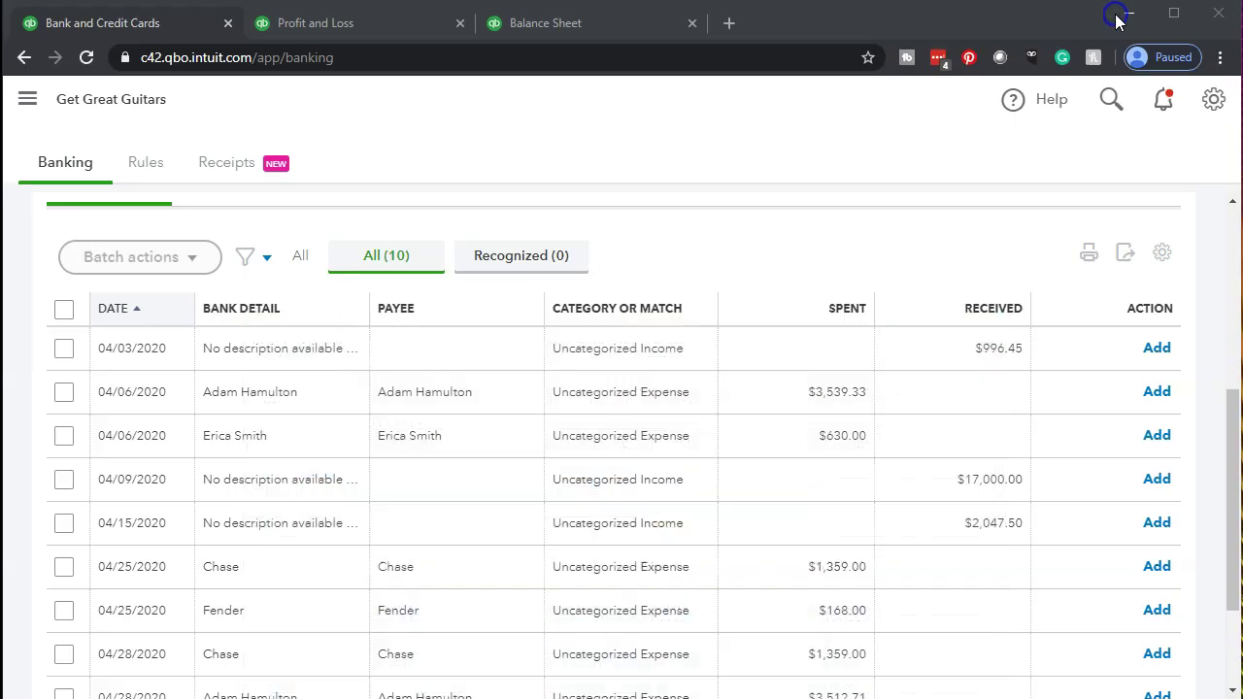
# Switch back to the QuickBooks Banking page, categorize the $3,539.33 employee payment dated 04/06/2020 as Payroll Expense, and add it.
pyautogui.click(1125, 17)
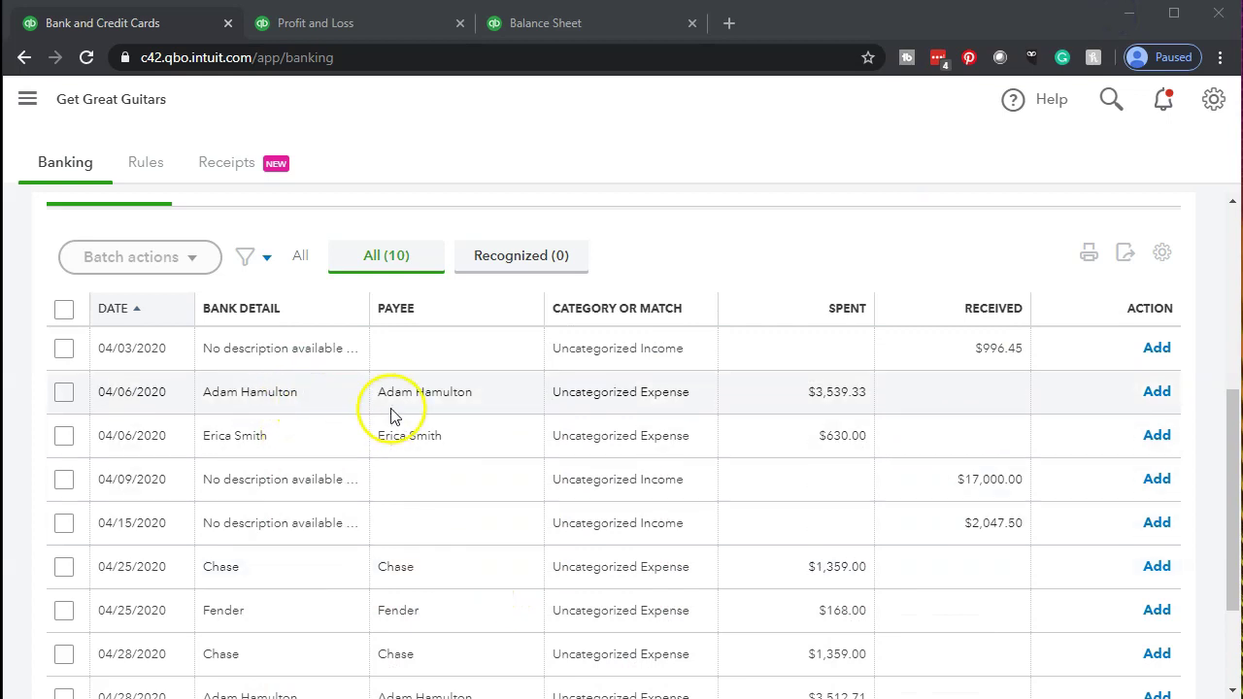
pyautogui.click(442, 398)
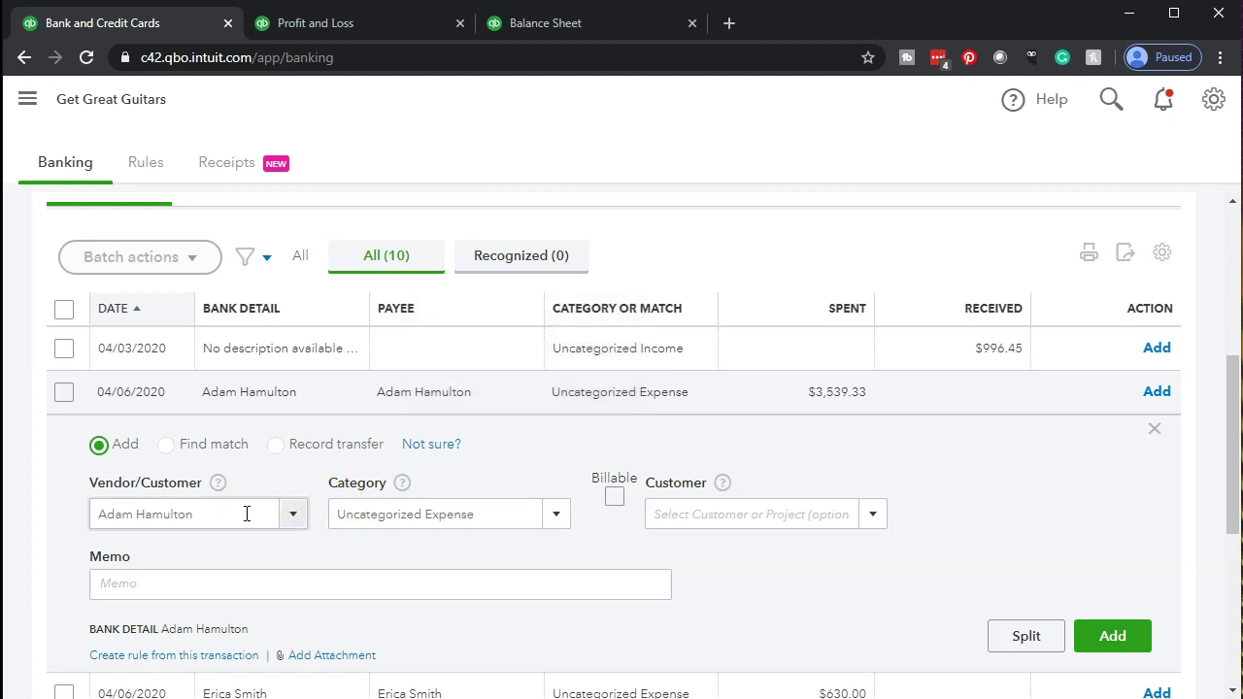
pyautogui.scroll(-1, 246, 513)
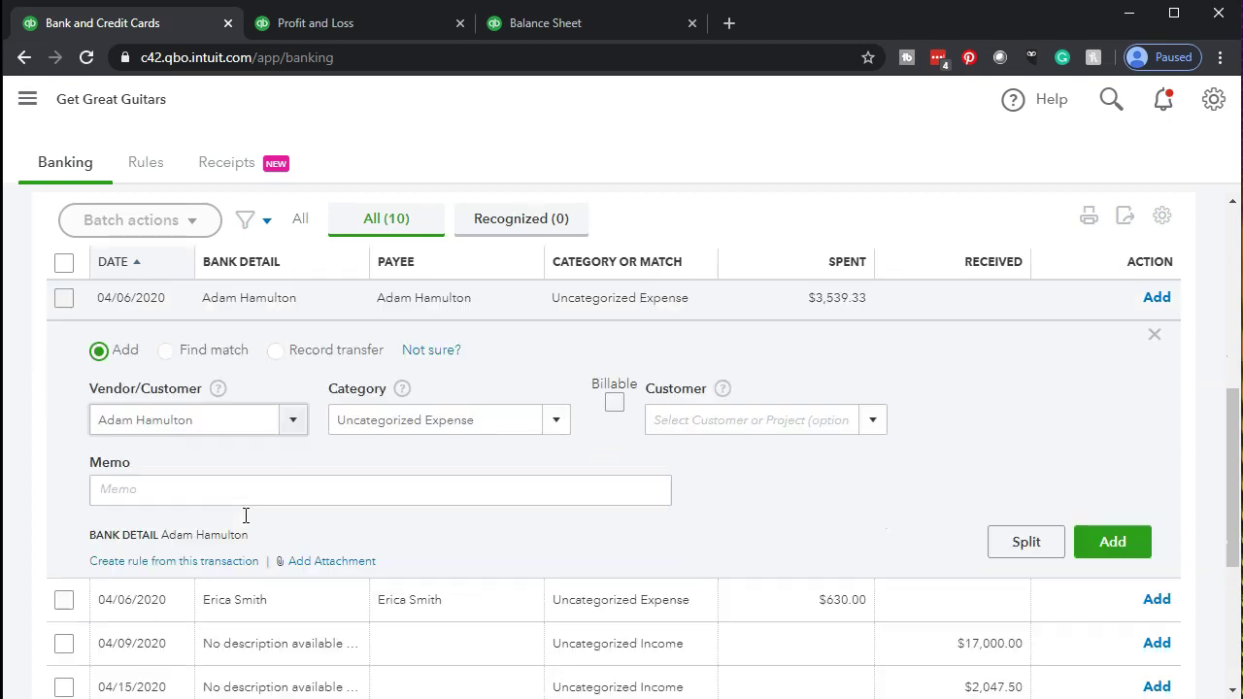
pyautogui.click(556, 420)
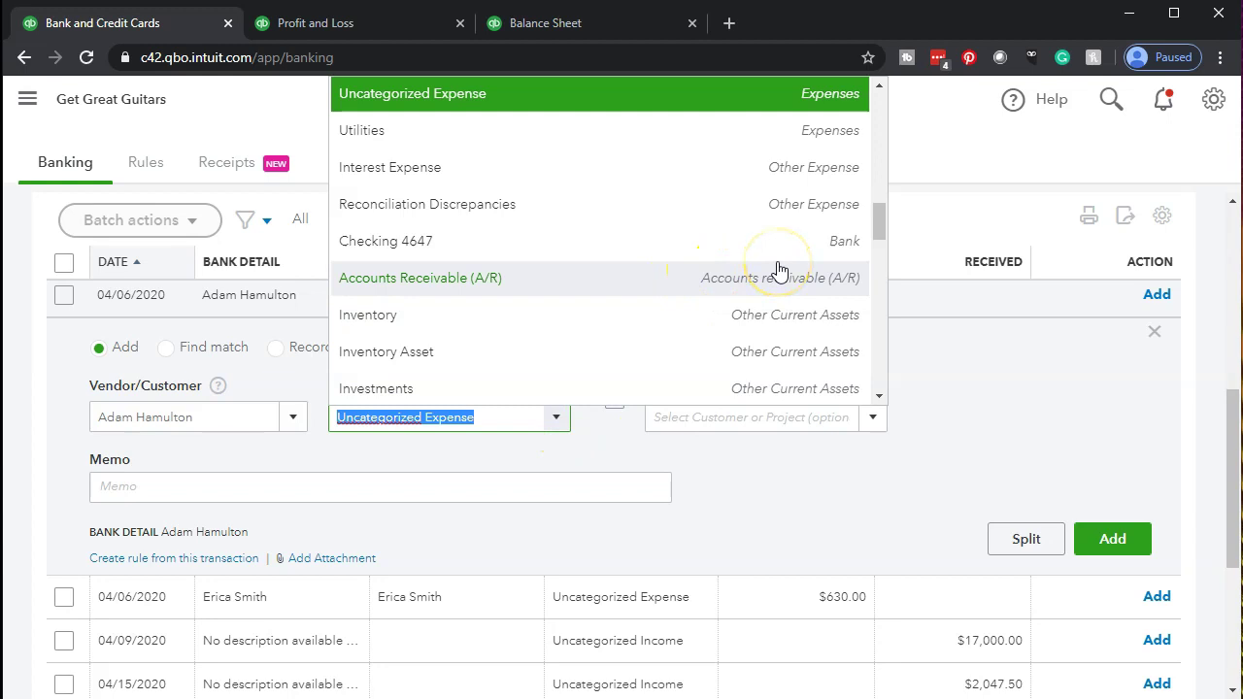
pyautogui.scroll(-4, 779, 269)
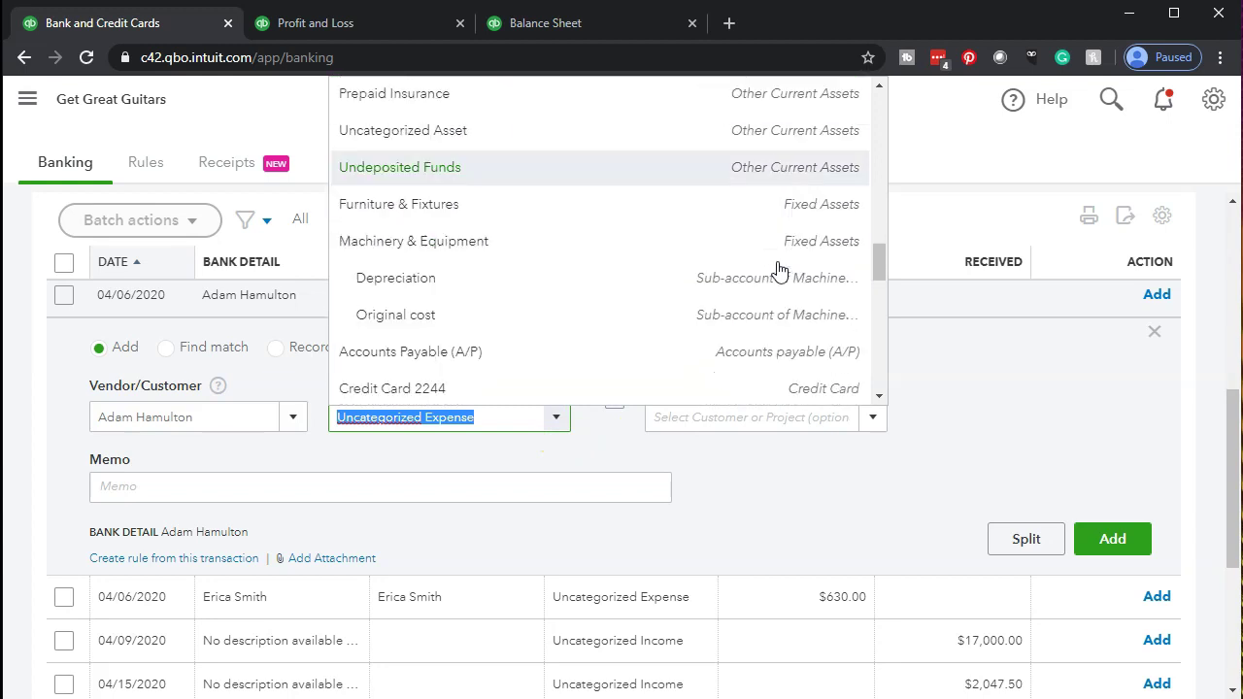
pyautogui.scroll(-2, 779, 269)
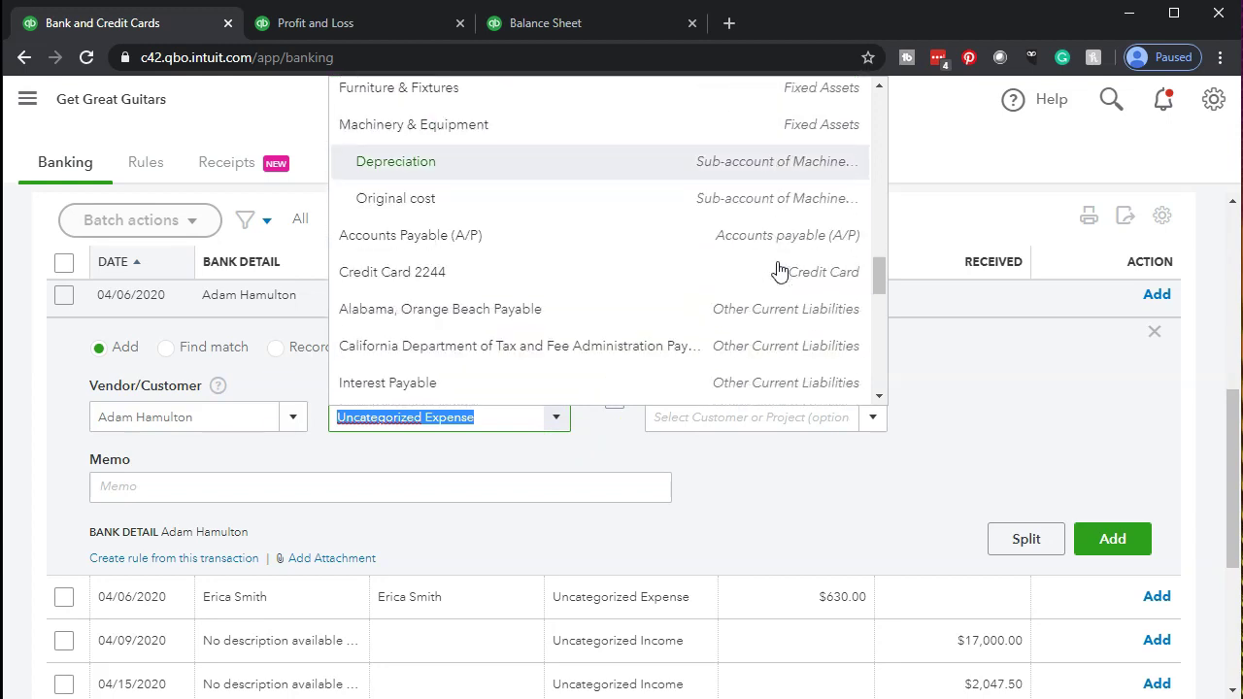
pyautogui.write('payro')
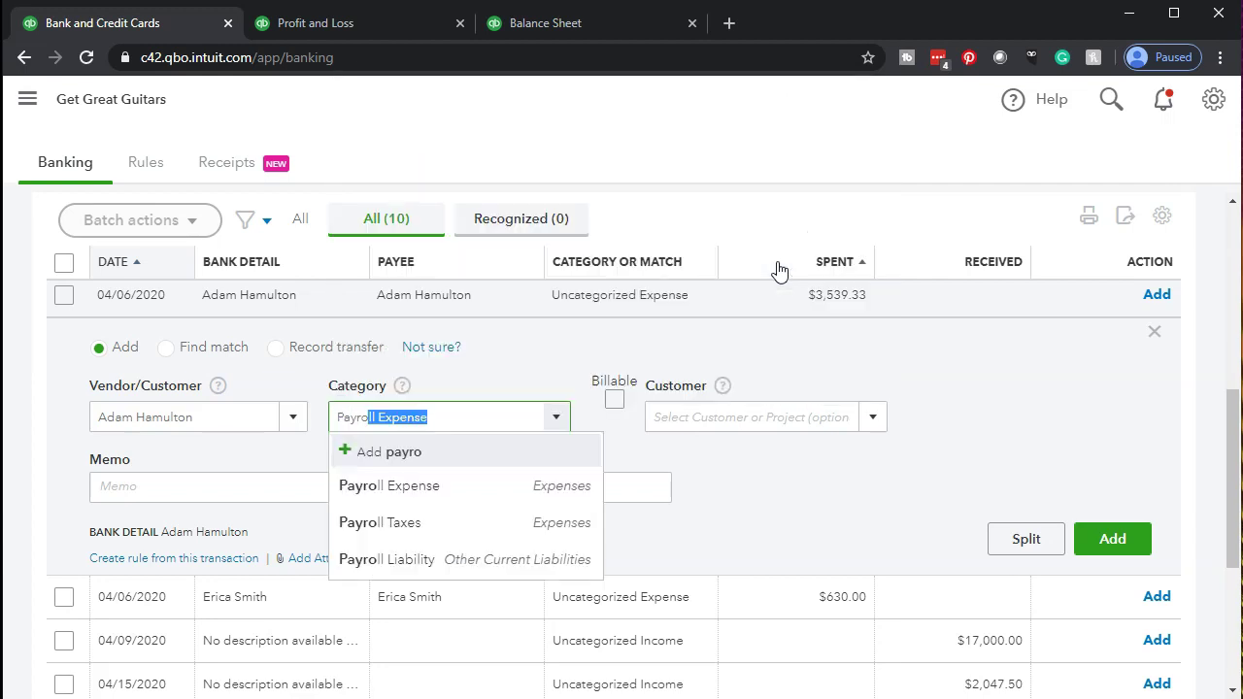
pyautogui.press('Return')
pyautogui.press('Tab')
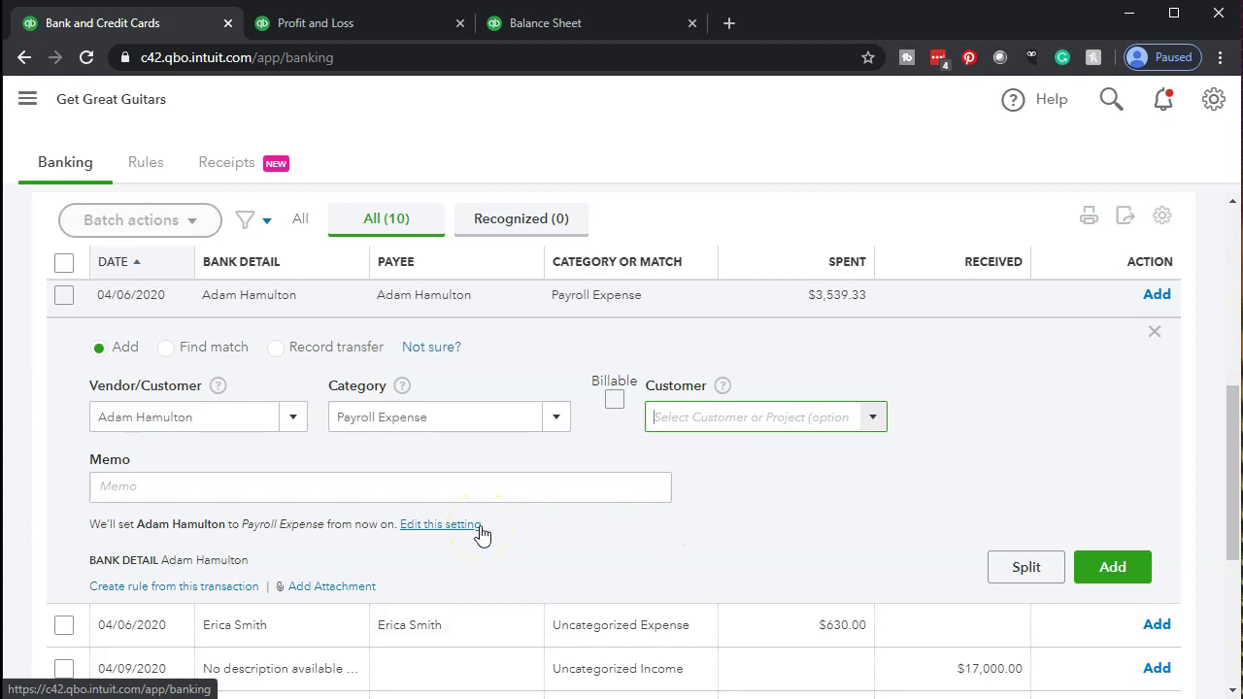
pyautogui.click(1100, 580)
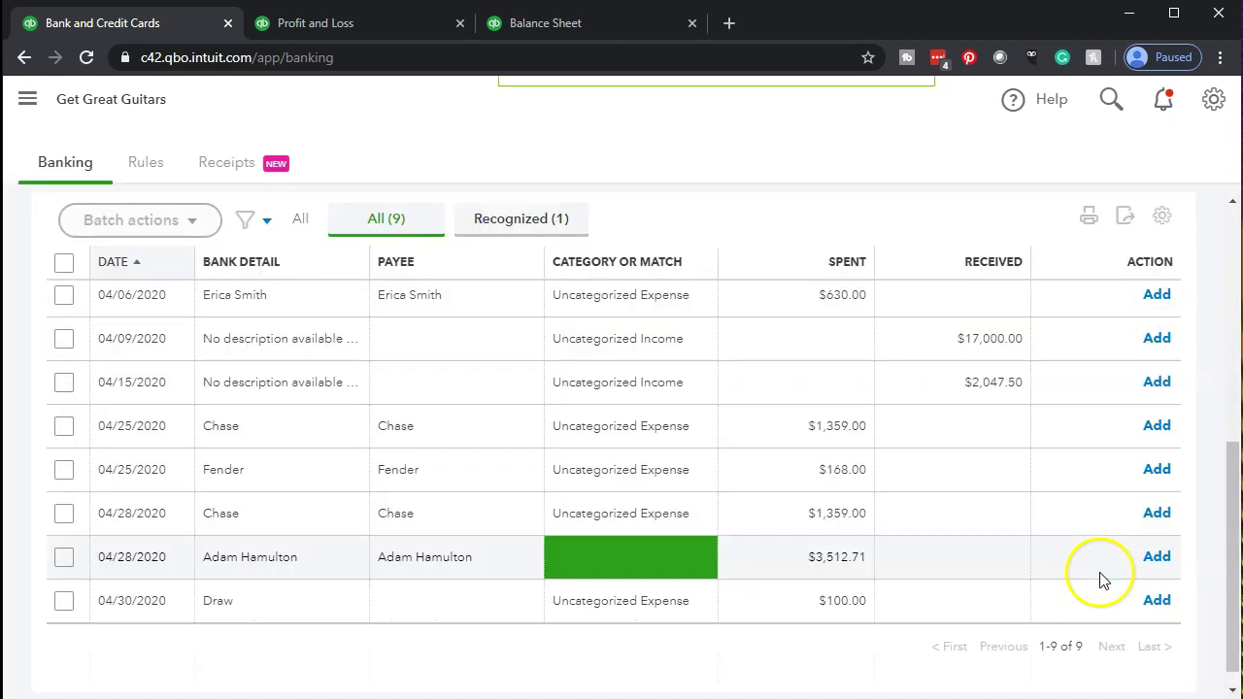
# Categorize the other employee's $630.00 payment dated 04/06/2020 as Payroll Expense and add it.
pyautogui.scroll(1, 397, 569)
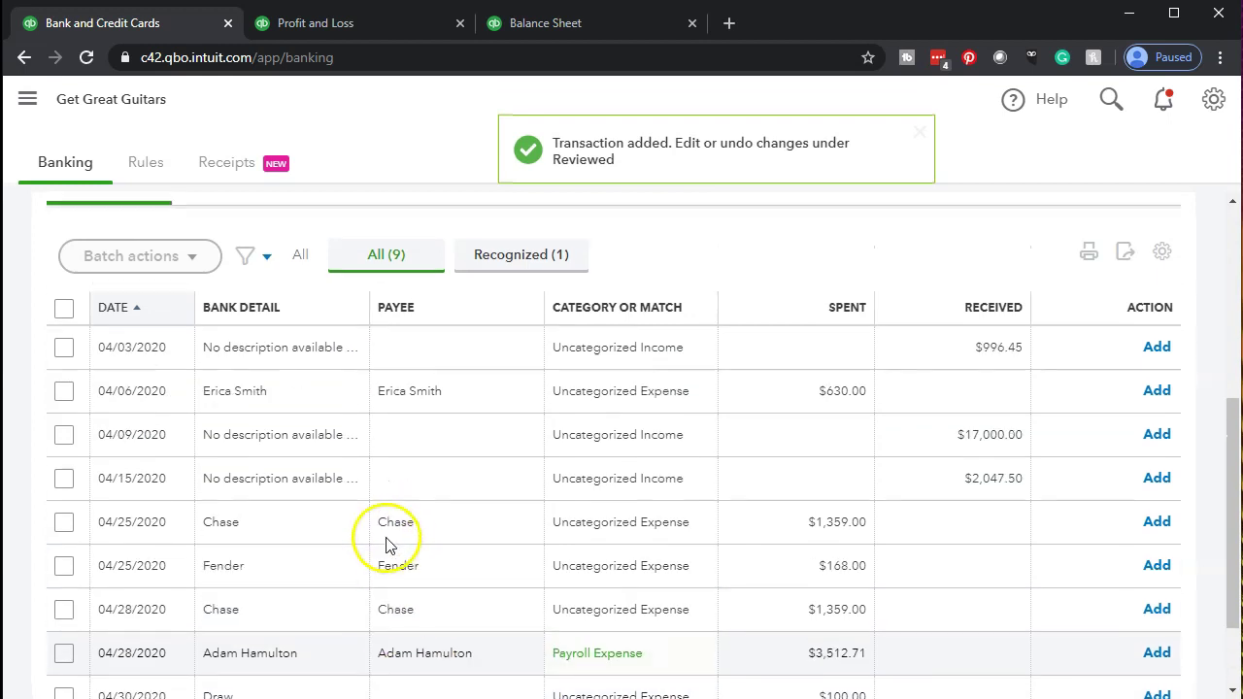
pyautogui.click(277, 408)
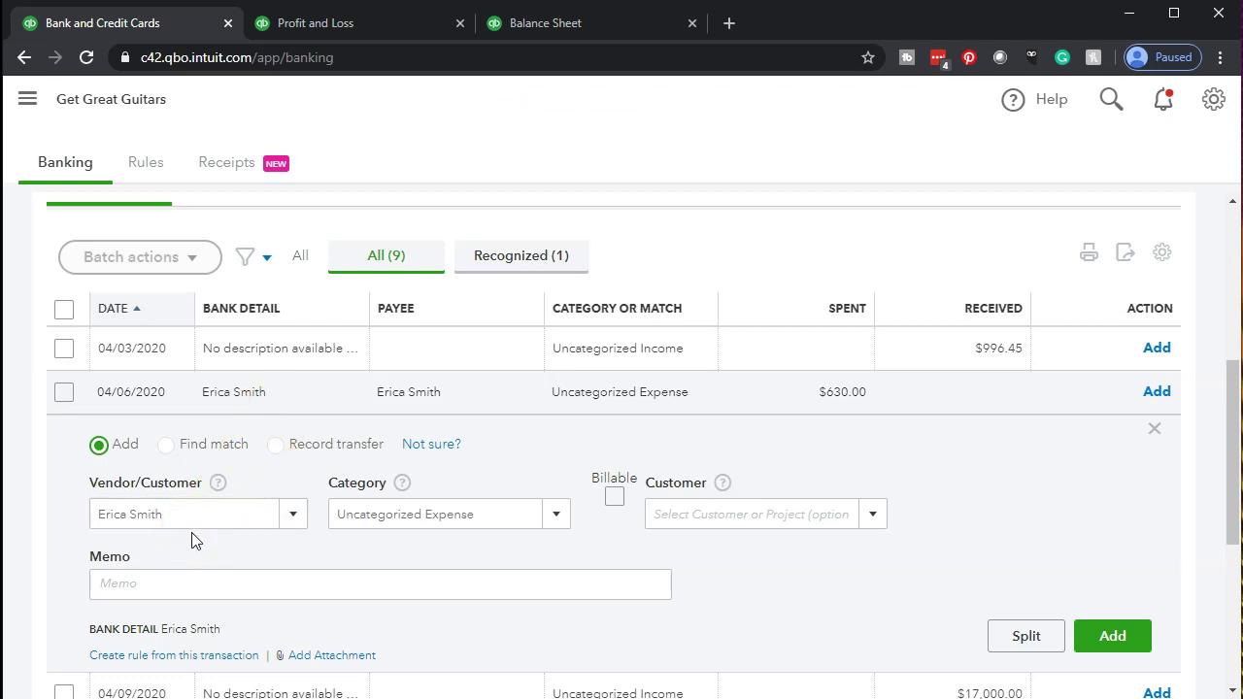
pyautogui.click(382, 513)
pyautogui.write('p')
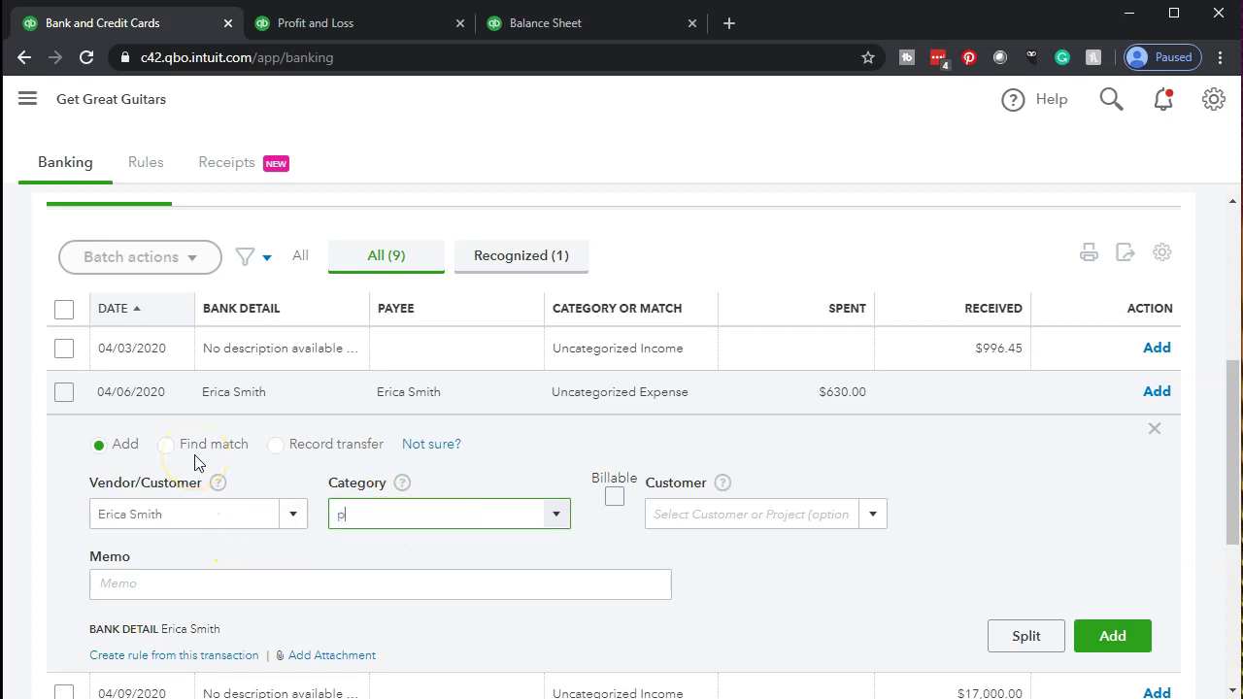
pyautogui.write('a')
pyautogui.press('Tab')
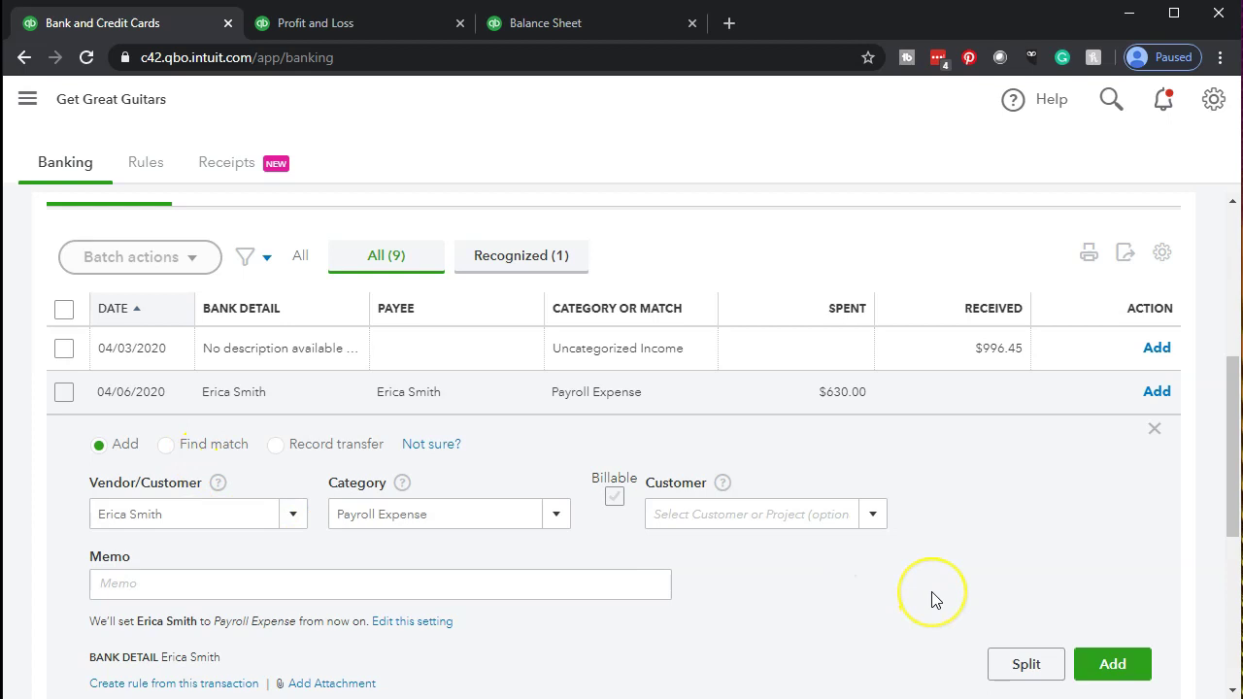
pyautogui.scroll(-1, 930, 599)
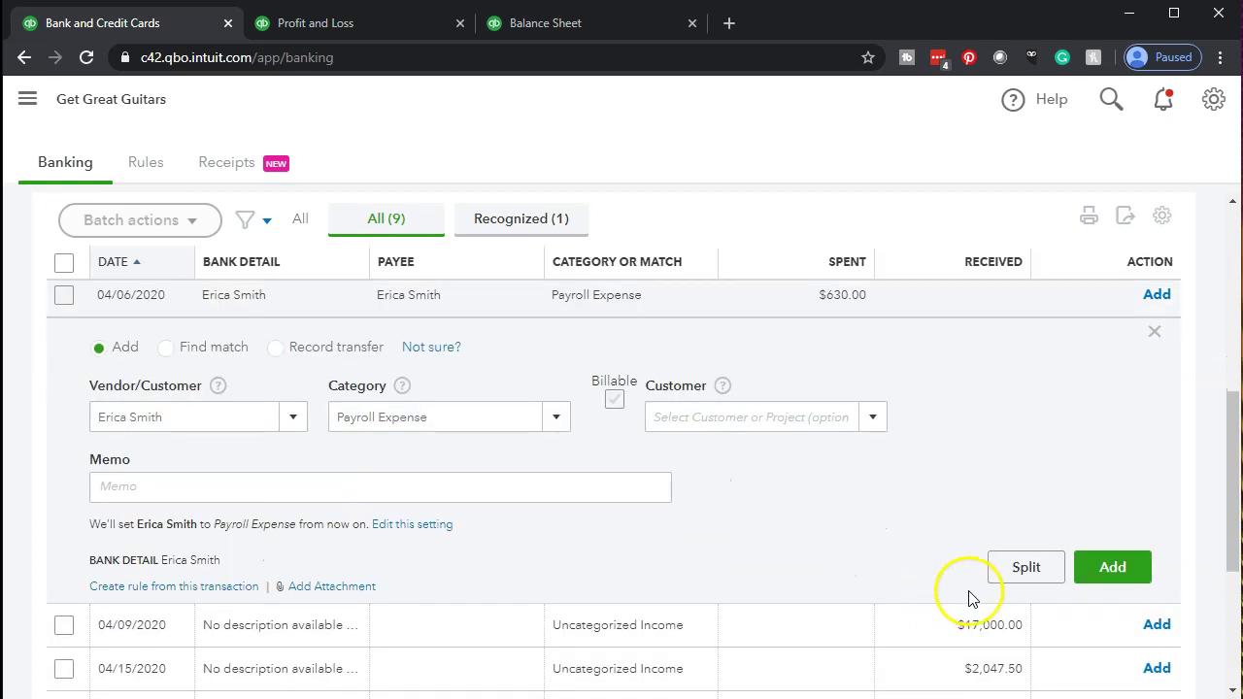
pyautogui.click(1100, 582)
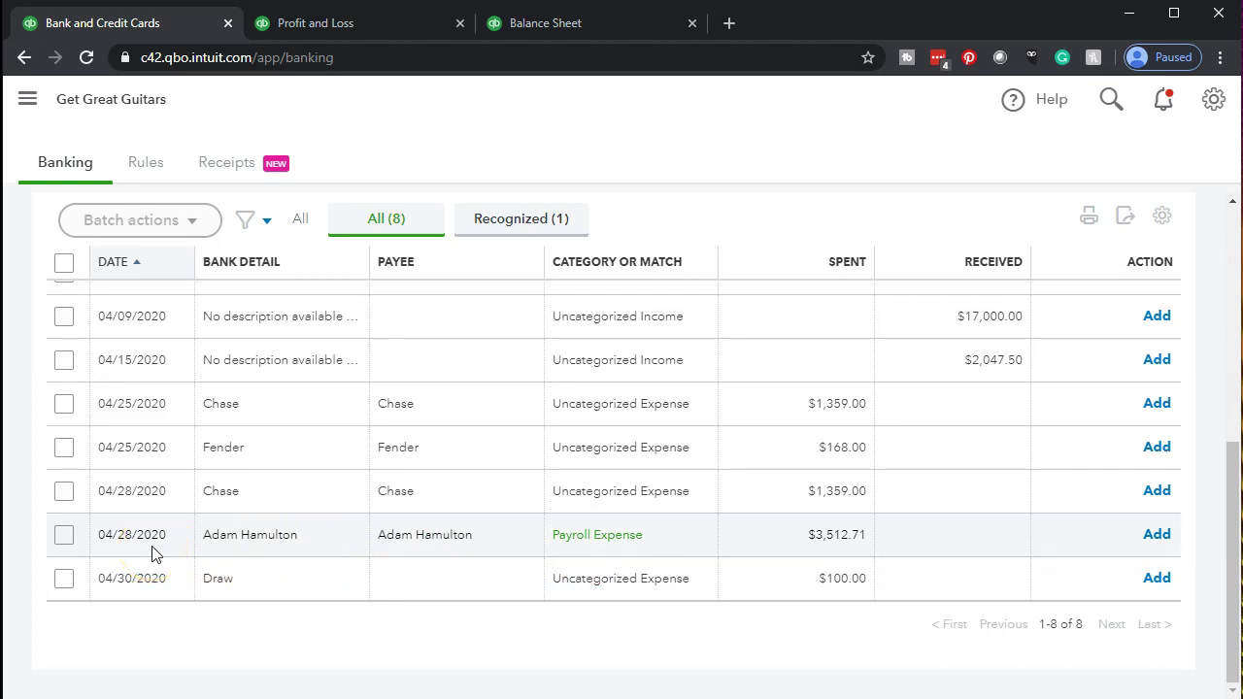
# Add the $3,512.71 employee payment dated 04/28/2020 under Payroll Expense and dismiss the suggested rule.
pyautogui.scroll(1, 215, 539)
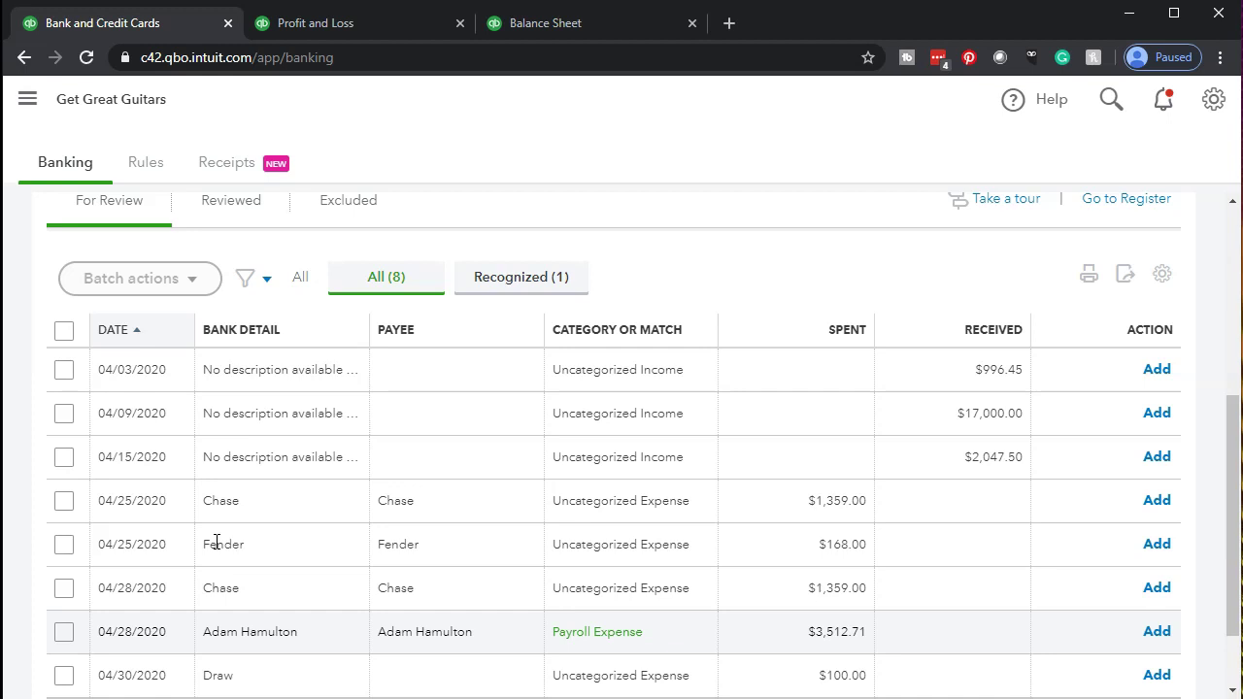
pyautogui.scroll(-1, 216, 542)
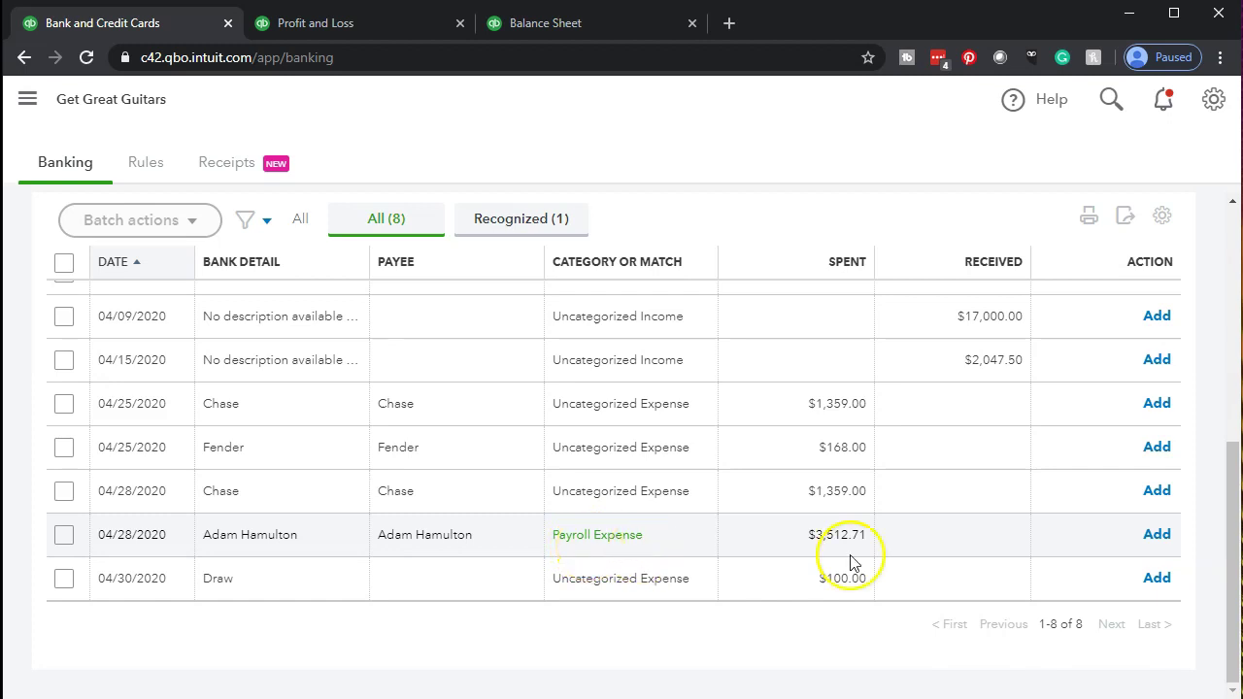
pyautogui.click(1156, 535)
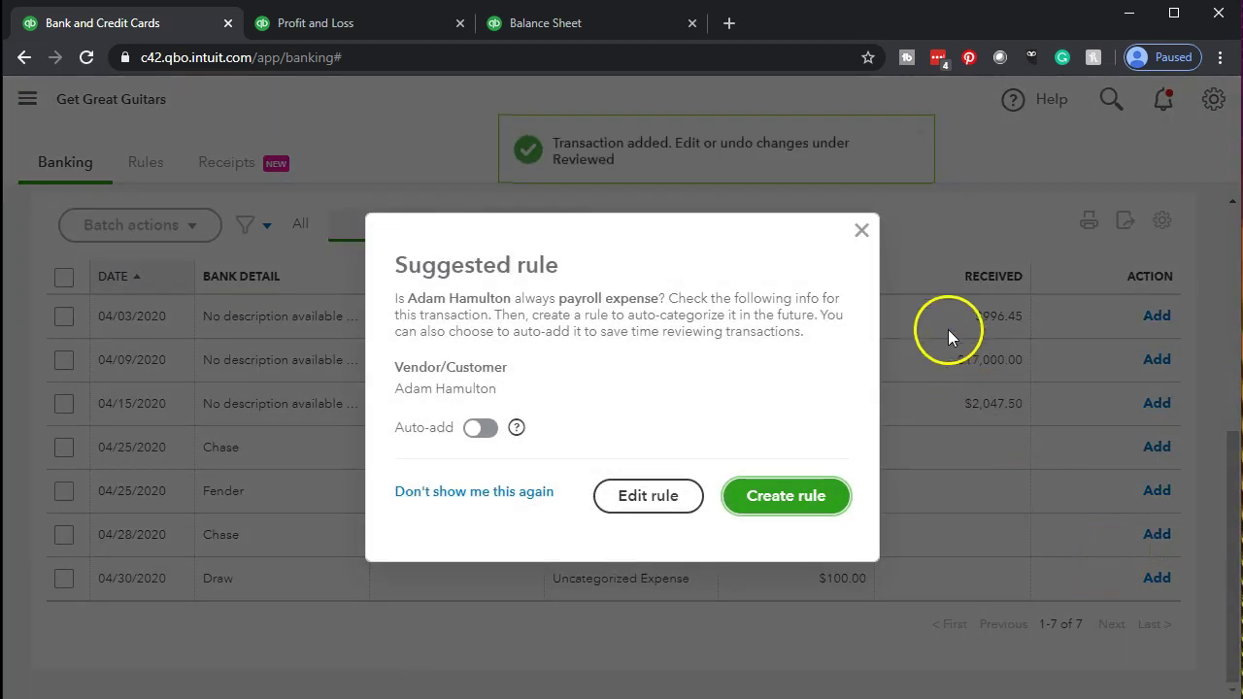
pyautogui.click(863, 233)
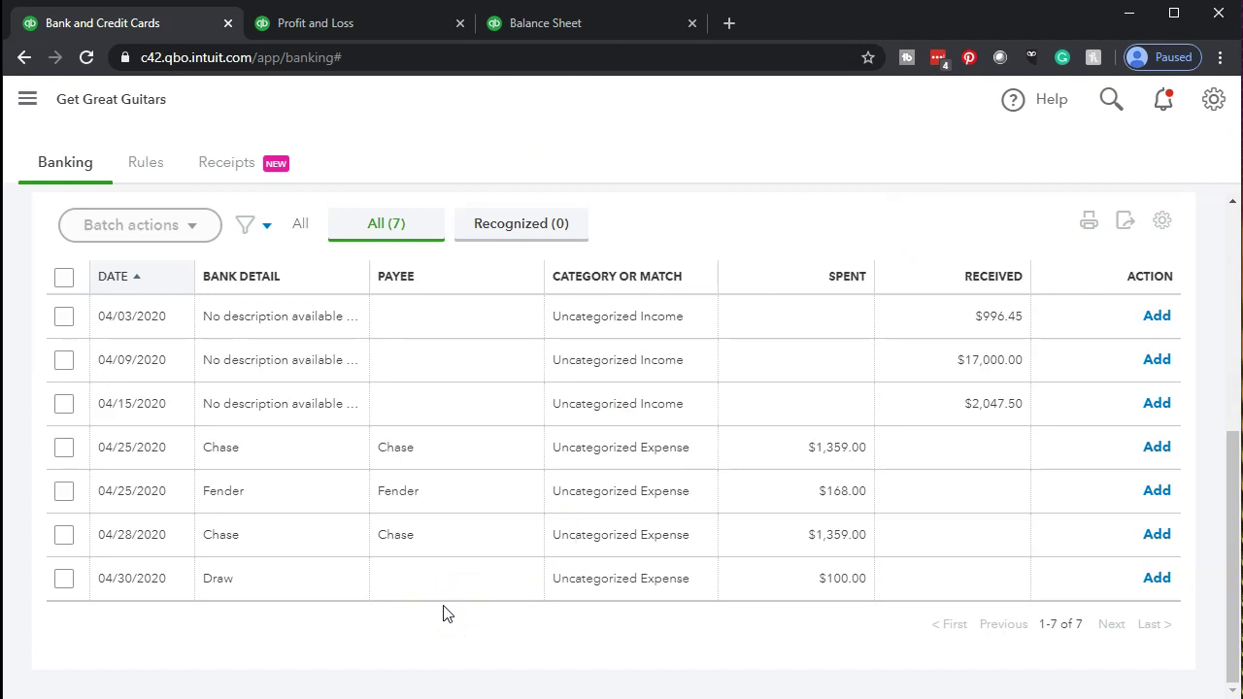
# Switch to the Balance Sheet report, collapse the navigation sidebar and enlarge the page.
pyautogui.scroll(1, 442, 613)
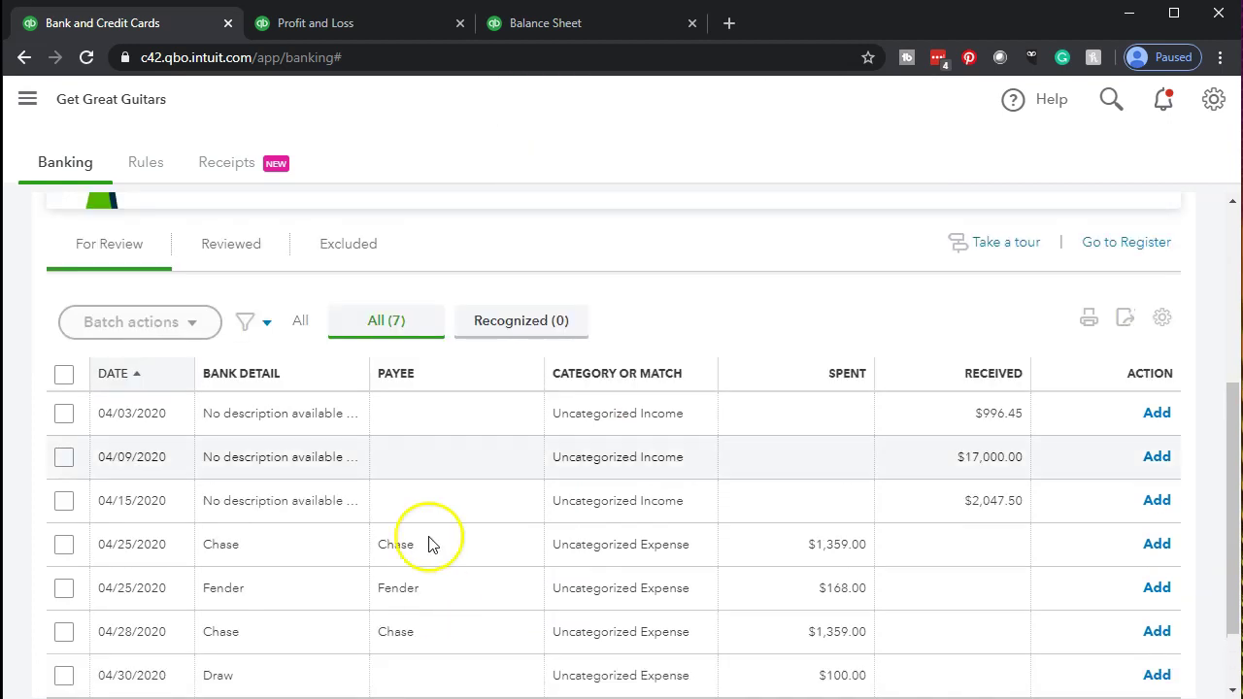
pyautogui.click(532, 25)
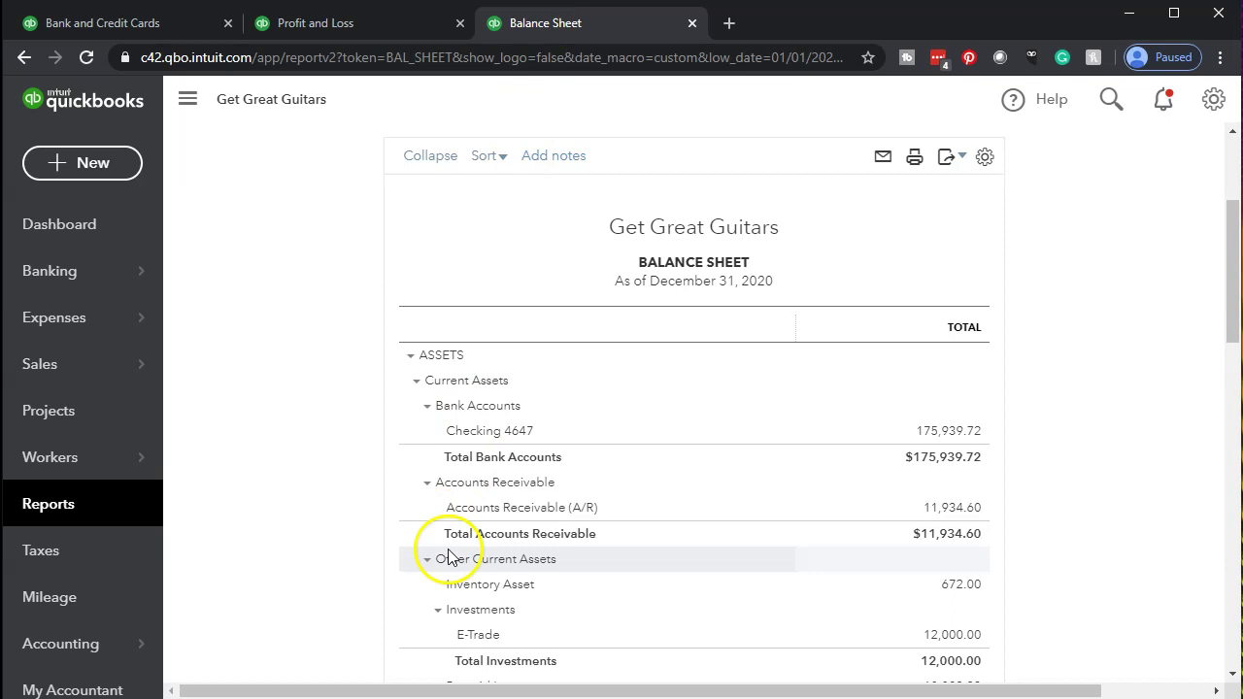
pyautogui.click(187, 98)
pyautogui.hotkey('ctrl', '+')
pyautogui.hotkey('ctrl', '+')
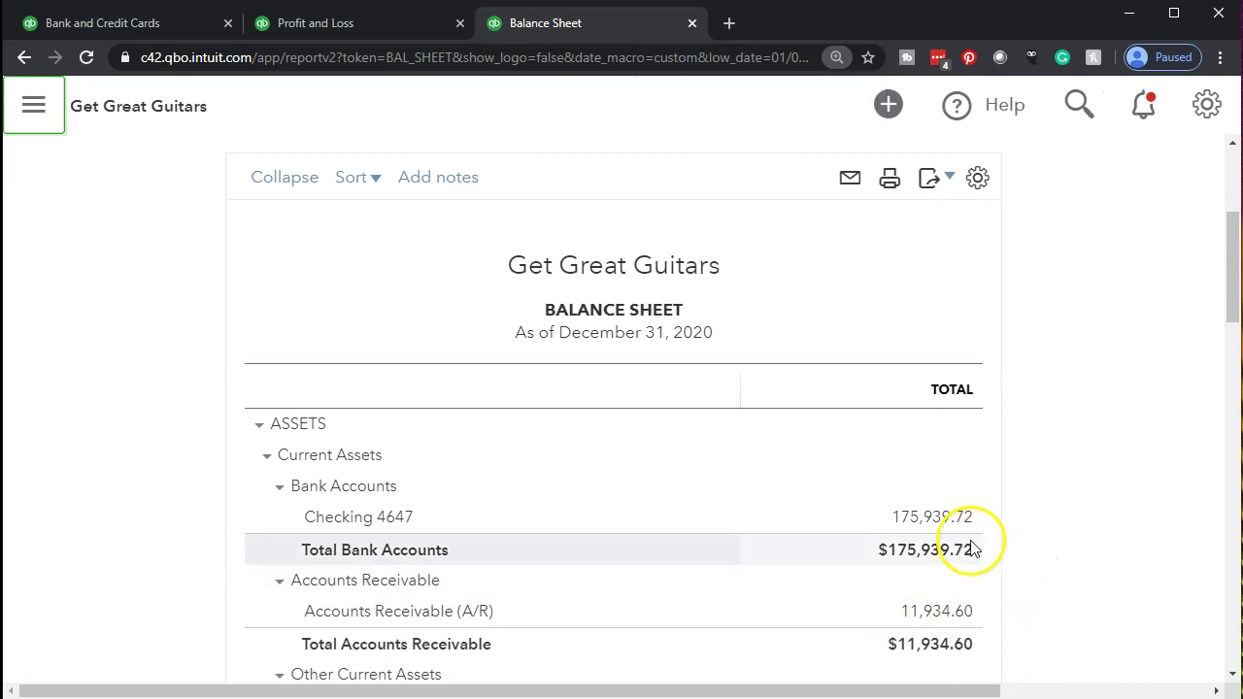
# Drill down into the Checking 4647 balance and open the $3,512.71 Payroll Expense transaction dated 04/28/2020.
pyautogui.click(947, 518)
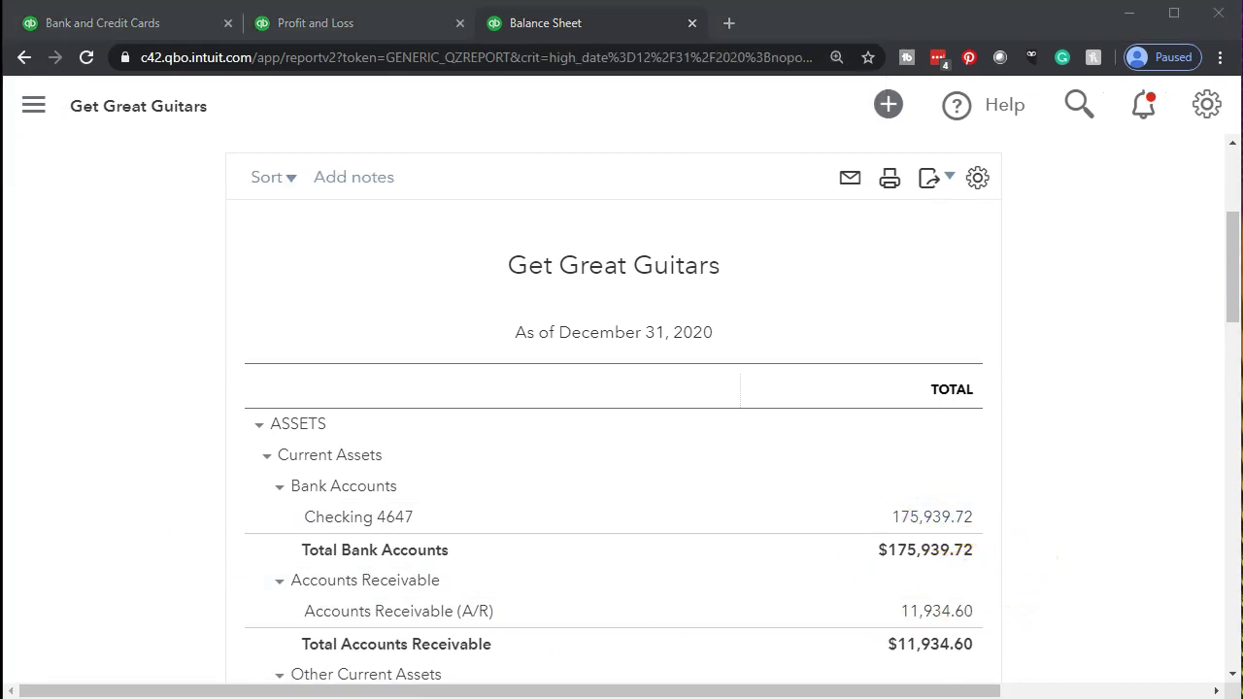
pyautogui.scroll(-15, 49, 569)
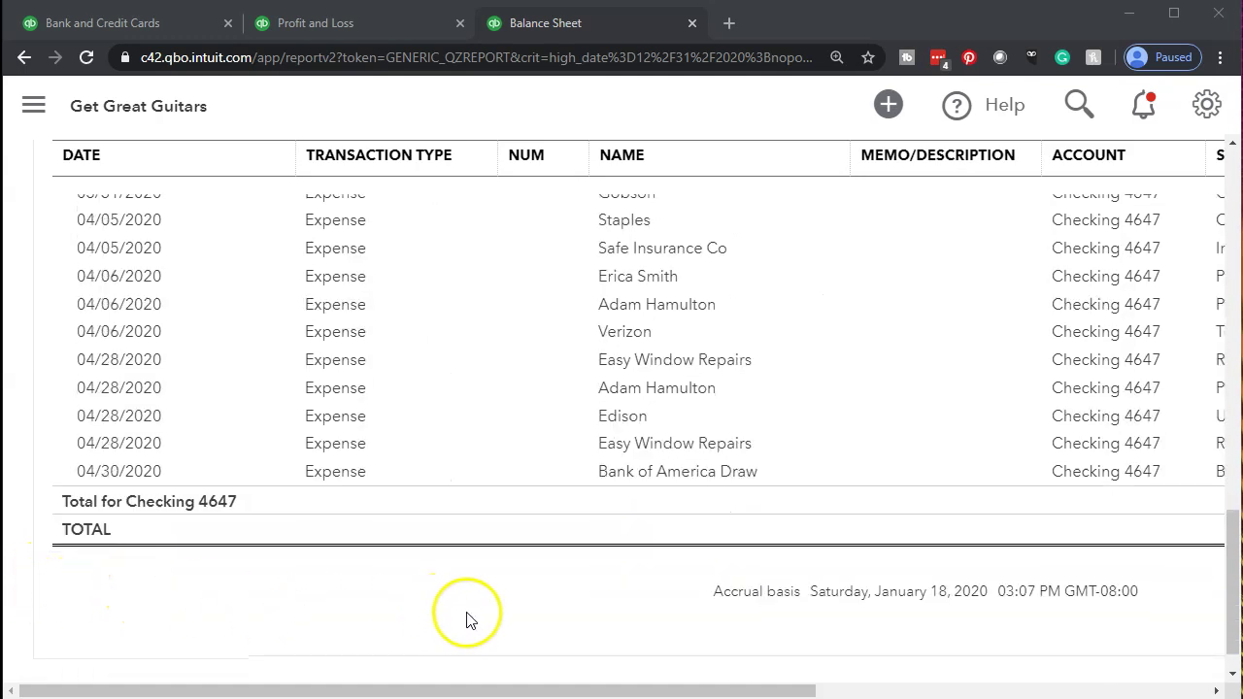
pyautogui.scroll(1, 466, 616)
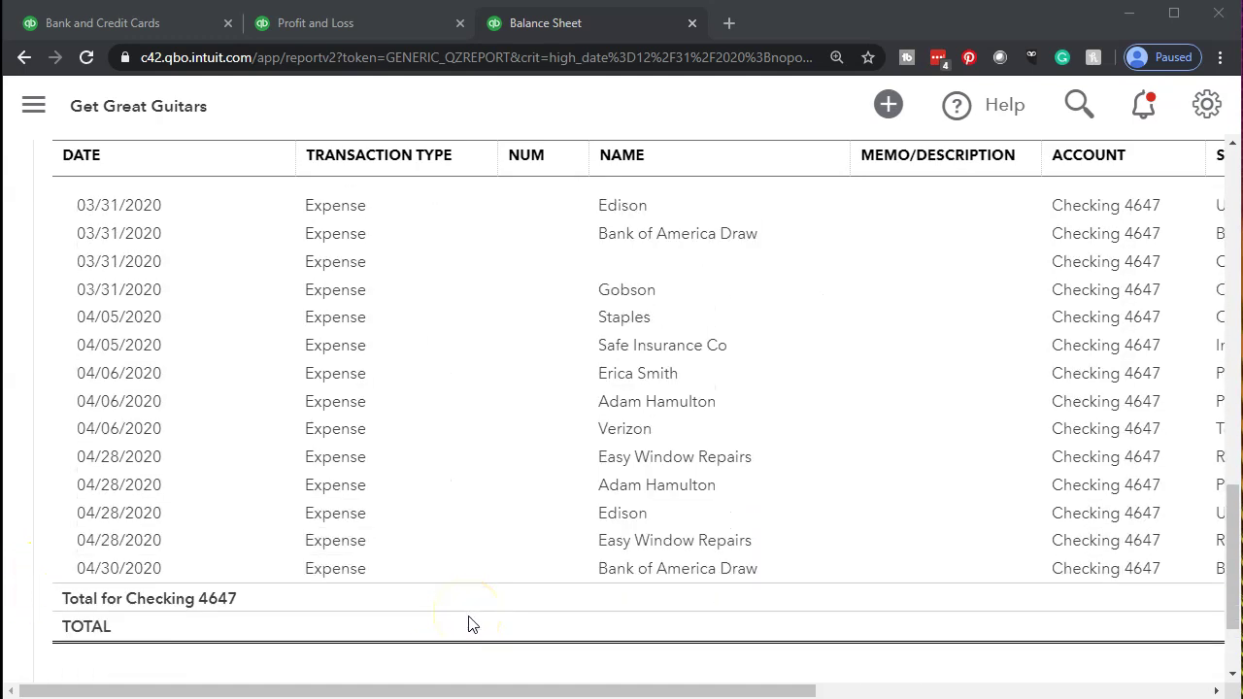
pyautogui.scroll(1, 476, 623)
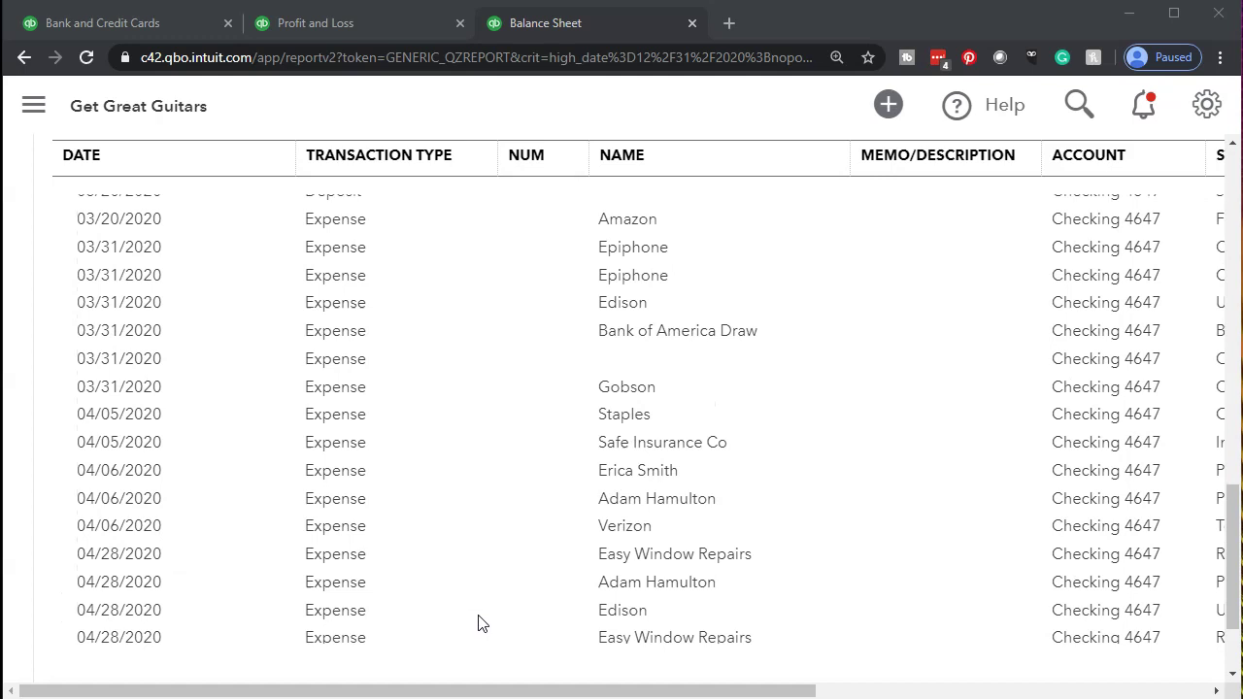
pyautogui.scroll(-1, 478, 623)
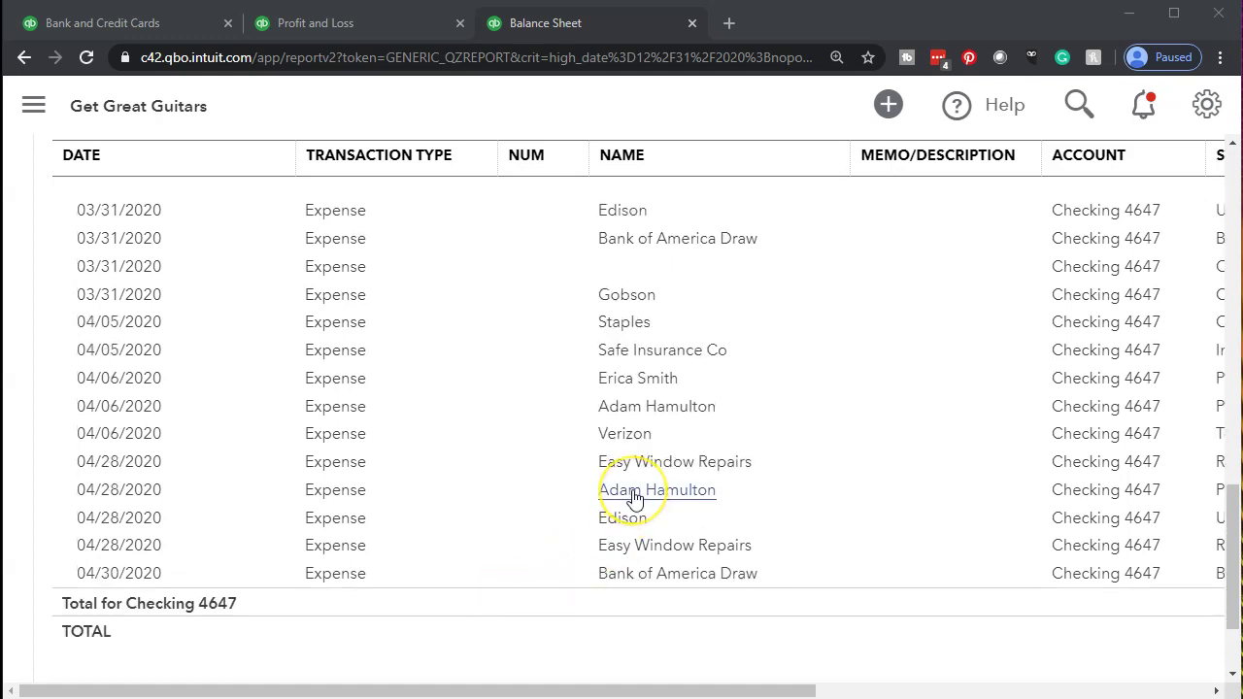
pyautogui.moveTo(703, 689); pyautogui.dragTo(1067, 690)
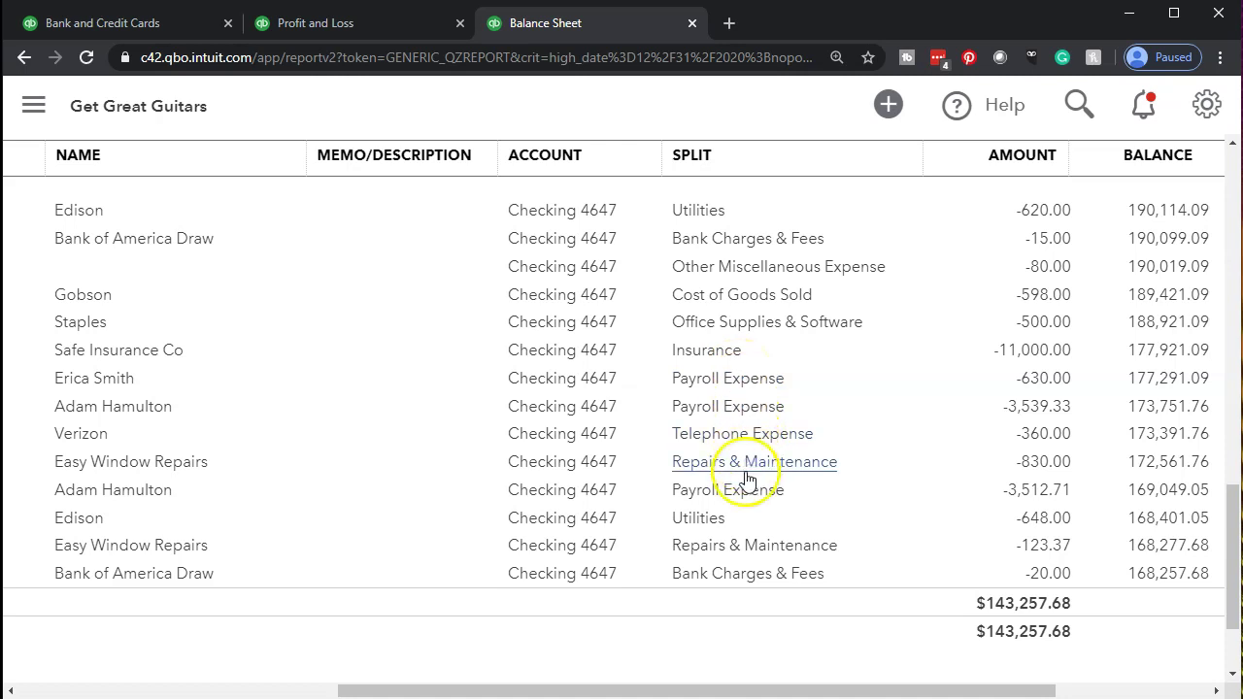
pyautogui.click(1008, 497)
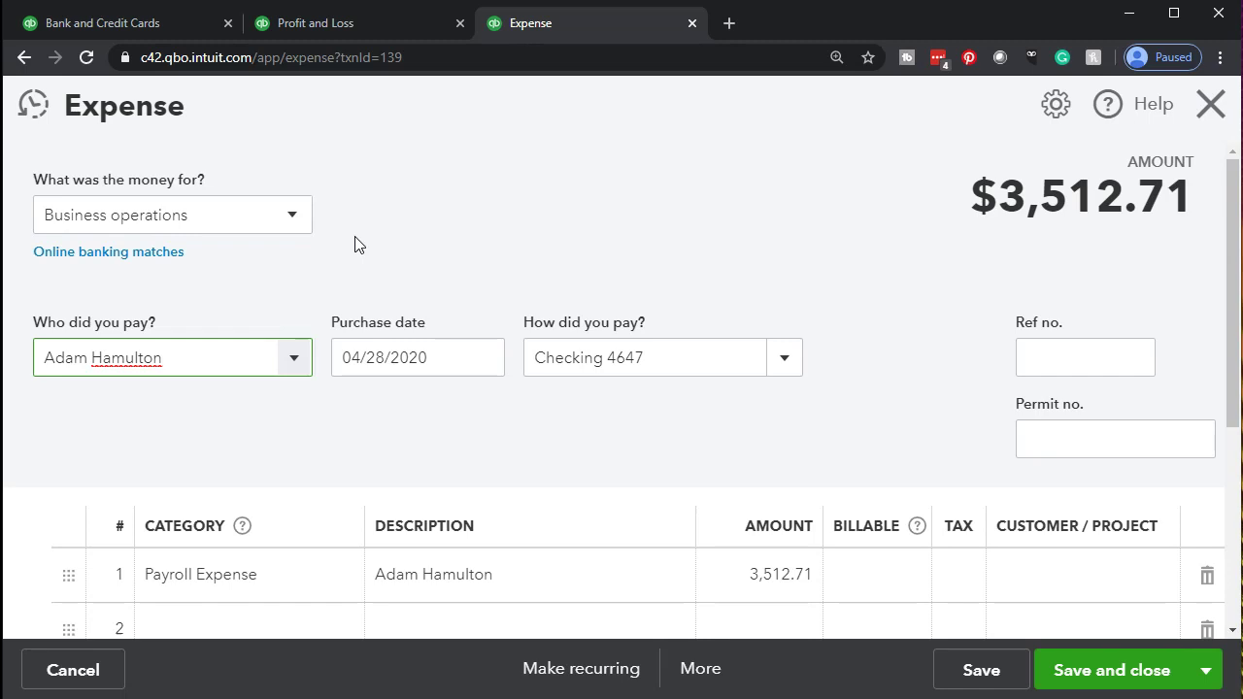
# Close the expense transaction and return from the Checking 4647 transaction report to the Balance Sheet summary.
pyautogui.click(1206, 115)
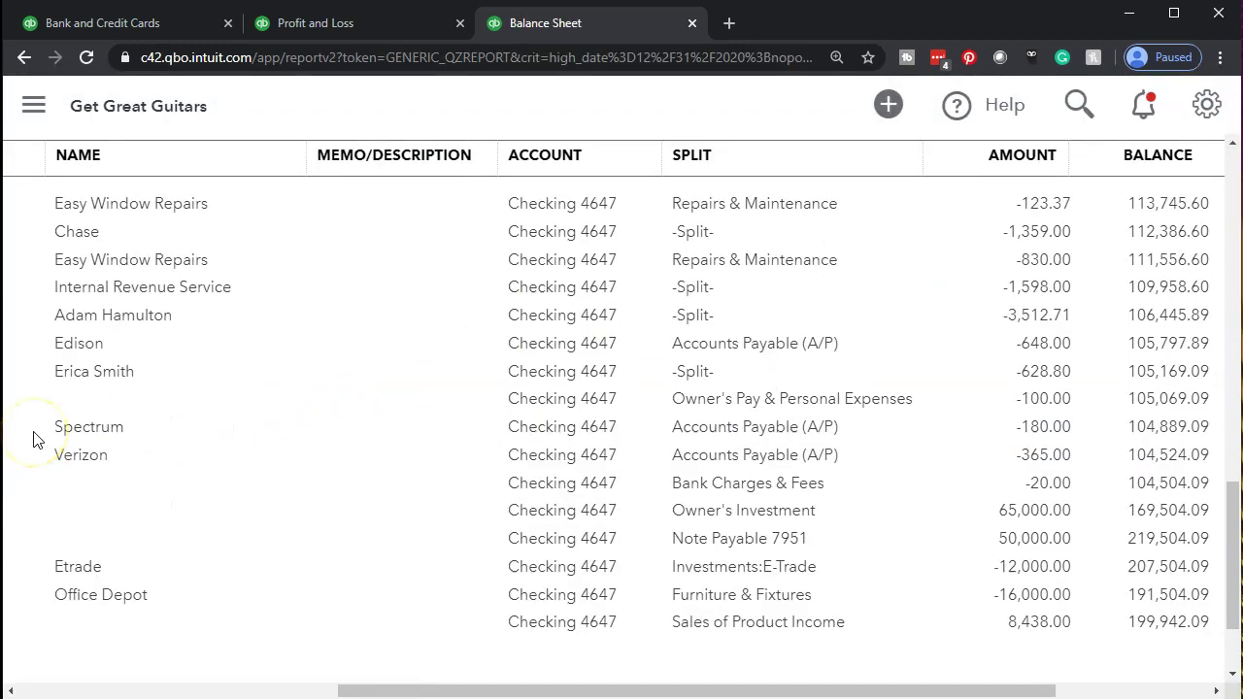
pyautogui.scroll(-4, 39, 388)
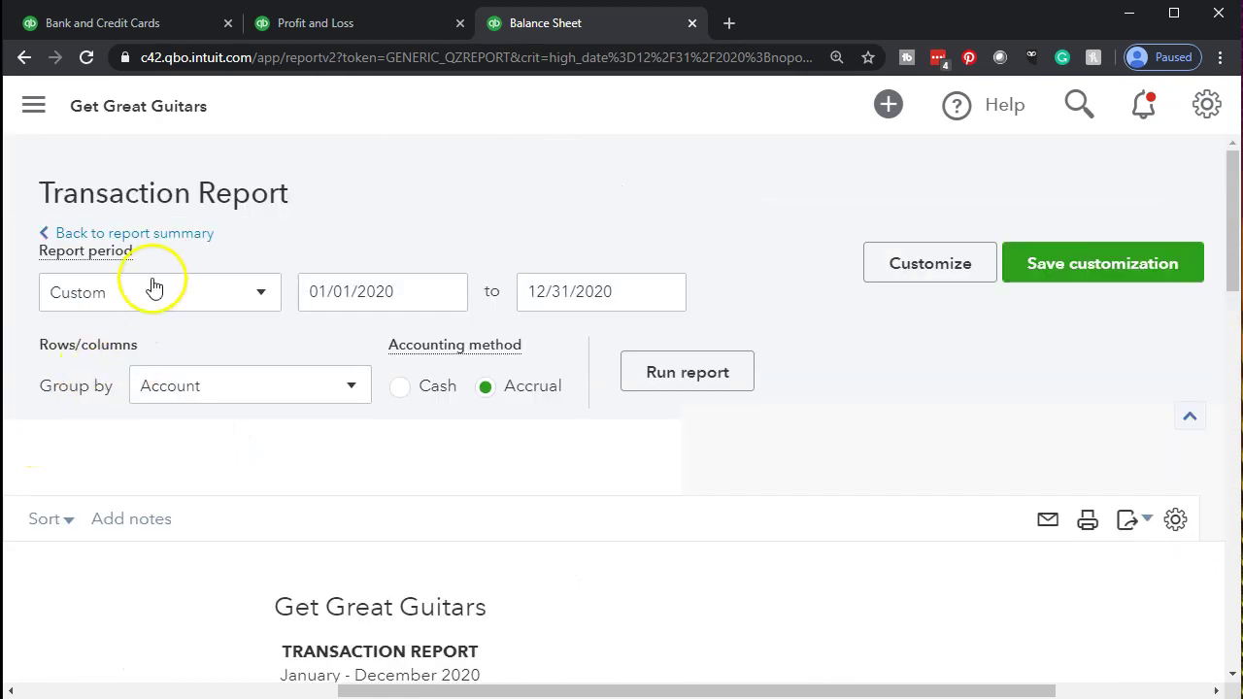
pyautogui.click(181, 233)
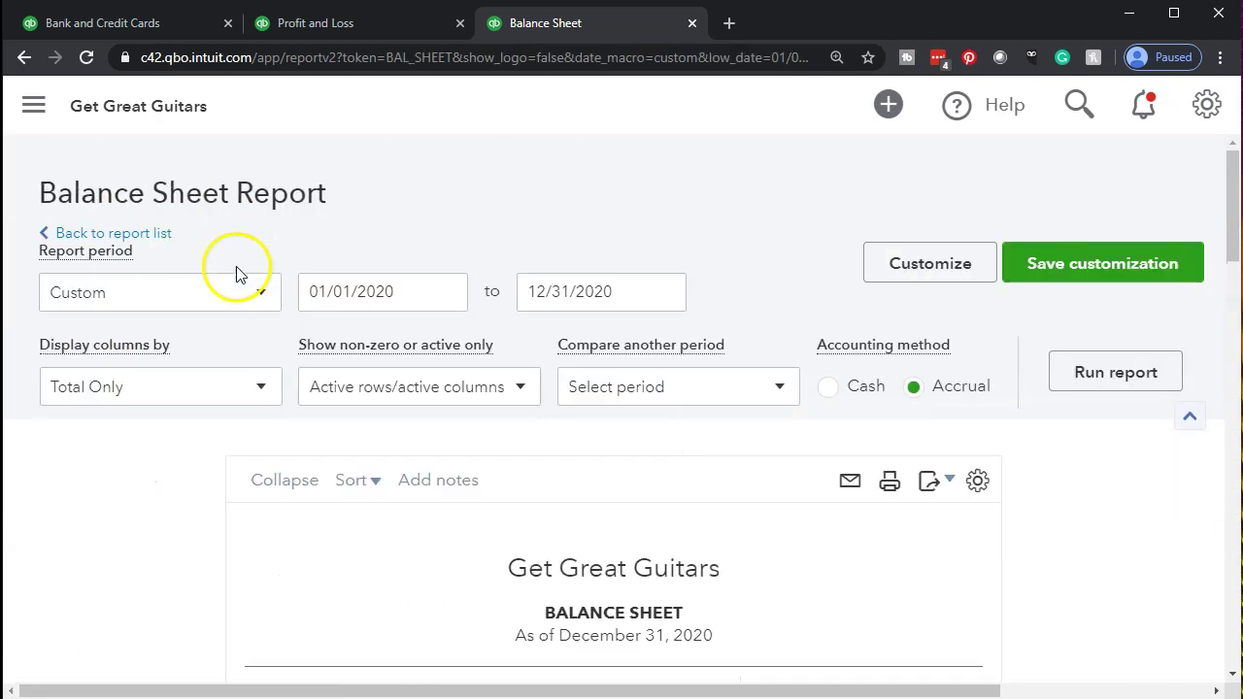
pyautogui.scroll(-3, 231, 443)
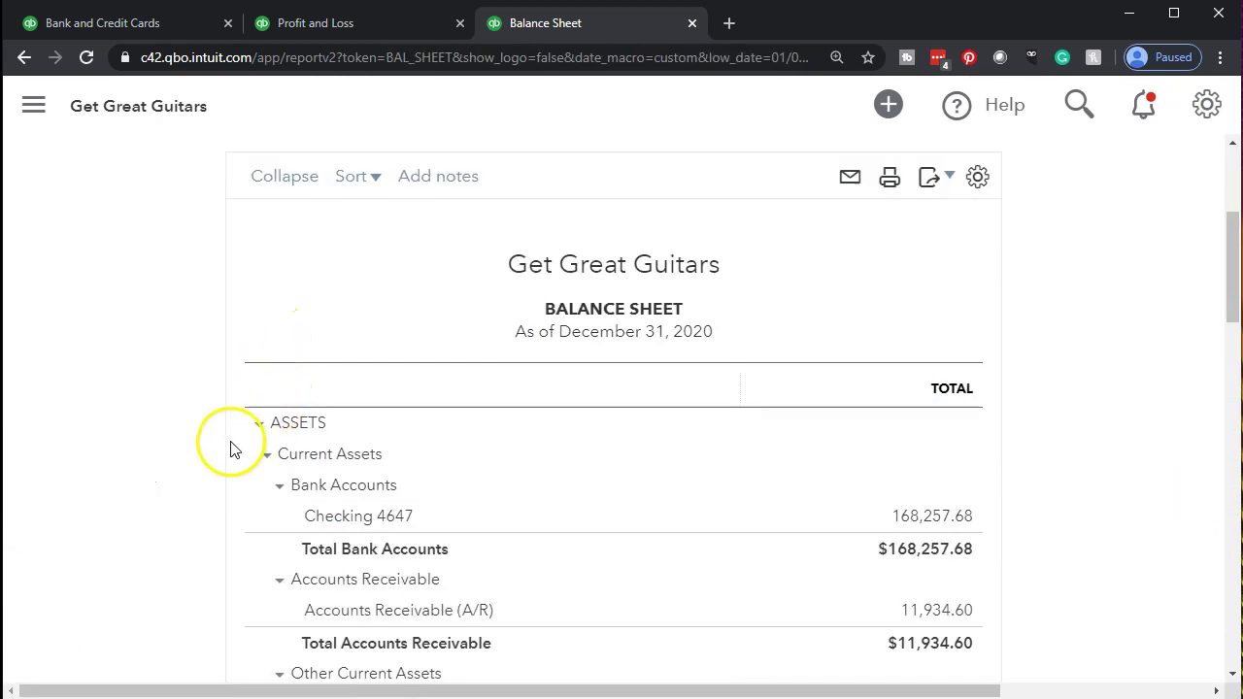
# Switch to the Profit and Loss report, collapse the navigation sidebar and reload the report to refresh its expense figures.
pyautogui.click(342, 27)
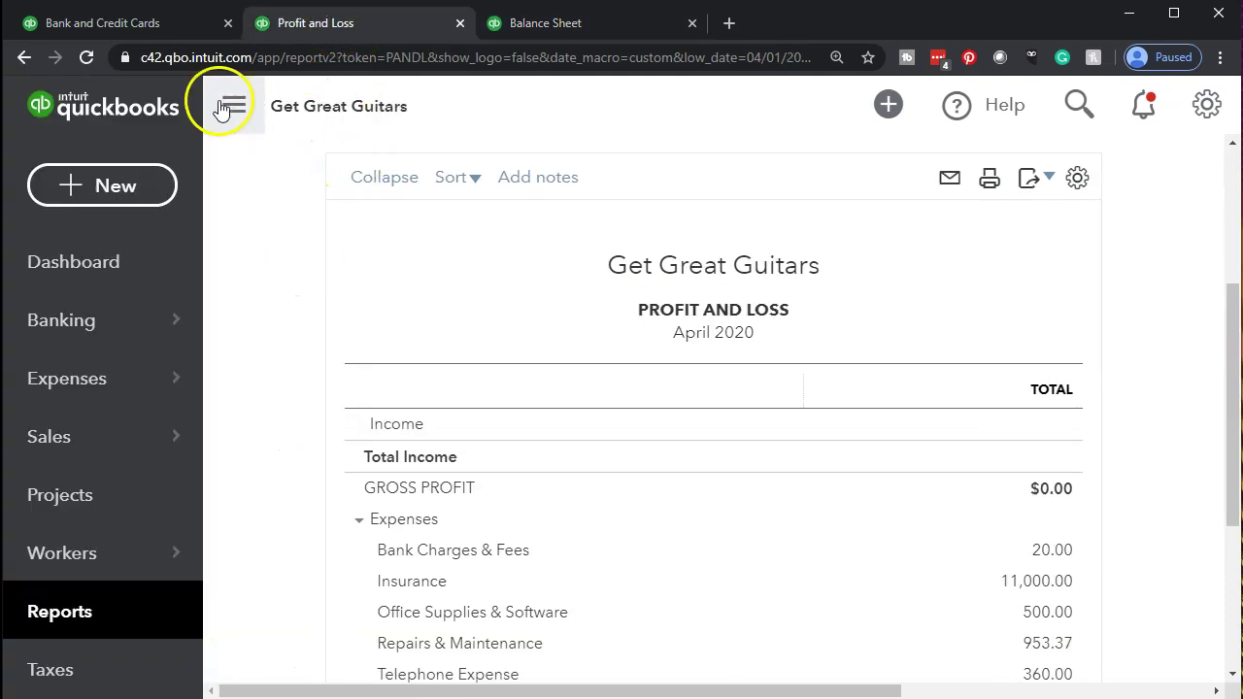
pyautogui.click(222, 107)
pyautogui.click(326, 58)
pyautogui.press('Return')
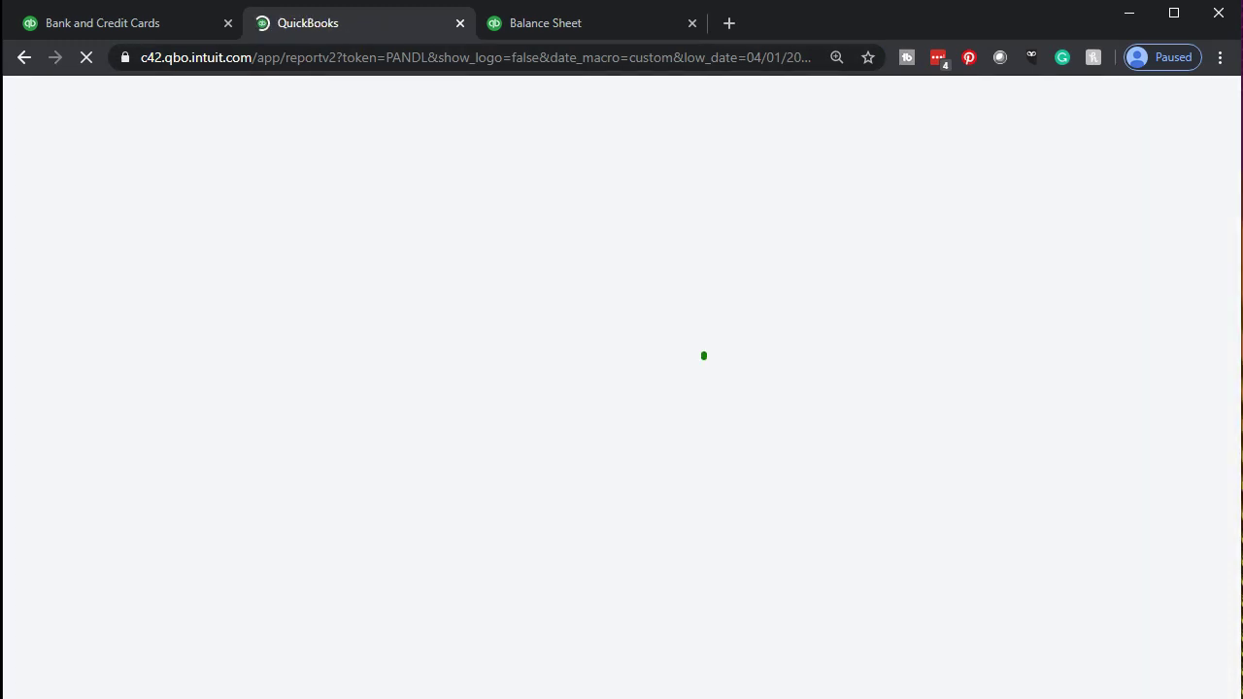
pyautogui.scroll(-4, 304, 494)
pyautogui.scroll(2, 305, 495)
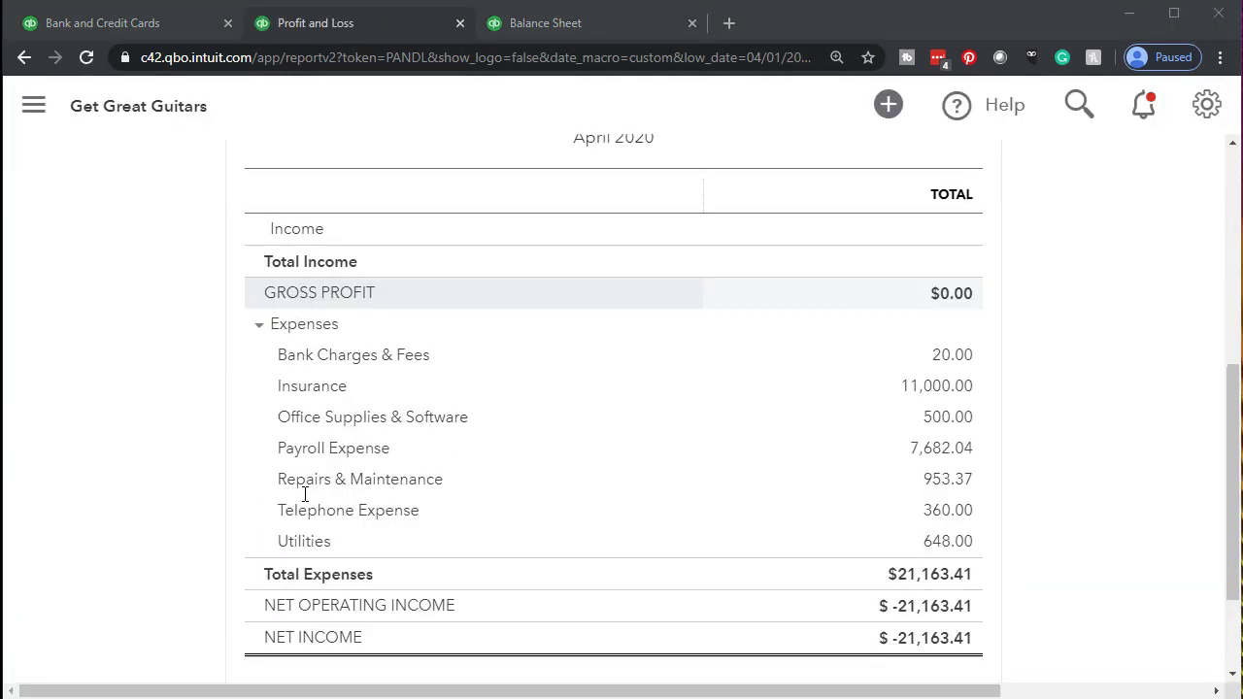
# Drill down into the April 2020 Payroll Expense total, review its transactions and return to the report summary.
pyautogui.click(922, 459)
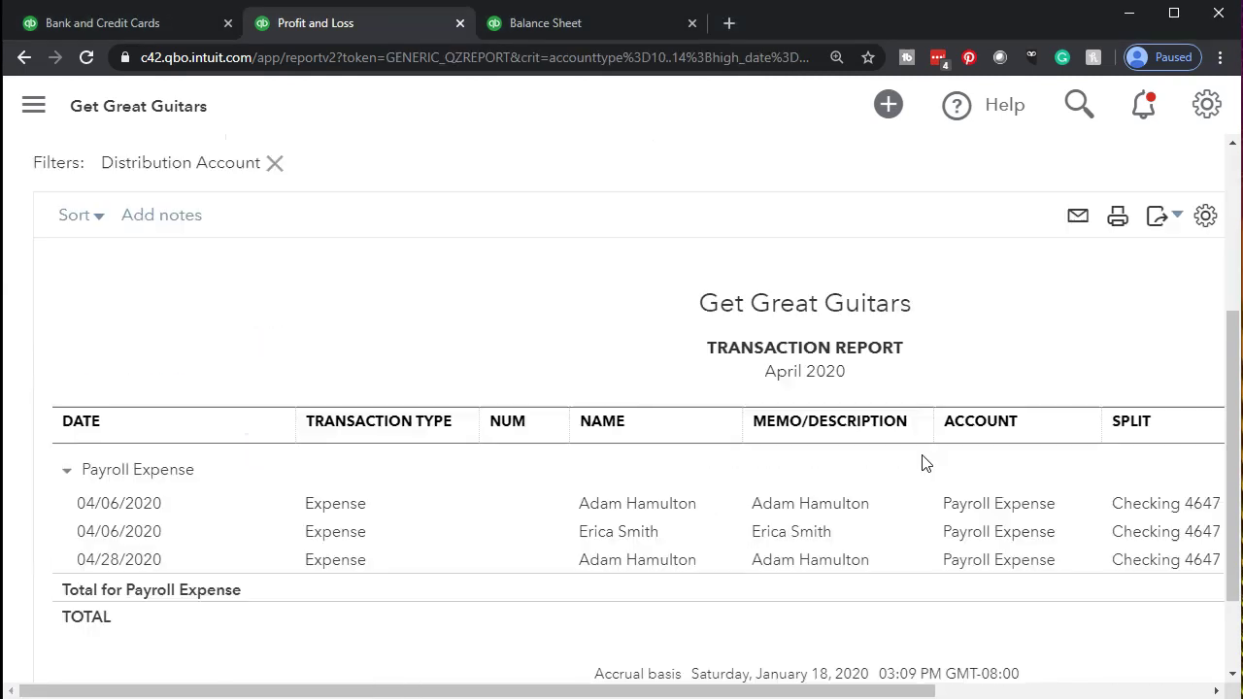
pyautogui.click(700, 516)
pyautogui.click(720, 647)
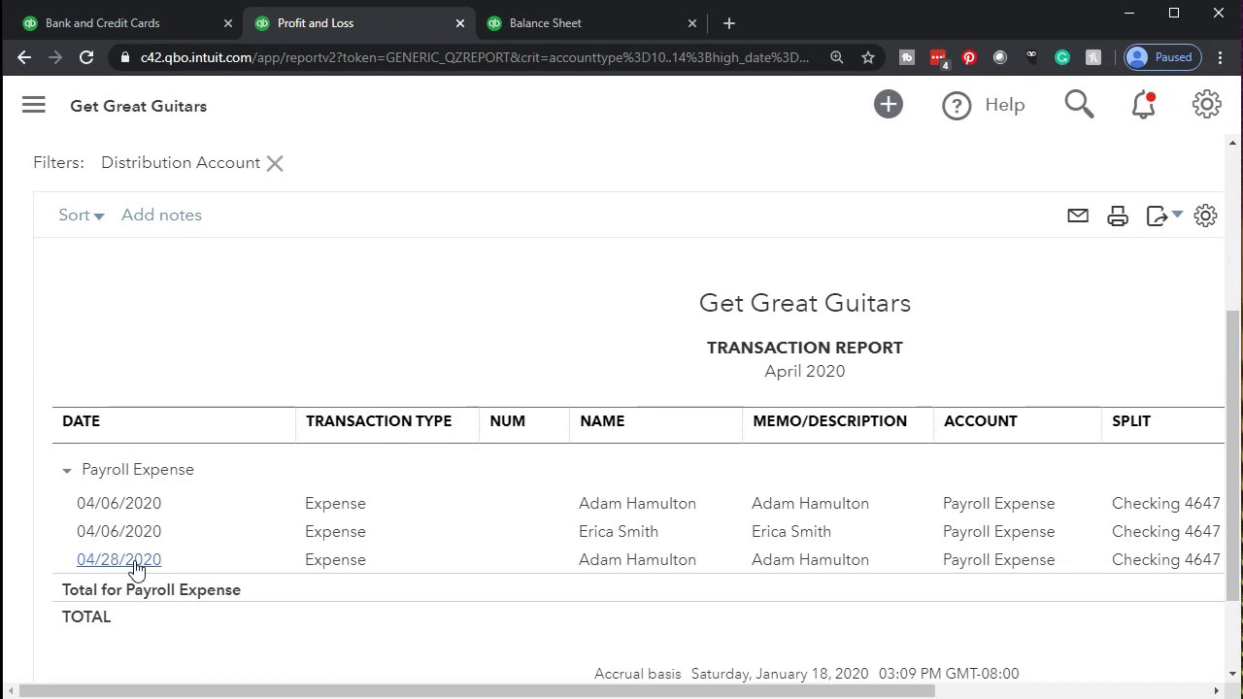
pyautogui.scroll(3, 136, 568)
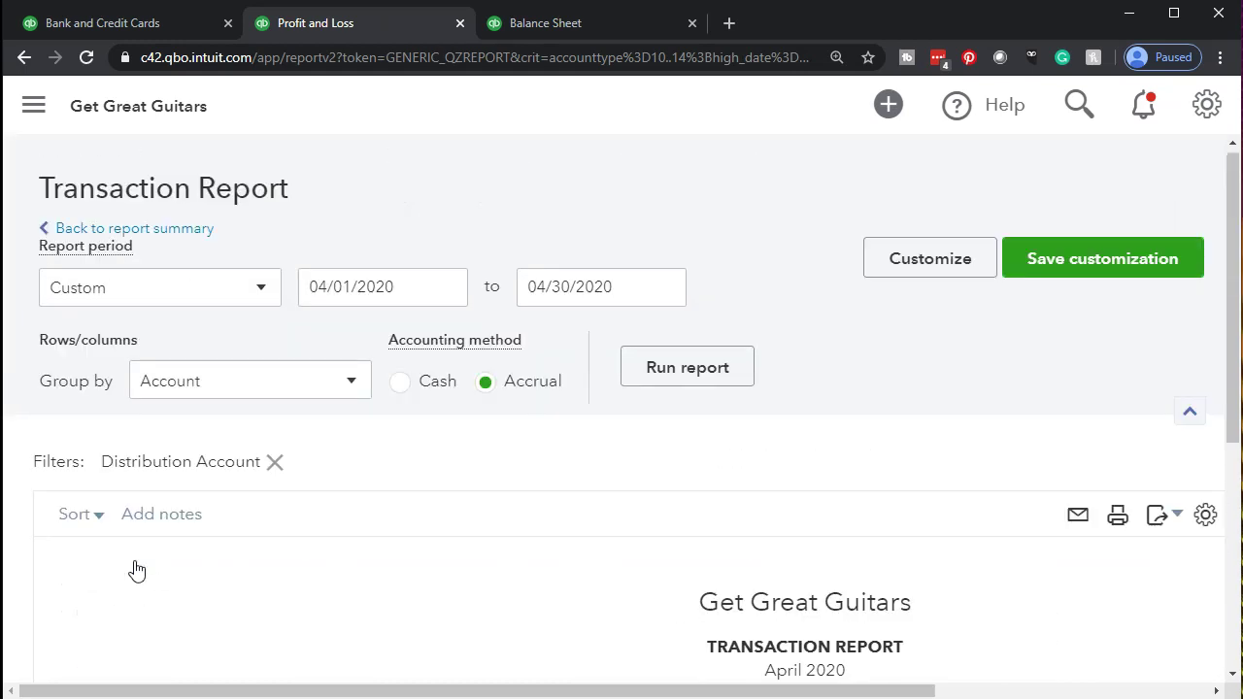
pyautogui.click(180, 235)
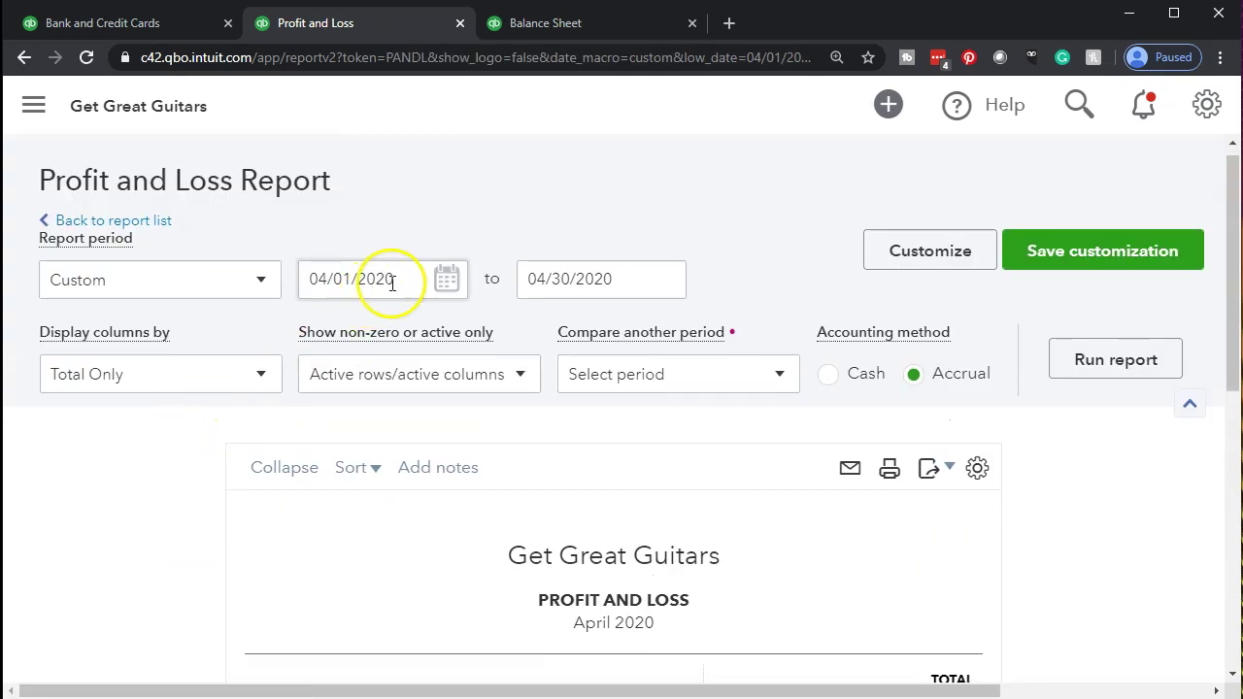
# Set the Profit and Loss start date to 01/01/2020 and rerun the report.
pyautogui.moveTo(386, 279); pyautogui.dragTo(300, 279)
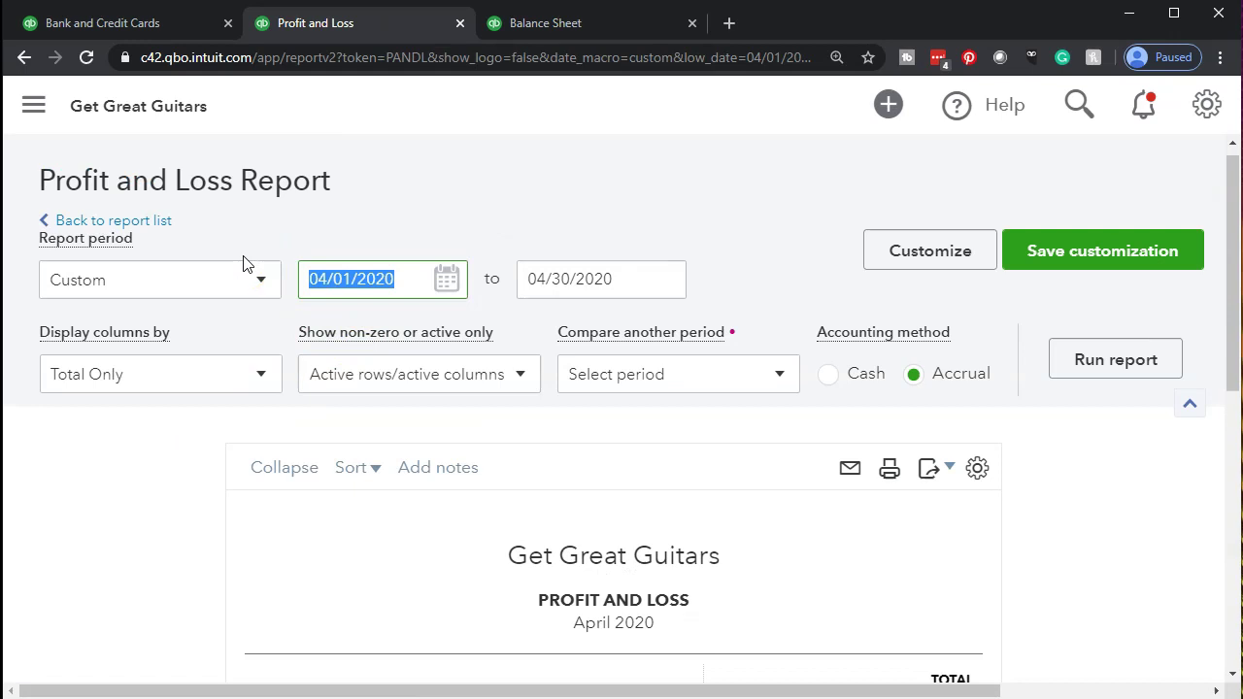
pyautogui.write('010120')
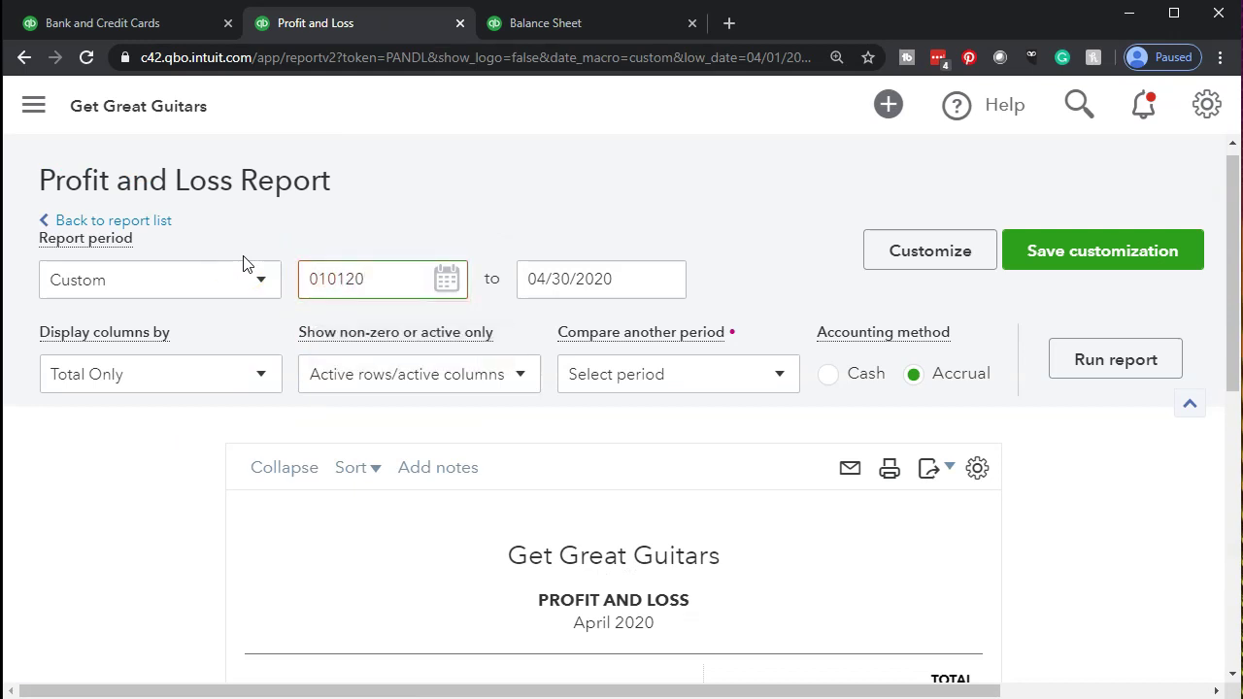
pyautogui.press('Tab')
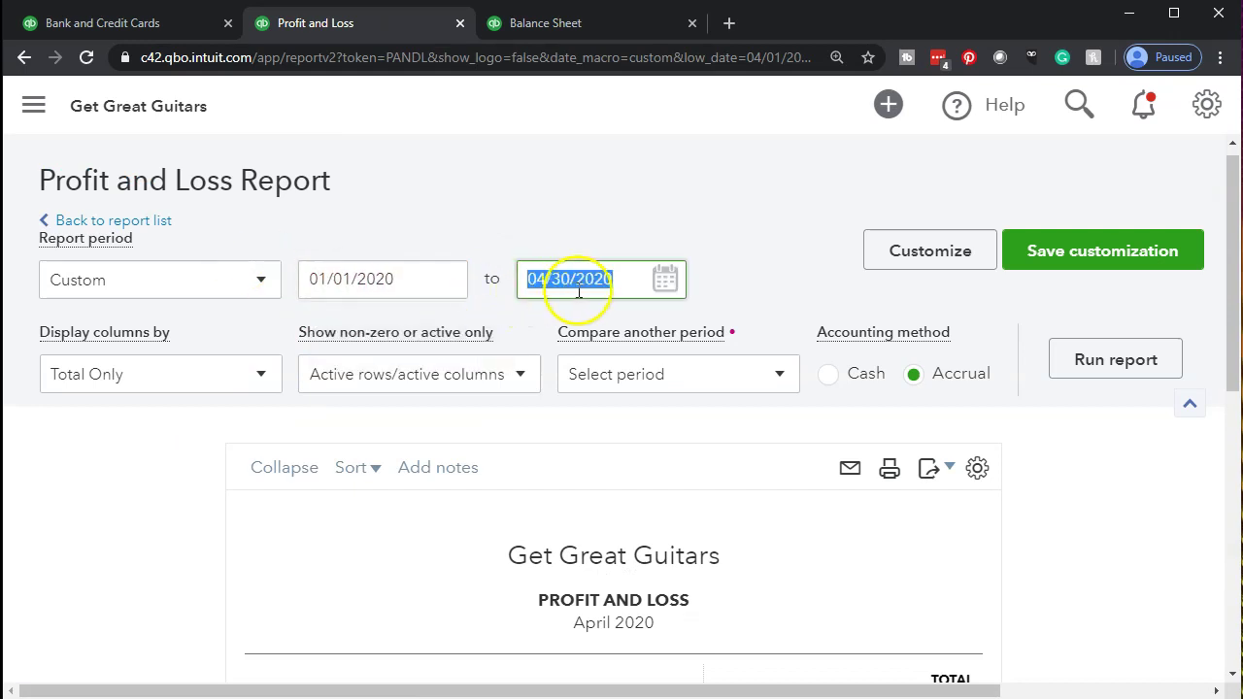
pyautogui.click(1106, 362)
pyautogui.scroll(-2, 1104, 360)
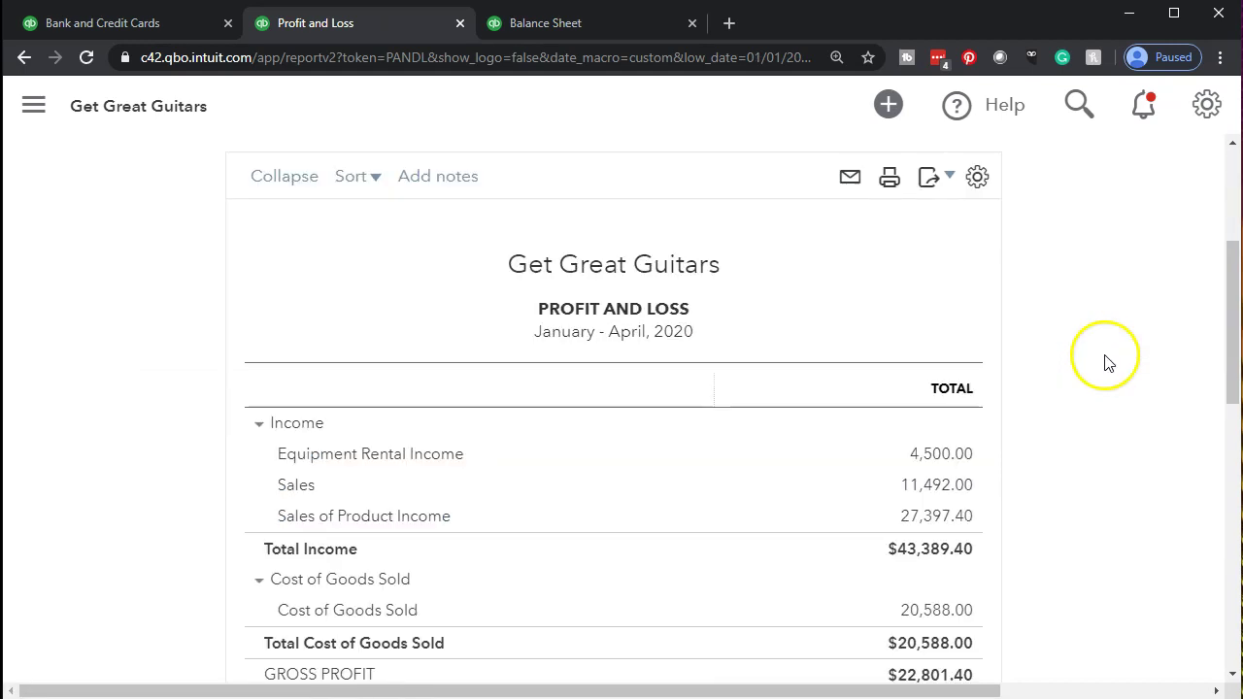
pyautogui.scroll(1, 196, 449)
pyautogui.scroll(1, 195, 417)
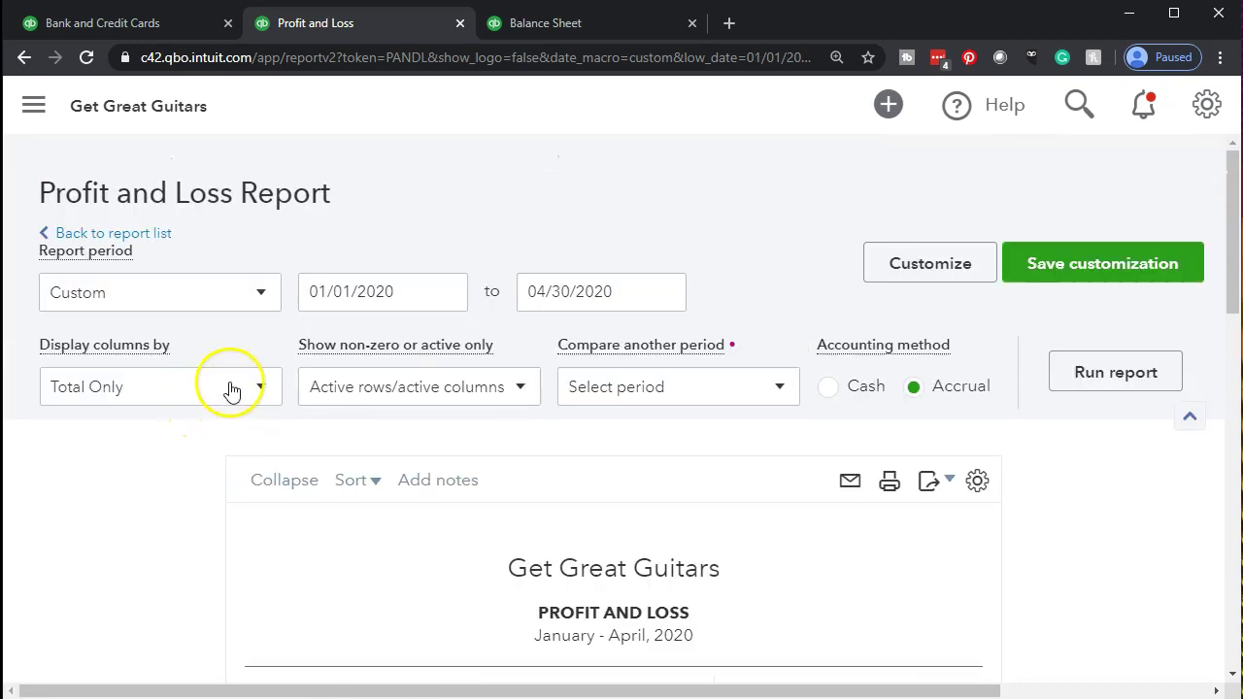
# Display the Profit and Loss columns by Months and rerun the report.
pyautogui.click(230, 388)
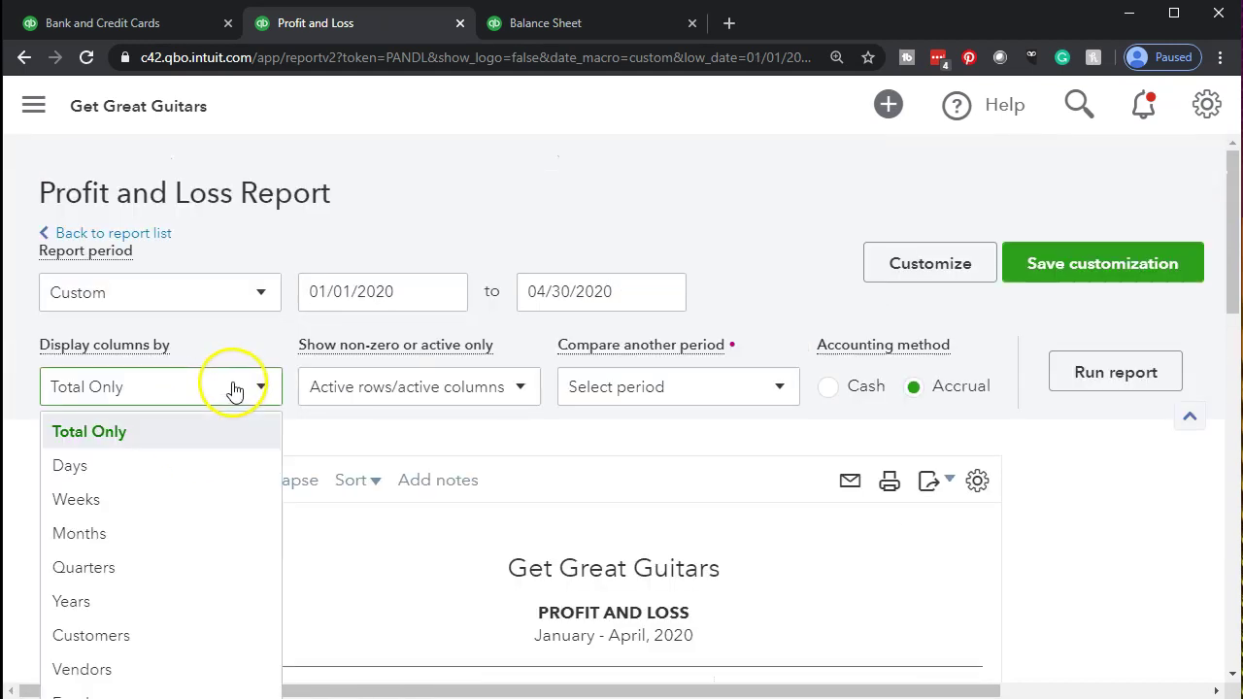
pyautogui.click(192, 532)
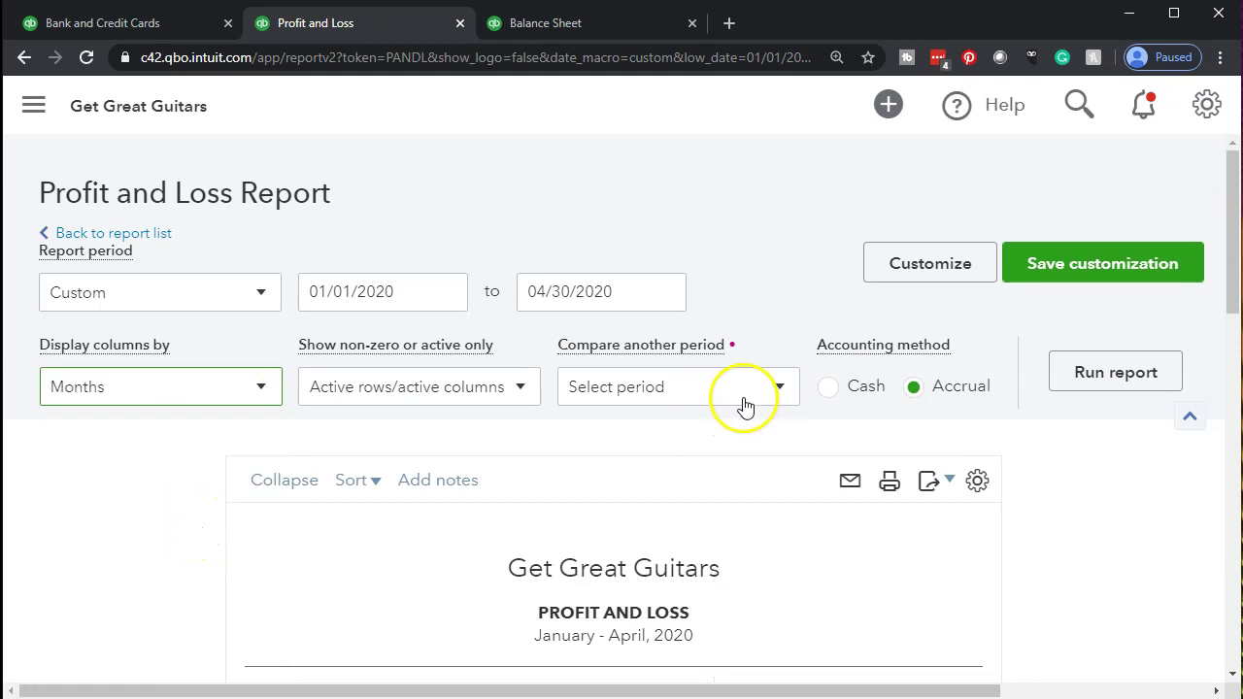
pyautogui.click(1131, 379)
pyautogui.scroll(-3, 500, 481)
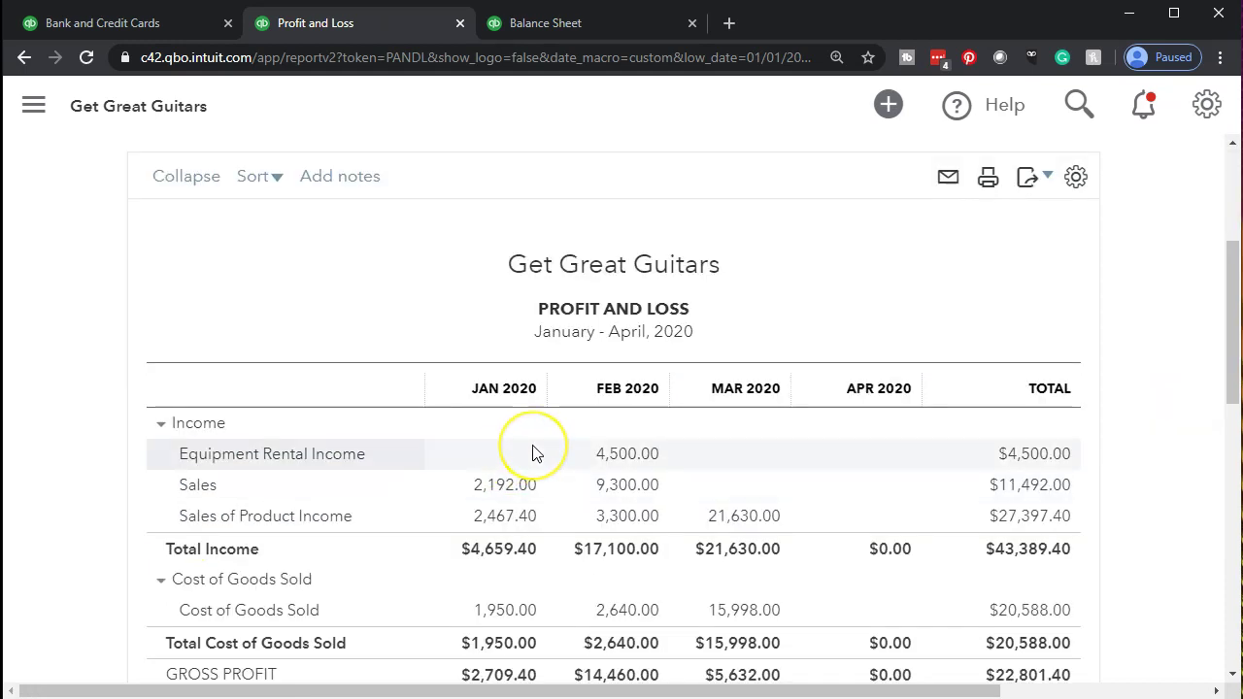
# Drill down into the January 2020 Payroll Expense, review each employee's amount and return to the report summary.
pyautogui.scroll(-3, 529, 447)
pyautogui.scroll(-1, 533, 453)
pyautogui.click(488, 508)
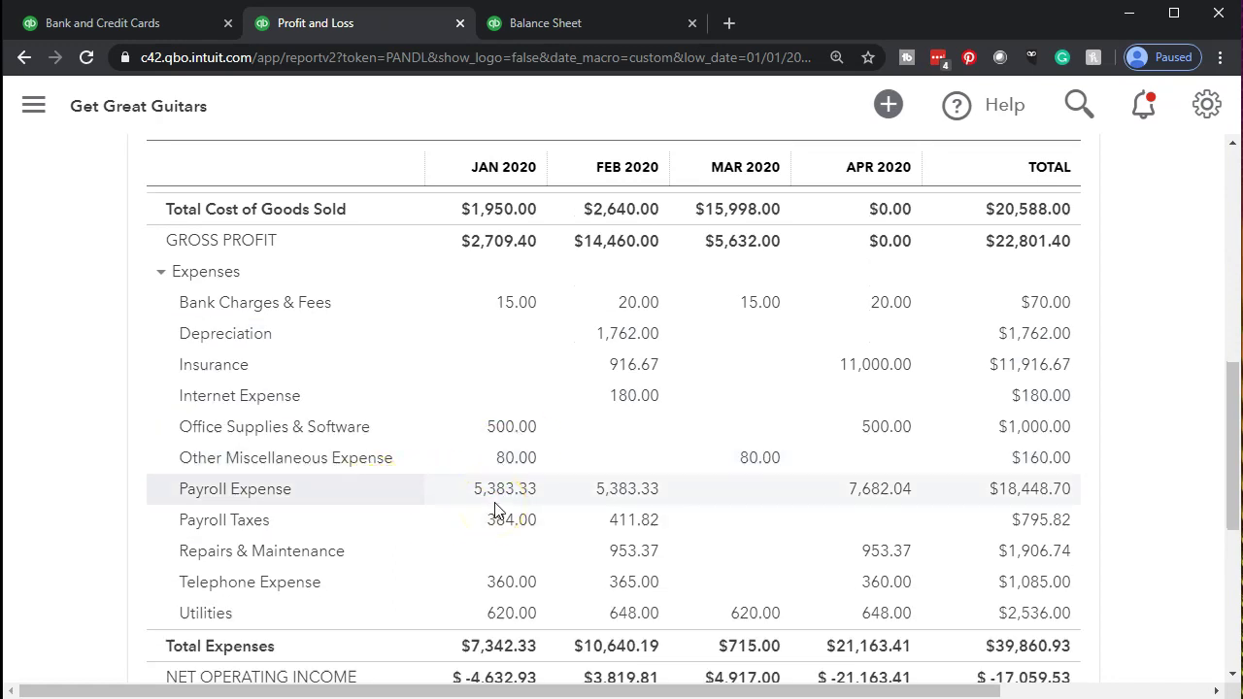
pyautogui.click(615, 496)
pyautogui.click(487, 497)
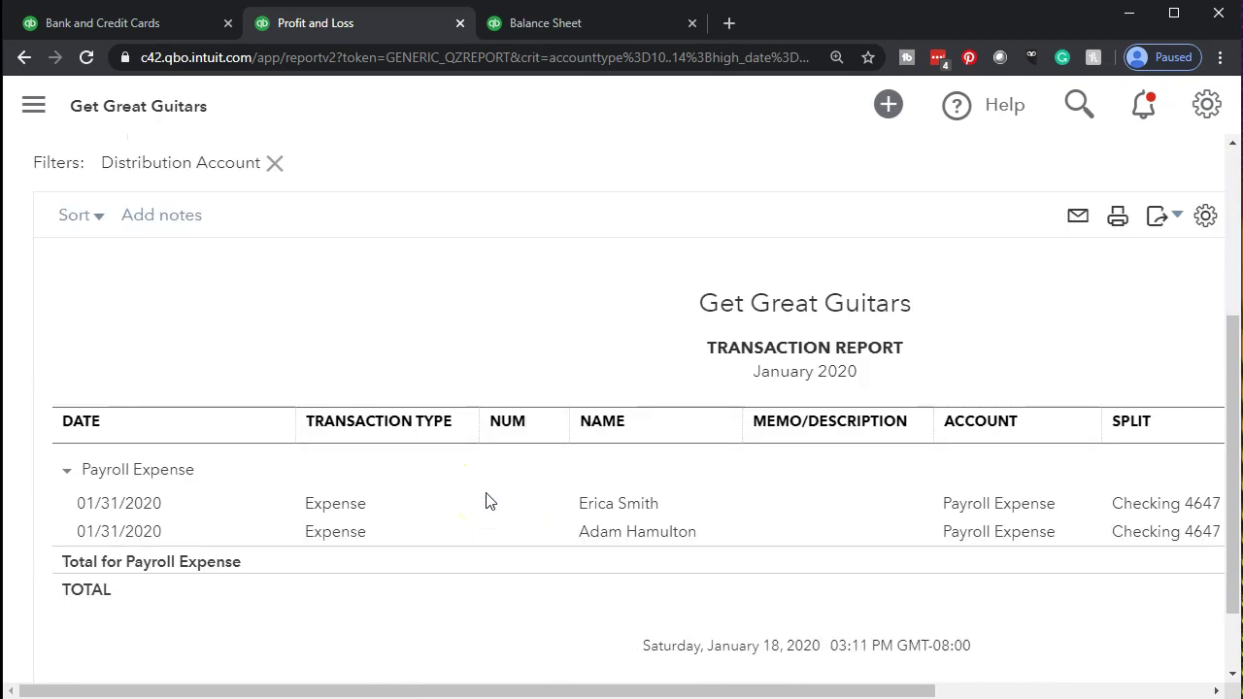
pyautogui.moveTo(921, 690); pyautogui.dragTo(1107, 687)
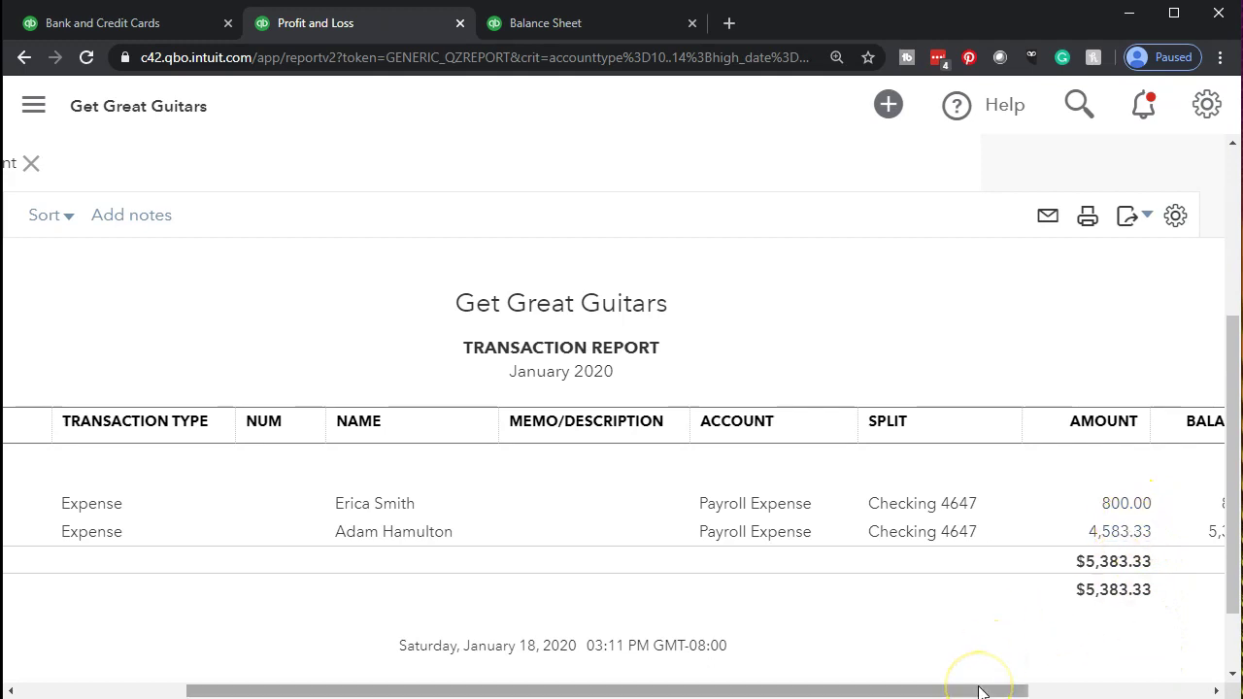
pyautogui.moveTo(977, 689); pyautogui.dragTo(437, 666)
pyautogui.scroll(3, 94, 291)
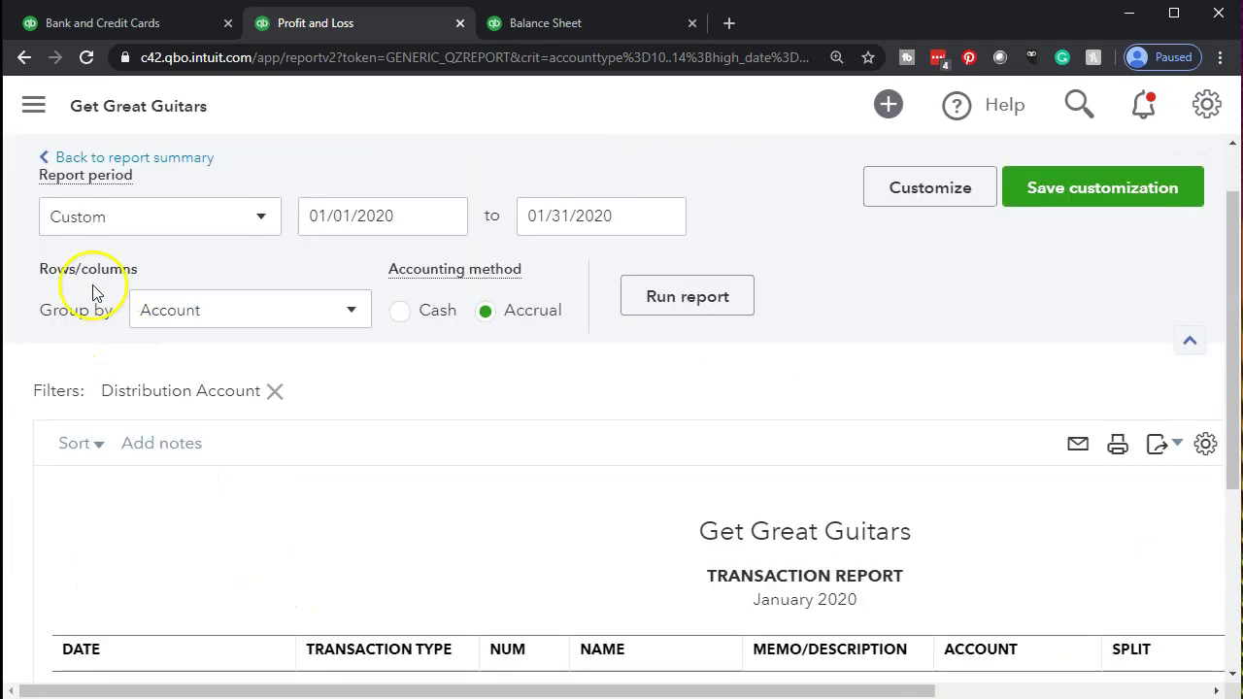
pyautogui.scroll(1, 94, 291)
pyautogui.click(89, 235)
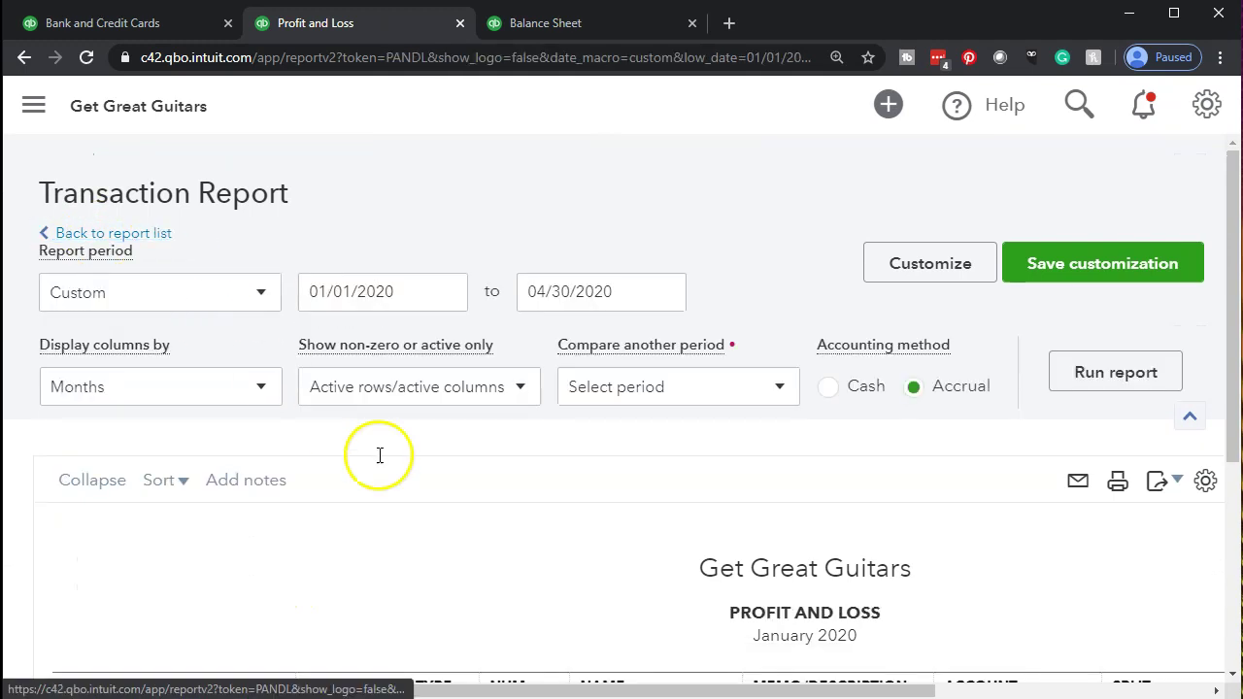
# Drill down into the April 2020 Payroll Expense in the monthly report, review the payment amounts and return to the summary.
pyautogui.scroll(-8, 396, 472)
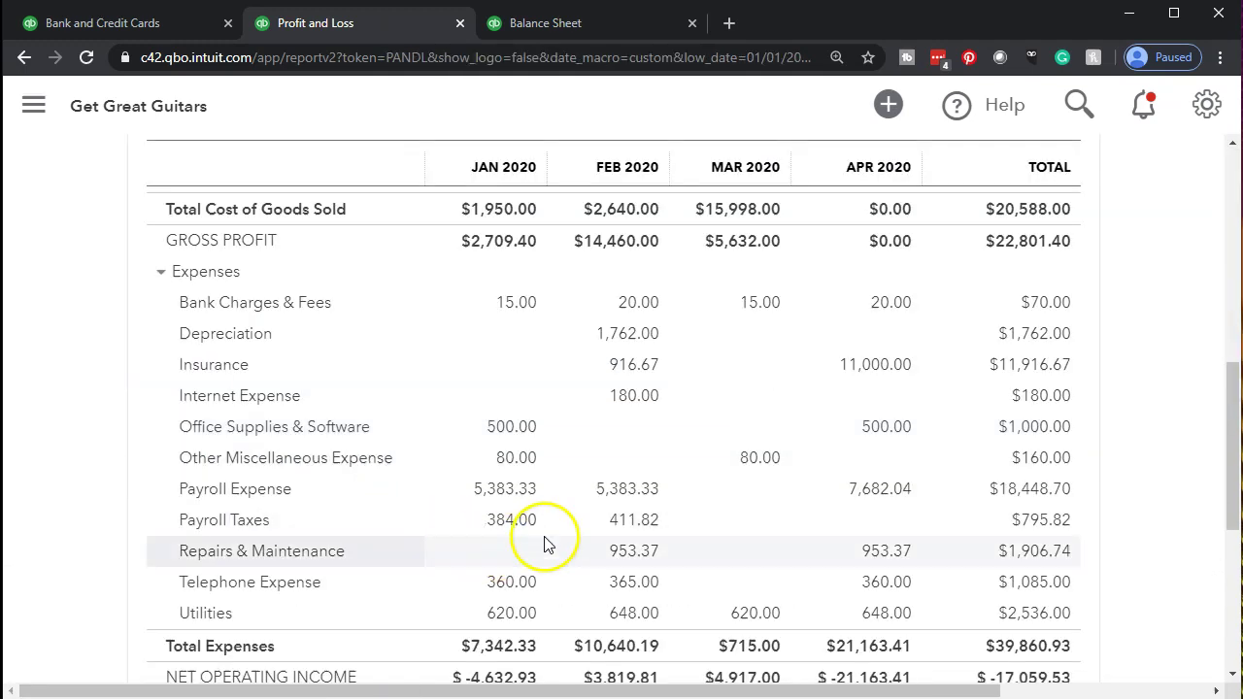
pyautogui.click(872, 492)
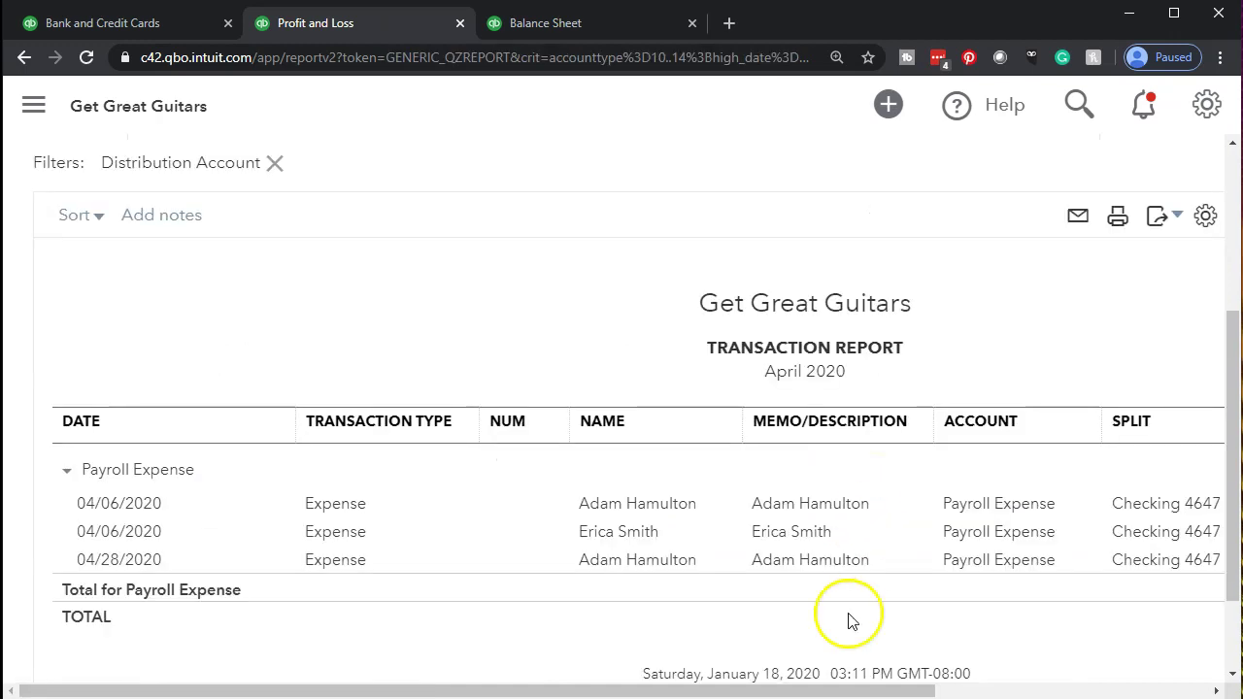
pyautogui.moveTo(832, 691); pyautogui.dragTo(1048, 690)
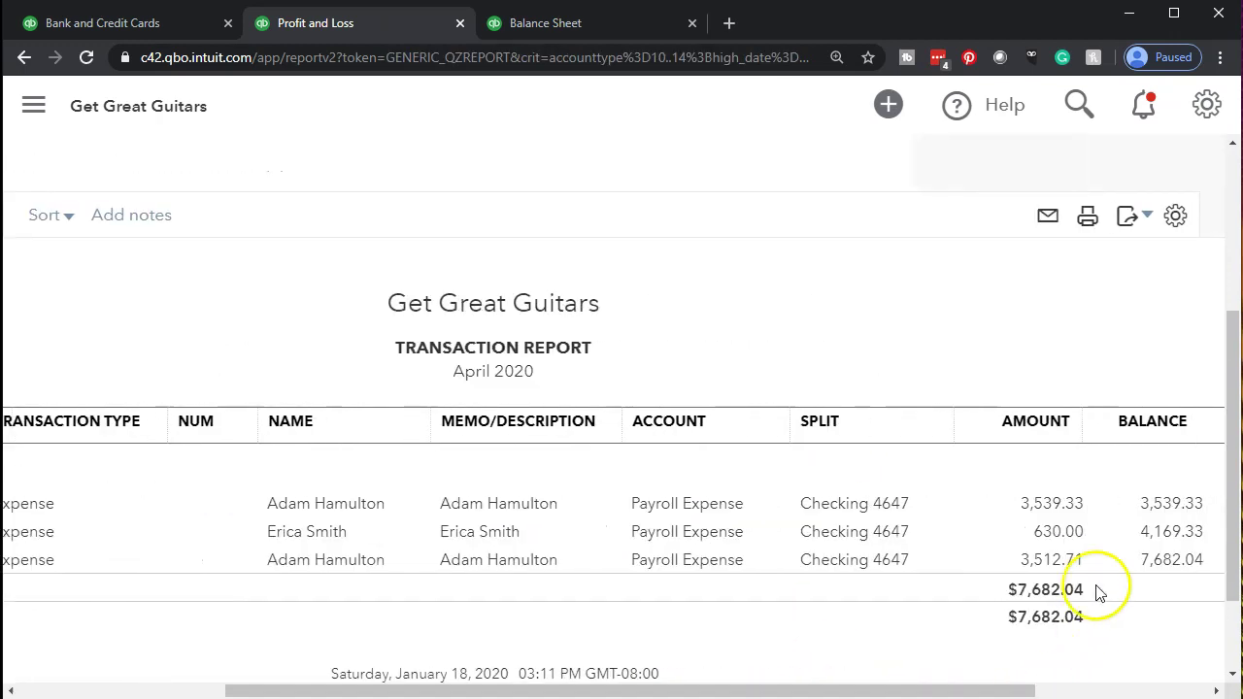
pyautogui.moveTo(960, 690); pyautogui.dragTo(599, 691)
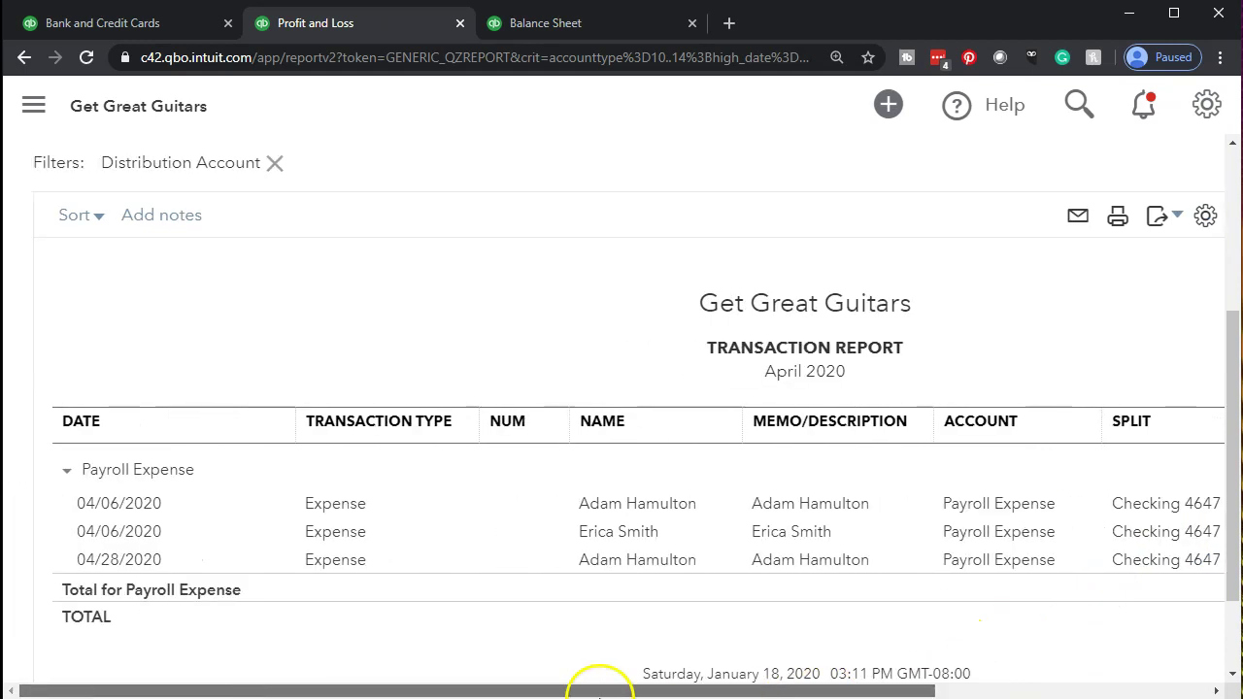
pyautogui.scroll(3, 130, 486)
pyautogui.click(180, 235)
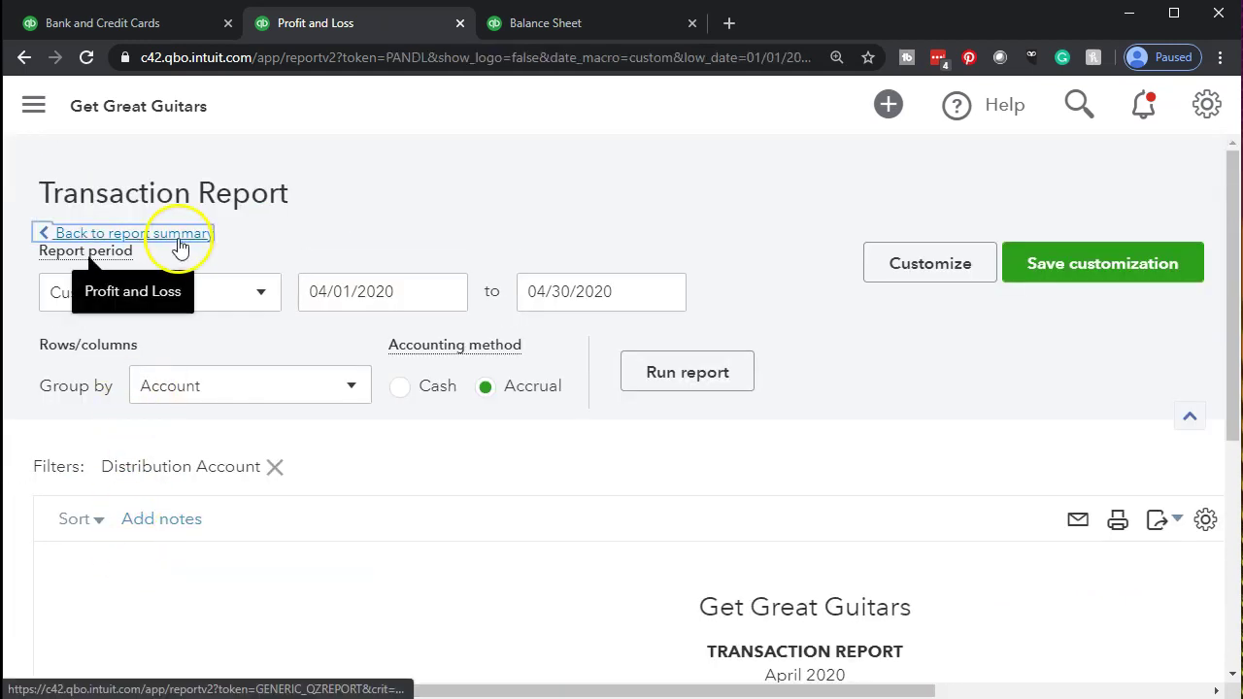
# Compare the monthly Payroll Expense and Payroll Taxes rows in the Profit and Loss and switch to the Balance Sheet report.
pyautogui.scroll(-10, 320, 458)
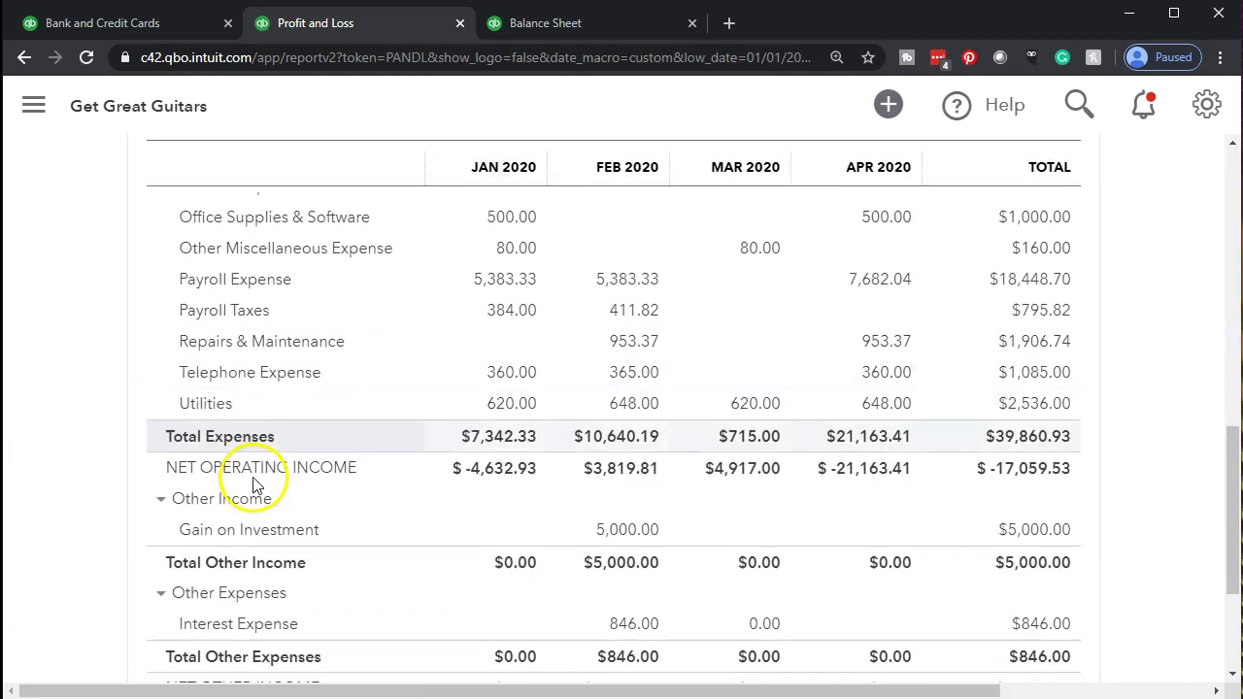
pyautogui.scroll(-1, 251, 479)
pyautogui.scroll(3, 251, 480)
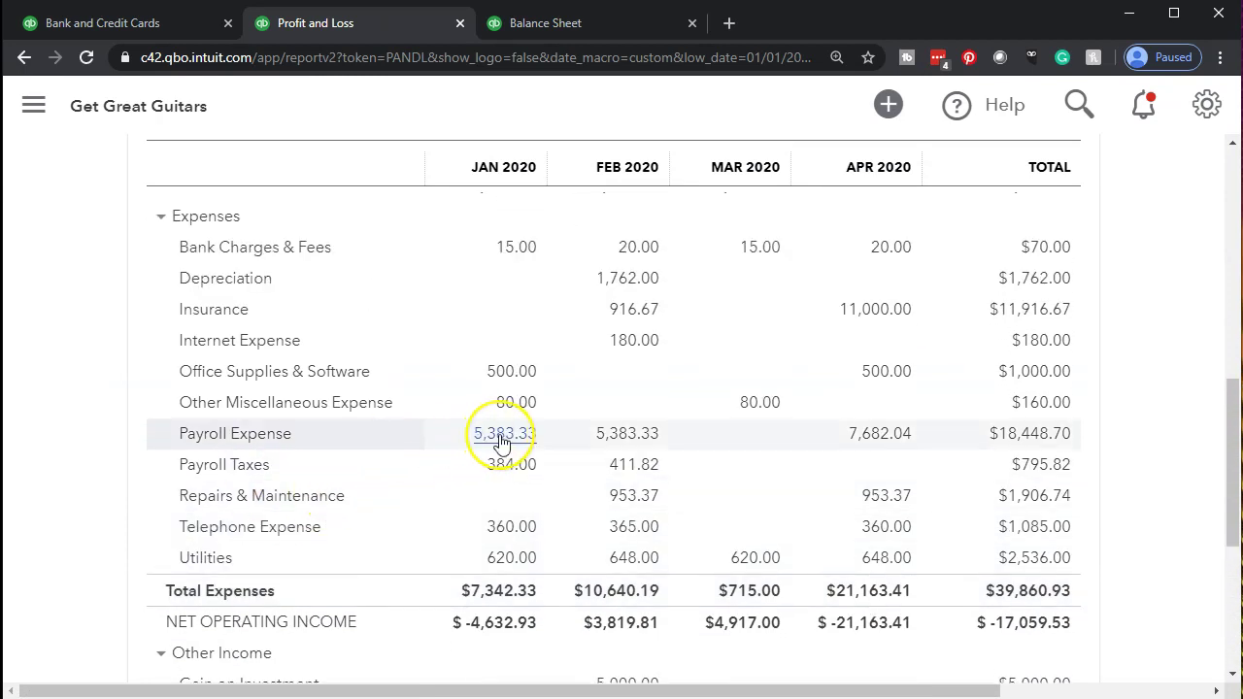
pyautogui.click(523, 442)
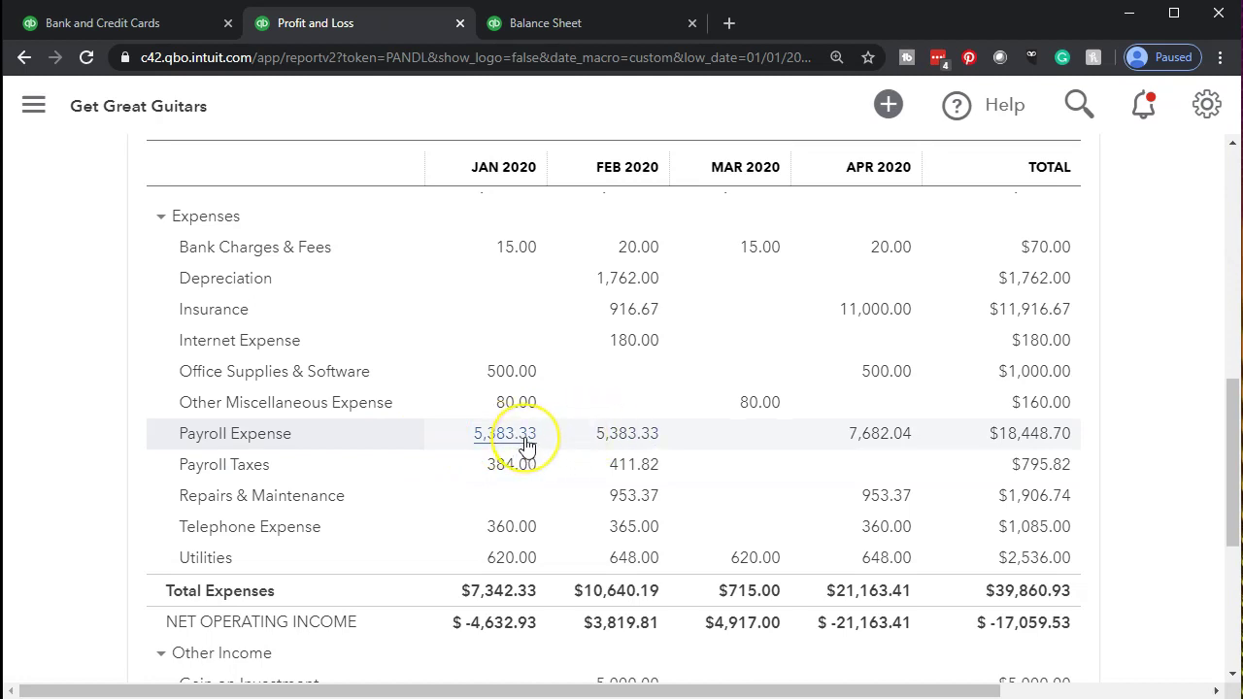
pyautogui.click(525, 427)
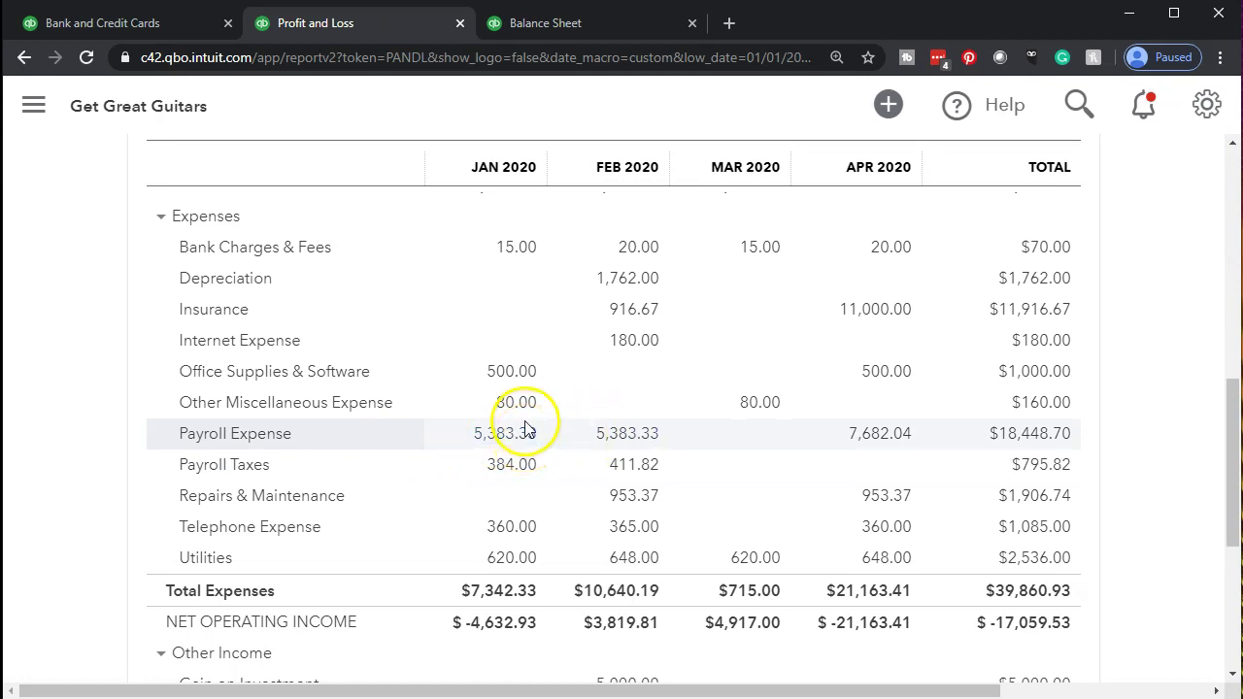
pyautogui.click(524, 440)
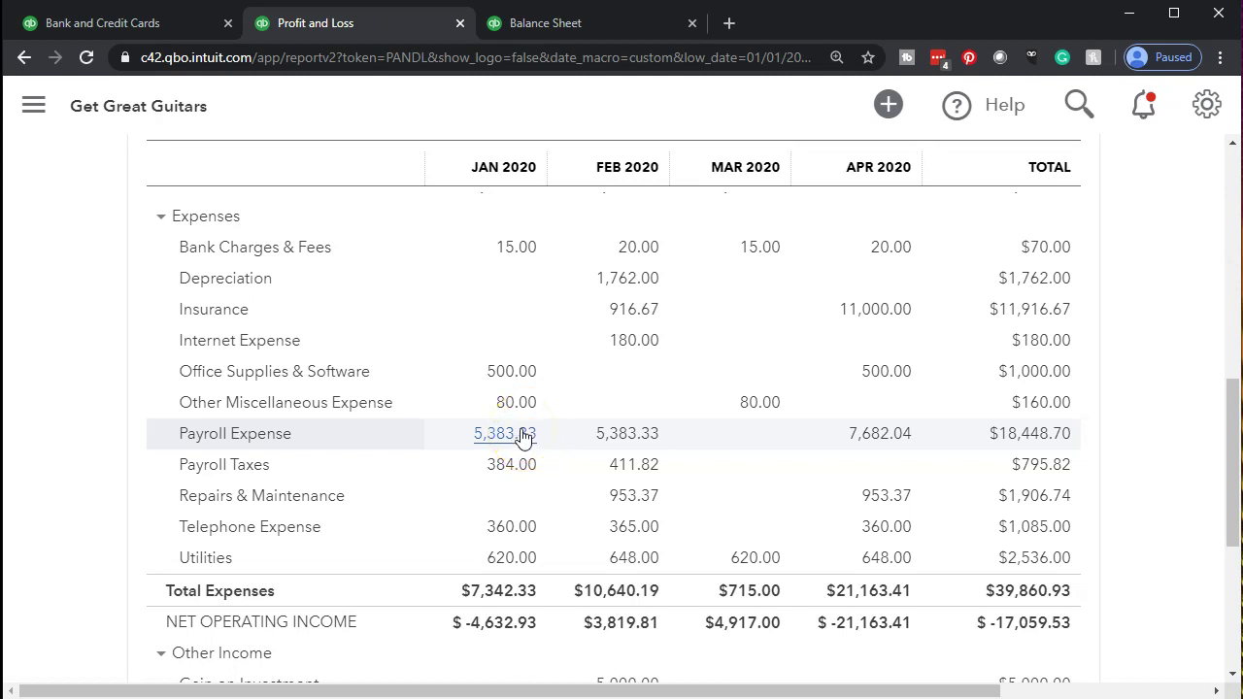
pyautogui.click(597, 23)
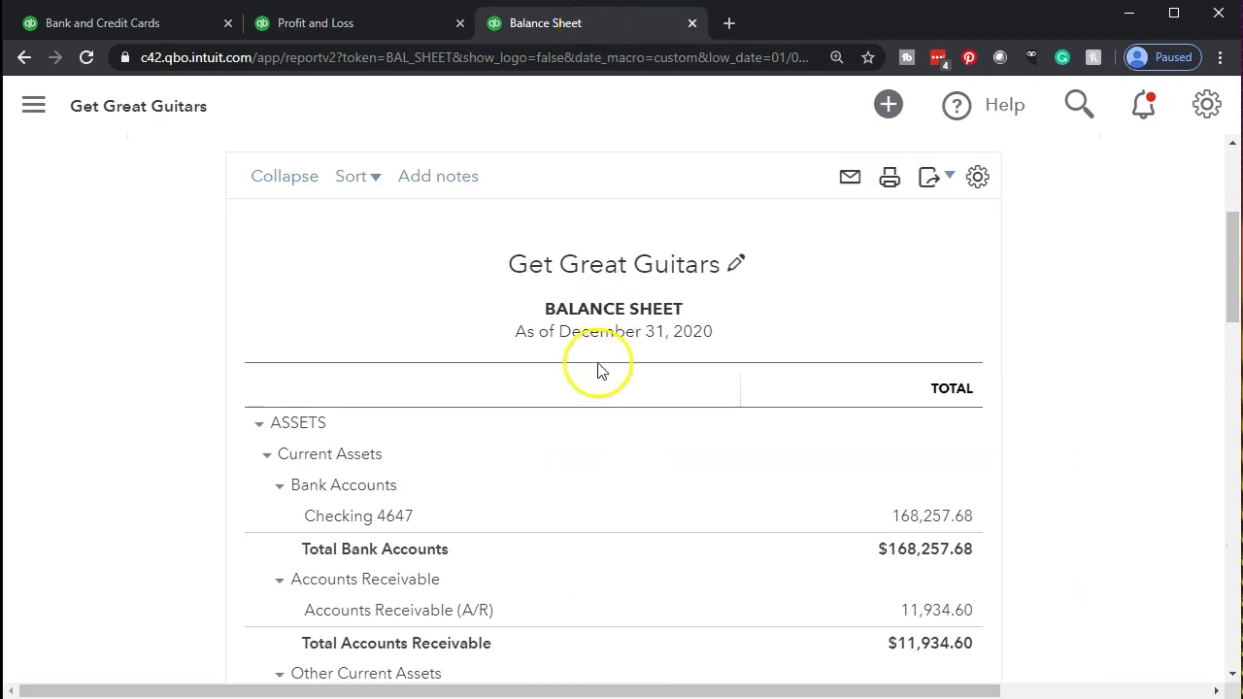
# Examine the Payroll Liability balance among the Balance Sheet's other current liabilities and return to the Profit and Loss report.
pyautogui.scroll(-6, 599, 371)
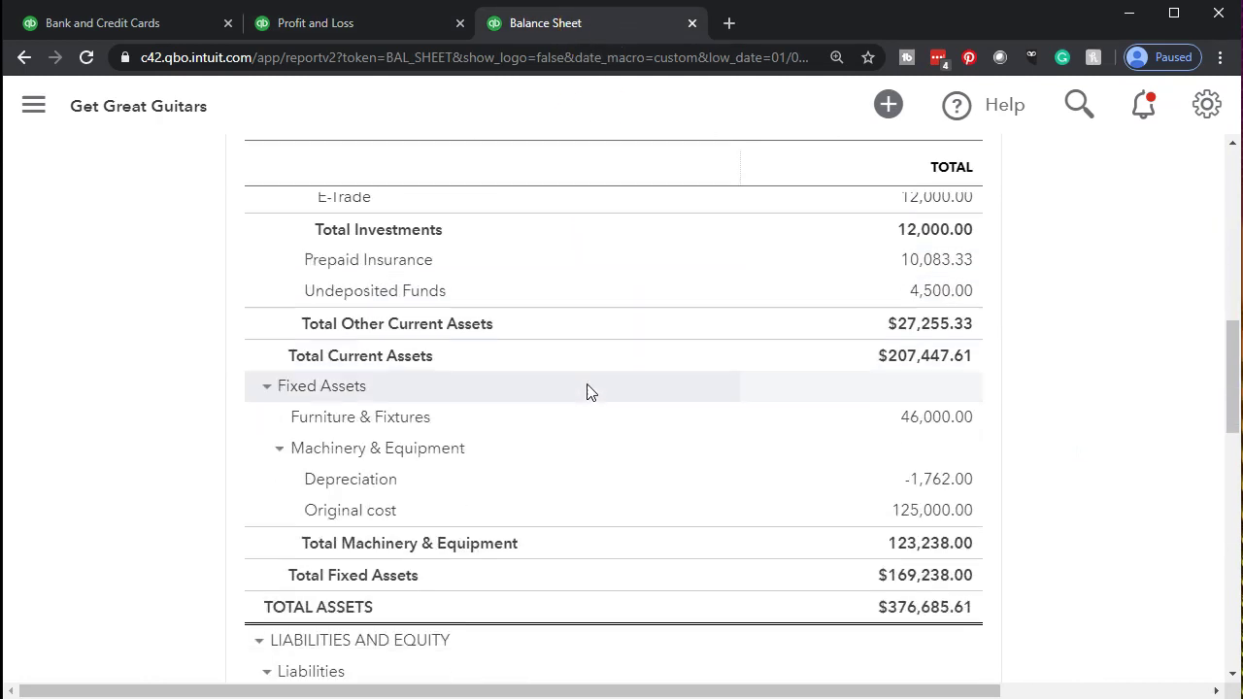
pyautogui.scroll(-5, 588, 391)
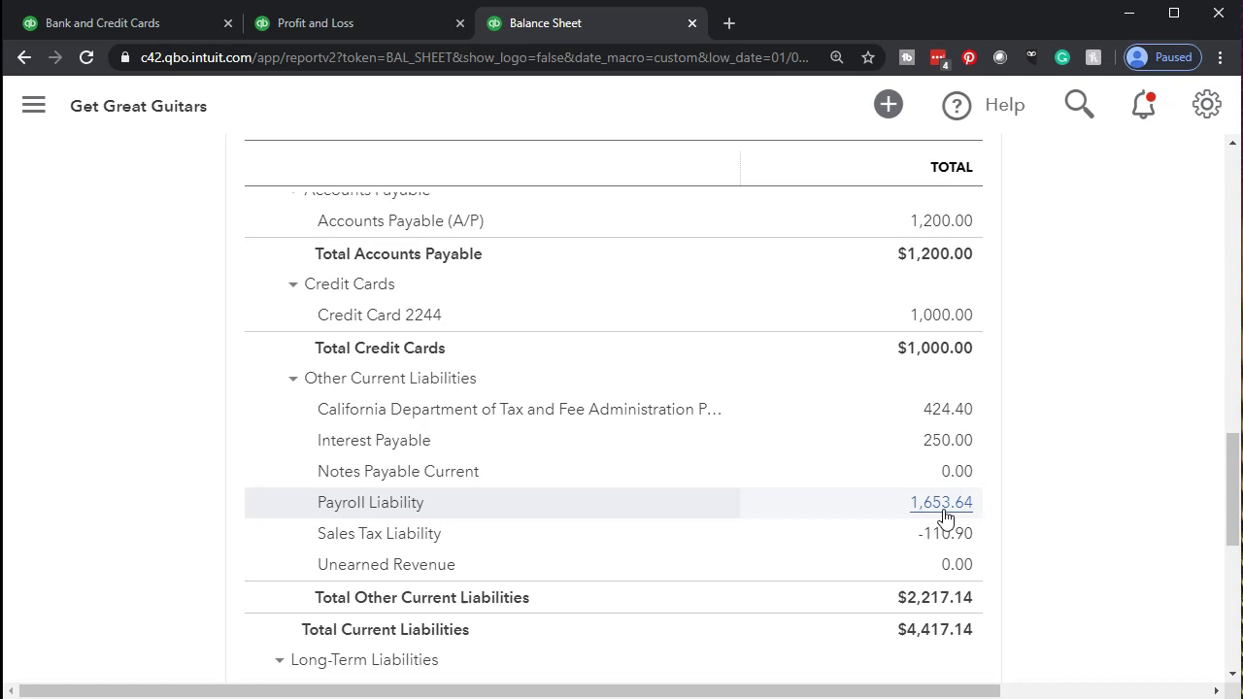
pyautogui.click(340, 29)
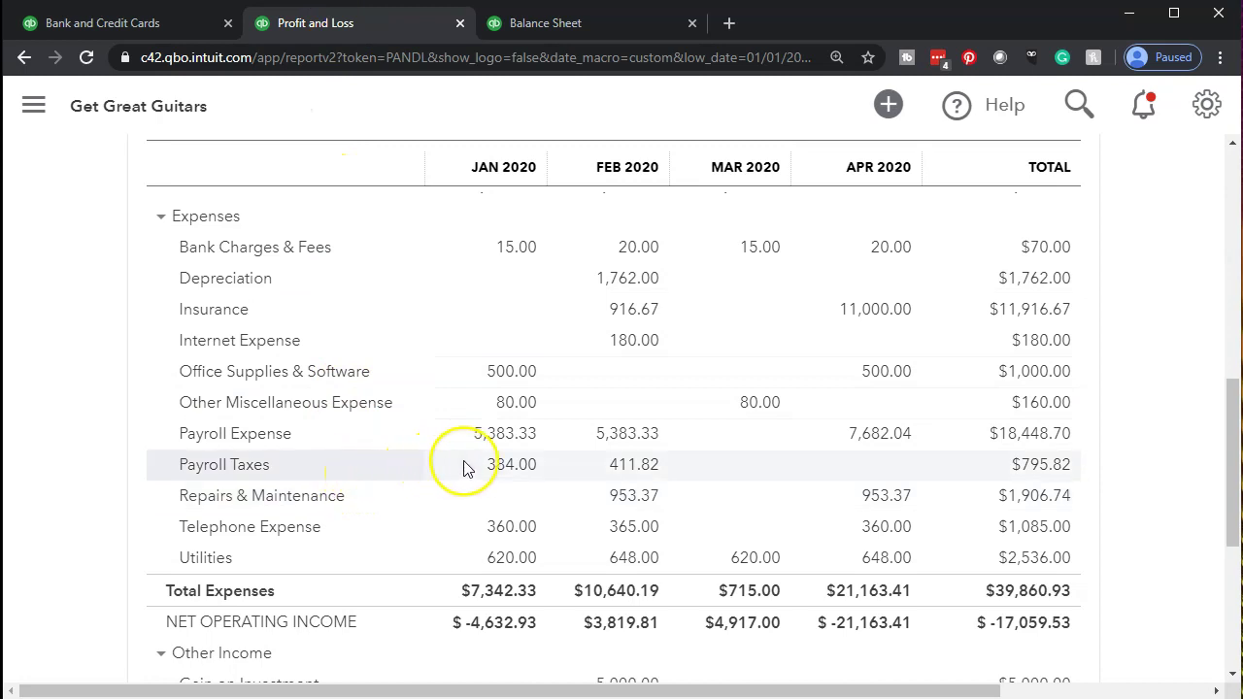
# Drill down into the January 2020 Payroll Taxes, review the journal entry's account, split and amount columns, and return to the report summary.
pyautogui.click(512, 470)
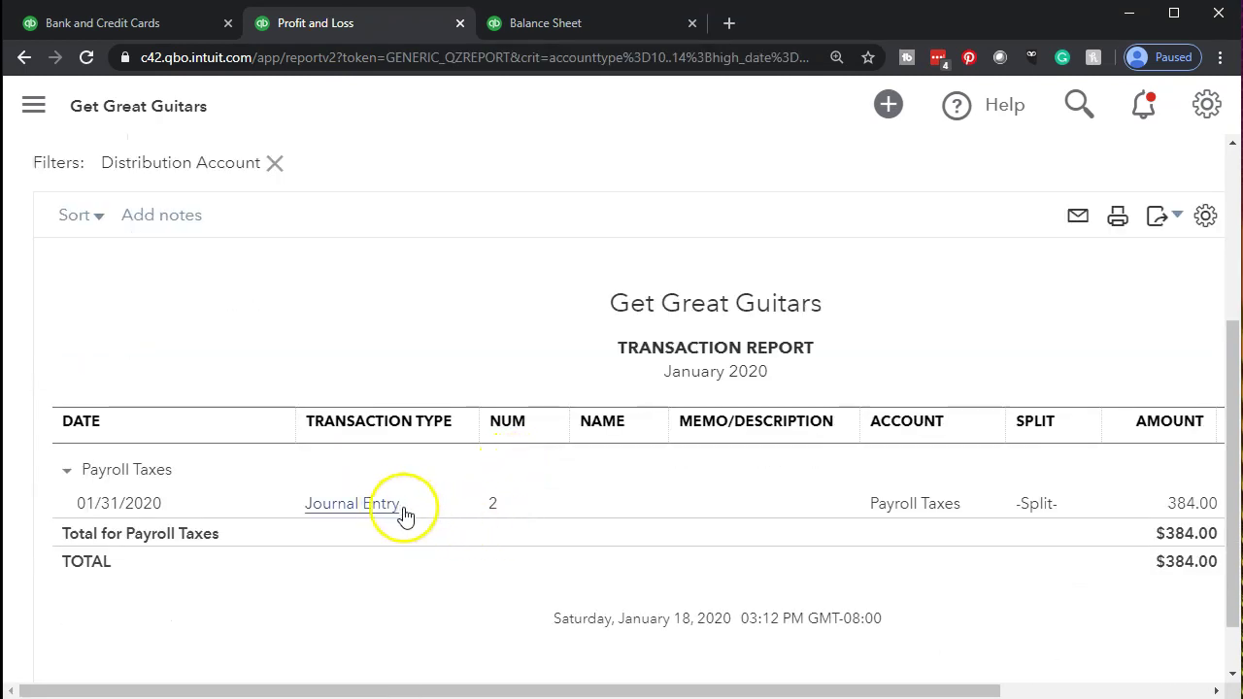
pyautogui.moveTo(932, 691); pyautogui.dragTo(1132, 693)
pyautogui.click(953, 583)
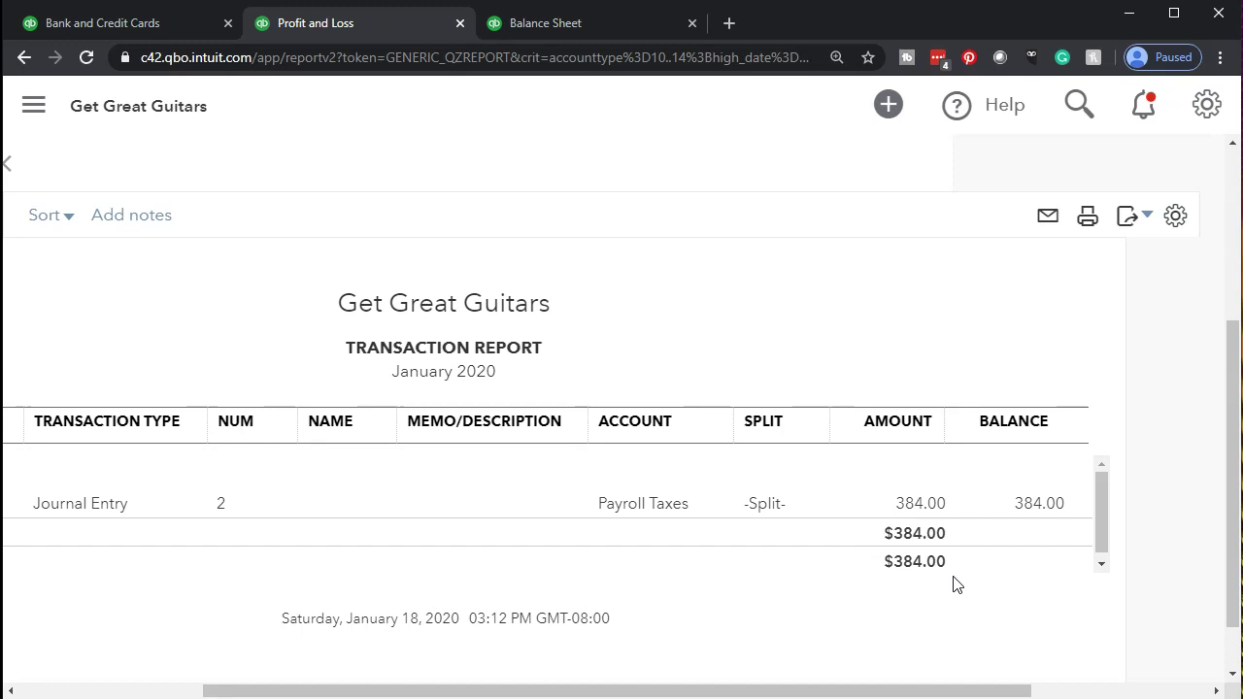
pyautogui.scroll(3, 278, 476)
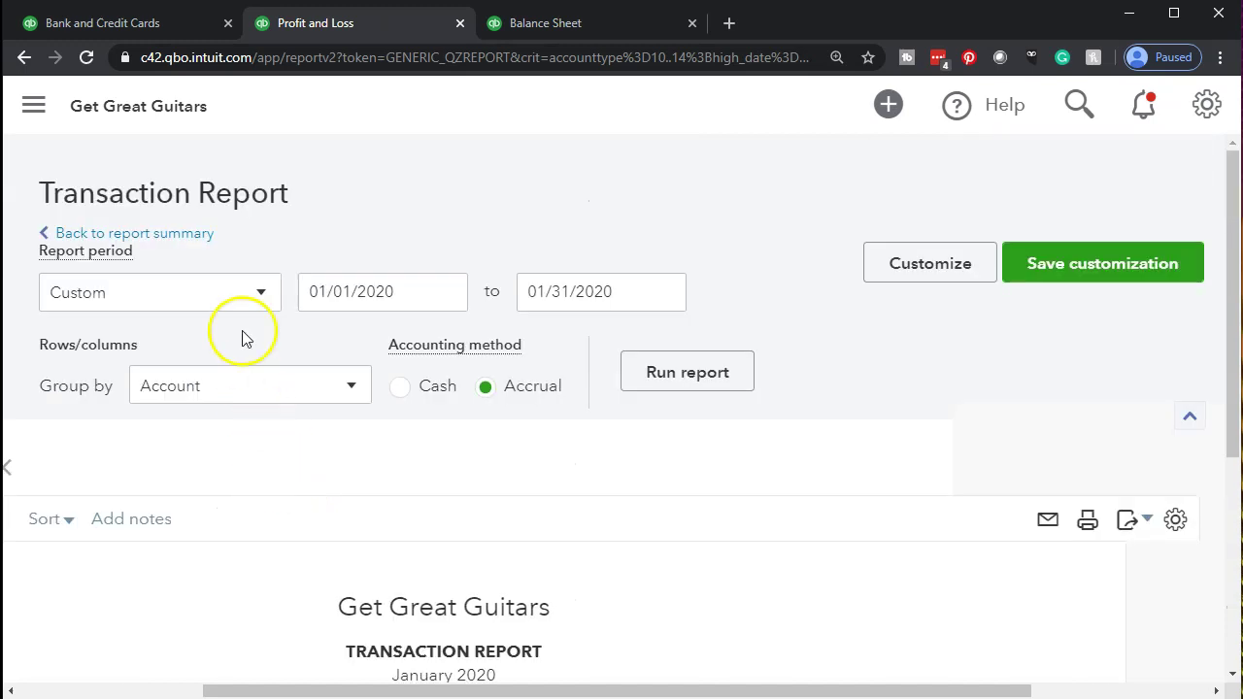
pyautogui.click(194, 233)
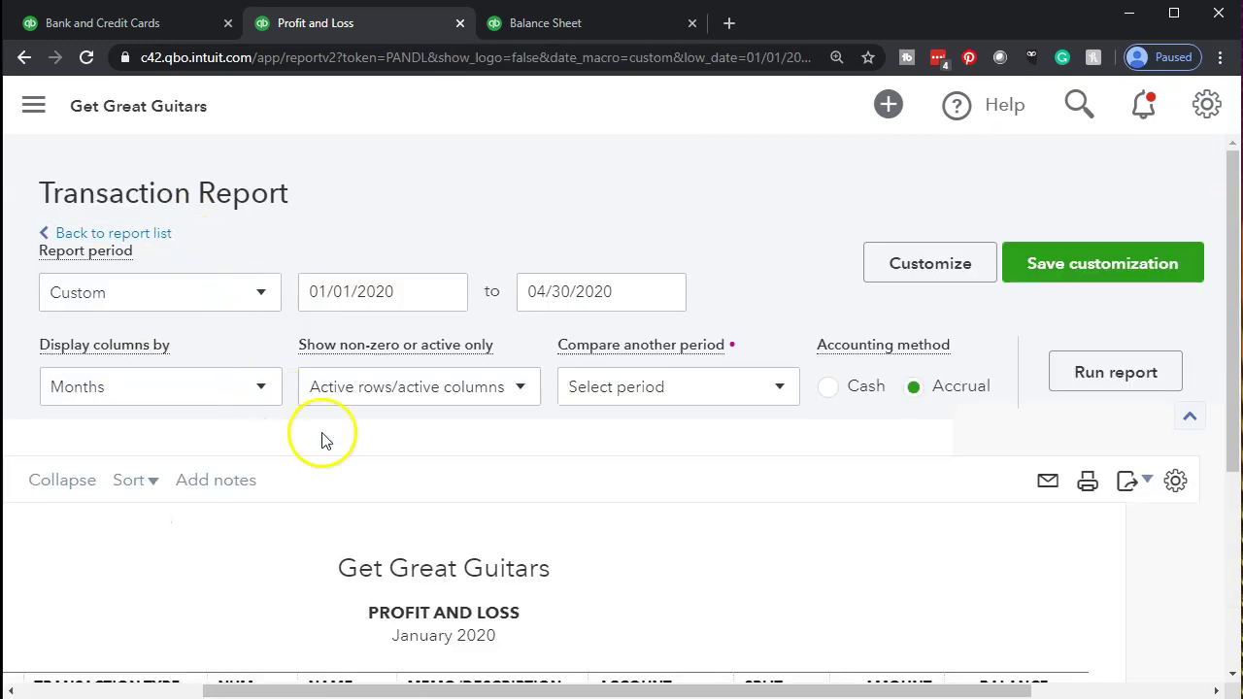
# Compare the April 2020 Payroll Expense and Payroll Taxes with the prior months in the Profit and Loss expenses.
pyautogui.scroll(-15, 217, 477)
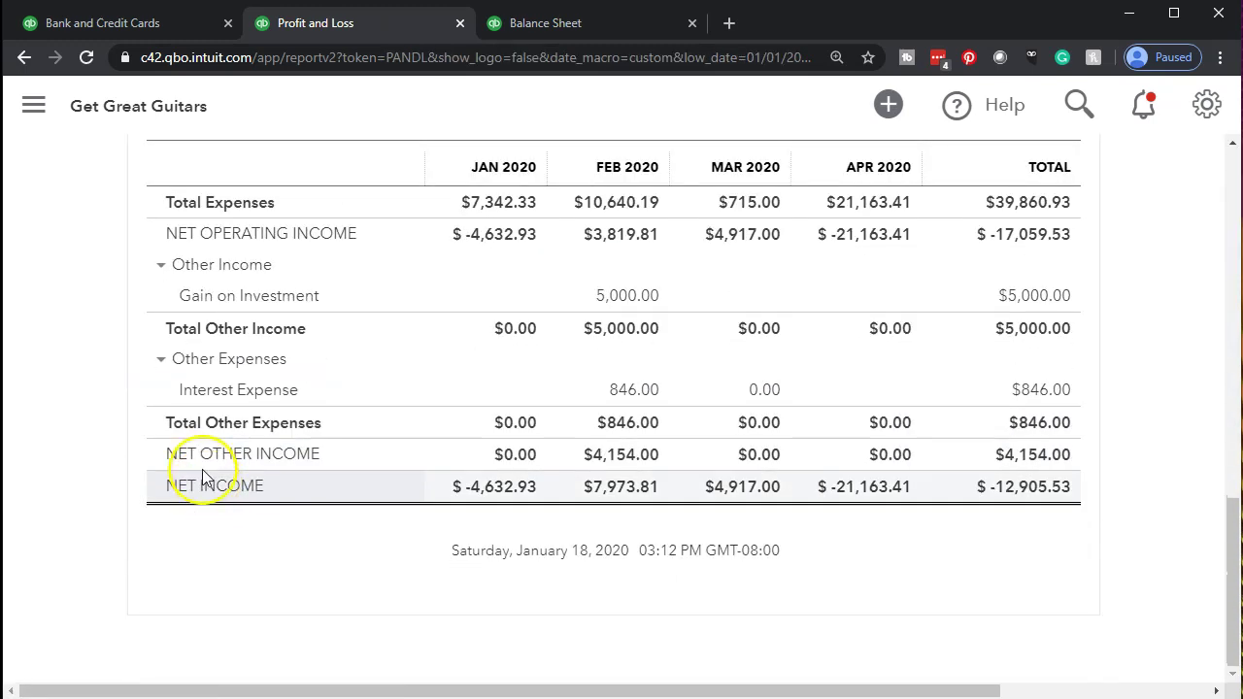
pyautogui.scroll(2, 206, 474)
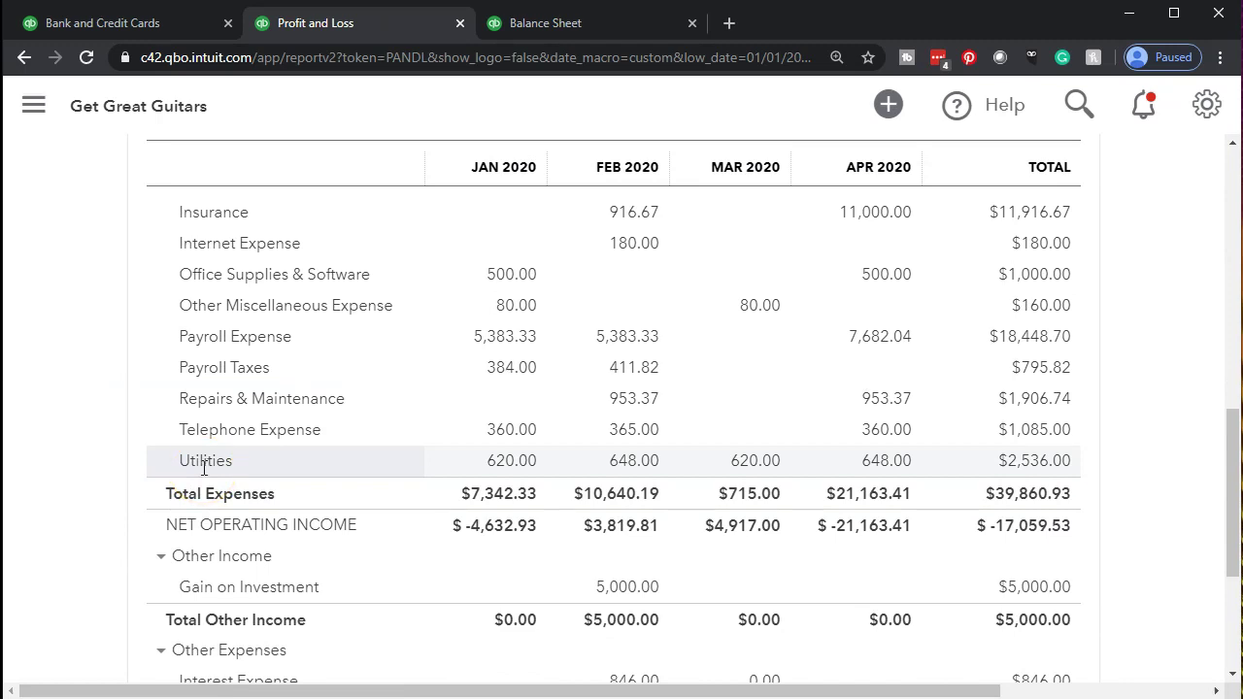
pyautogui.scroll(1, 205, 467)
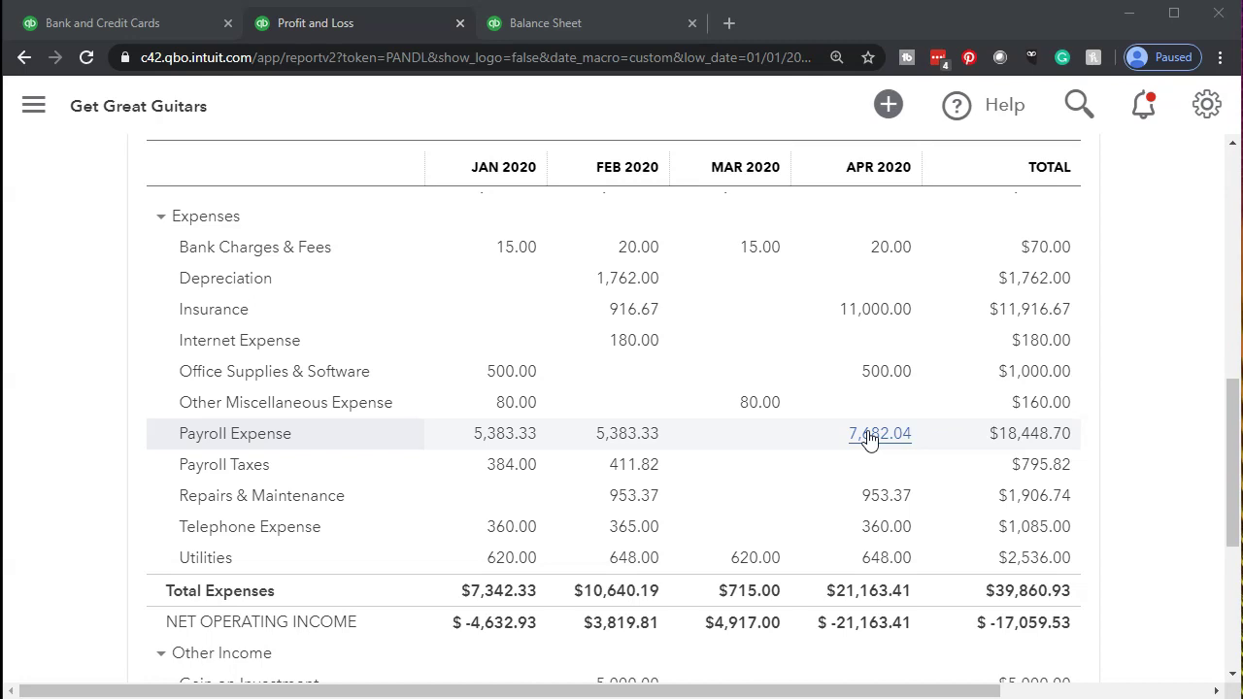
pyautogui.click(870, 438)
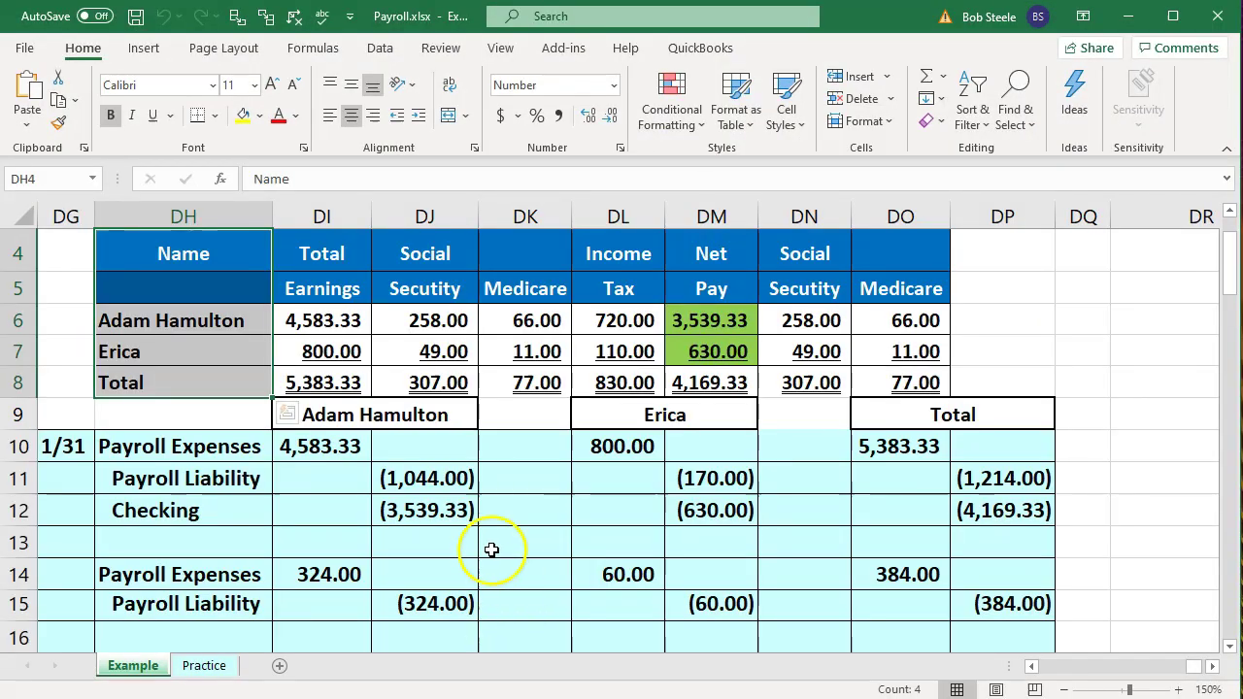
# Review the January payroll register in the Payroll.xlsx Excel workbook and return to the April 2020 Payroll Expense in the Profit and Loss.
pyautogui.click(490, 546)
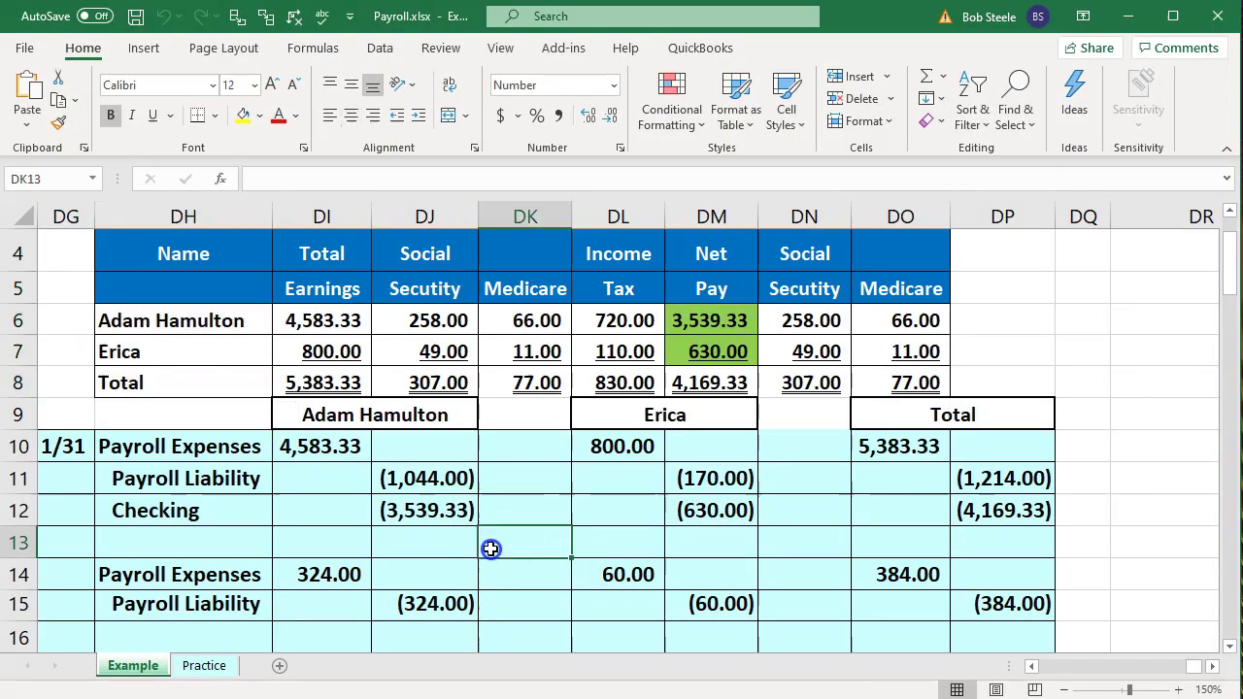
pyautogui.scroll(1, 490, 501)
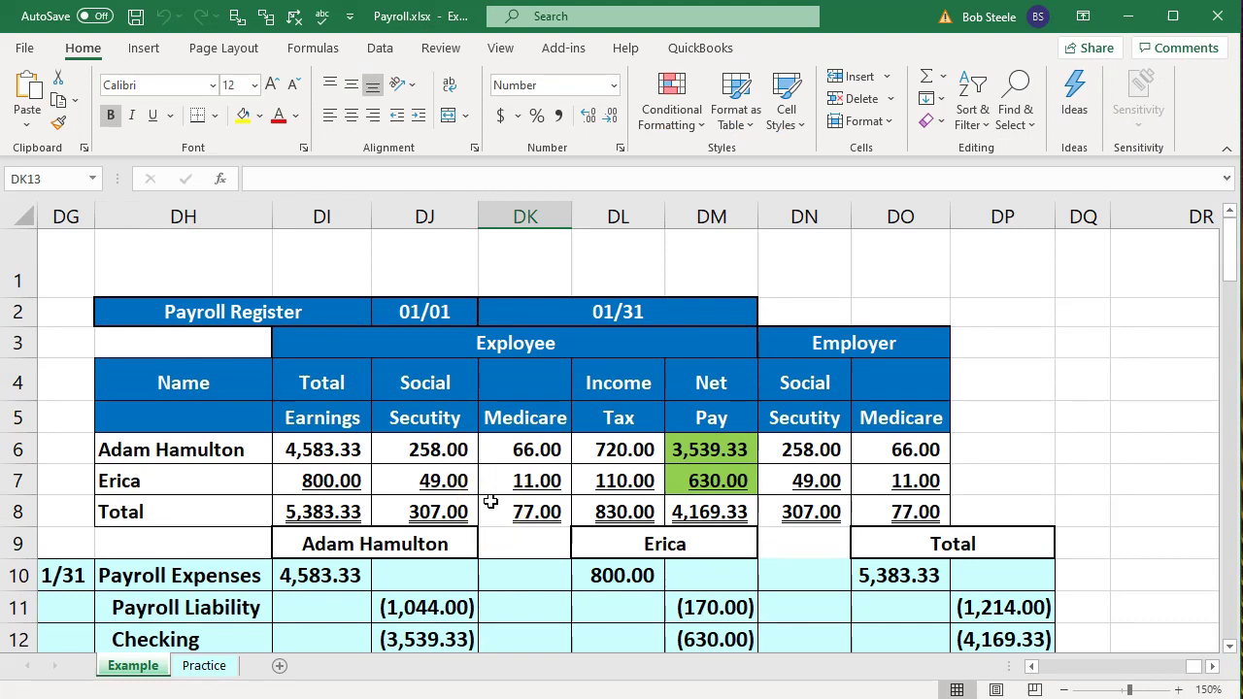
pyautogui.click(1125, 16)
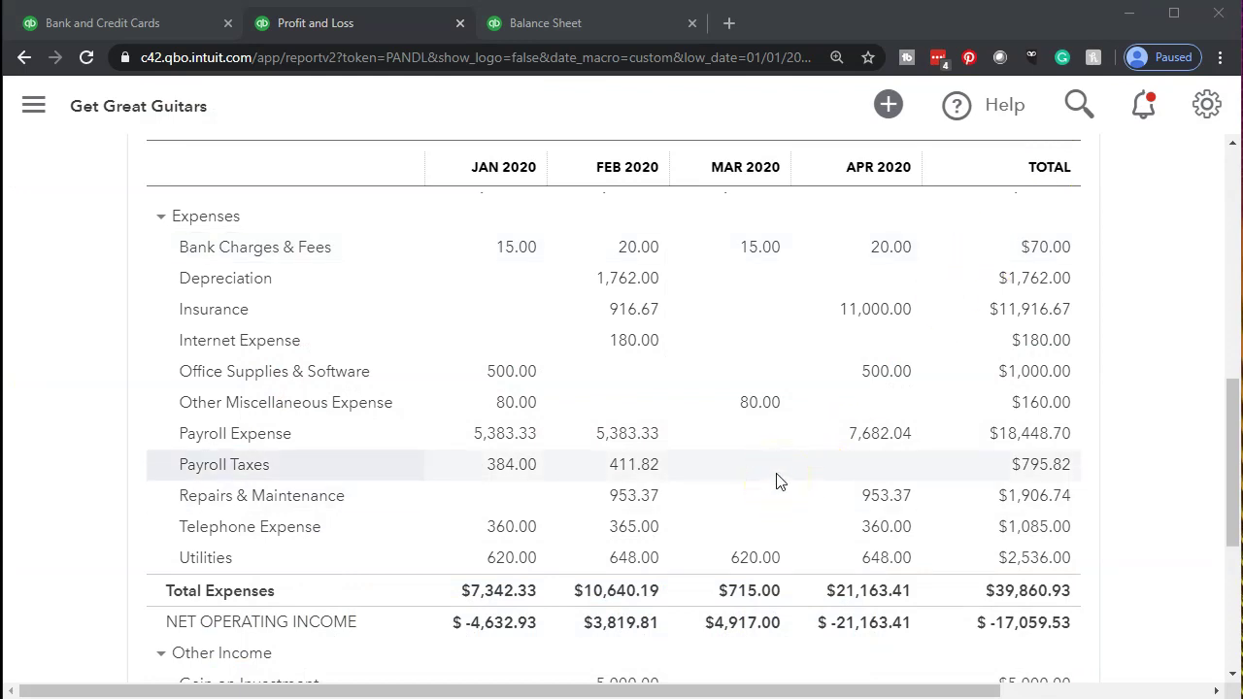
pyautogui.click(831, 472)
pyautogui.click(862, 444)
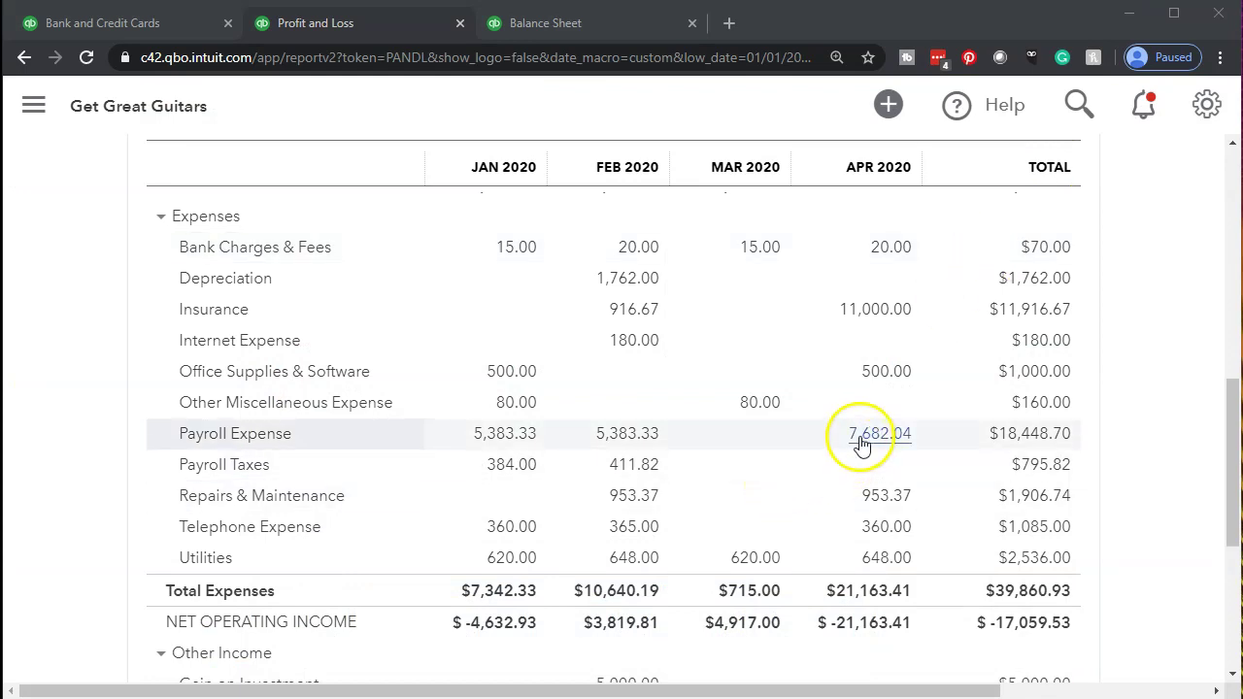